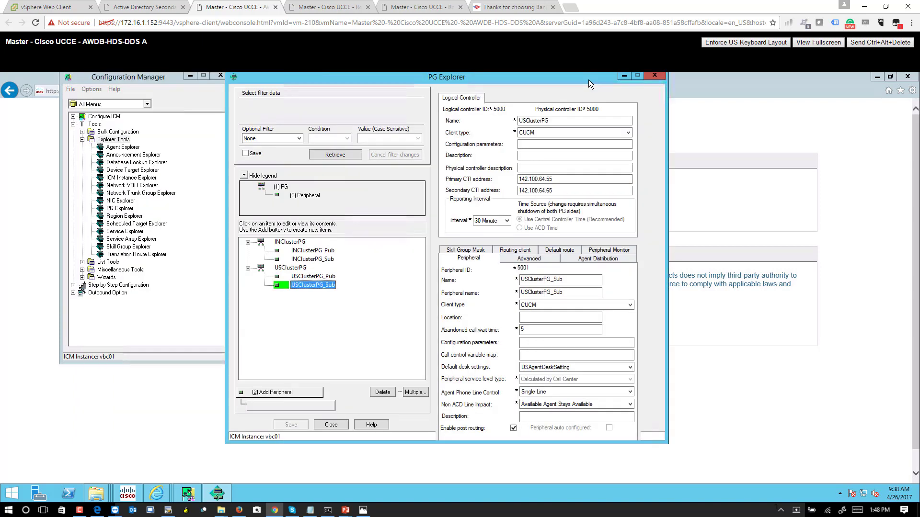
Reload the PG list in PG Explorer and collapse USClusterPG, leaving INClusterPG and USClusterPG listed.
drag(159, 79, 169, 82)
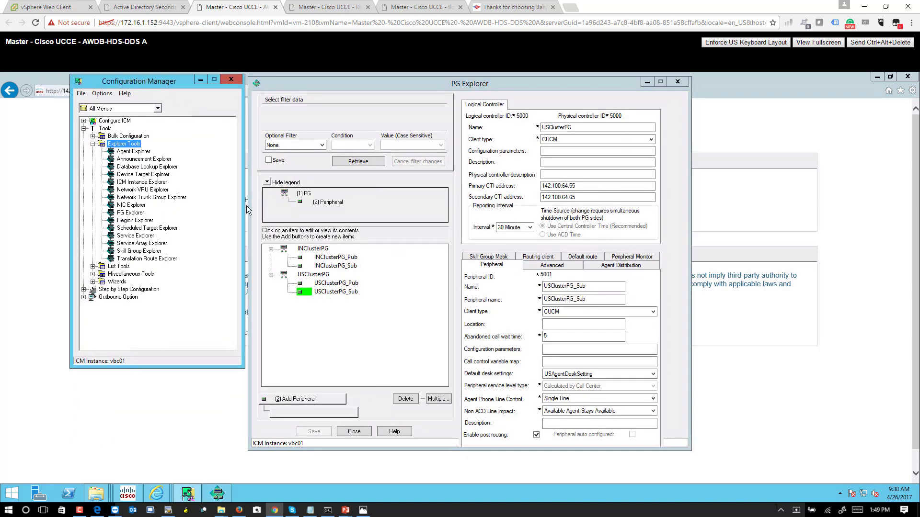
click(306, 214)
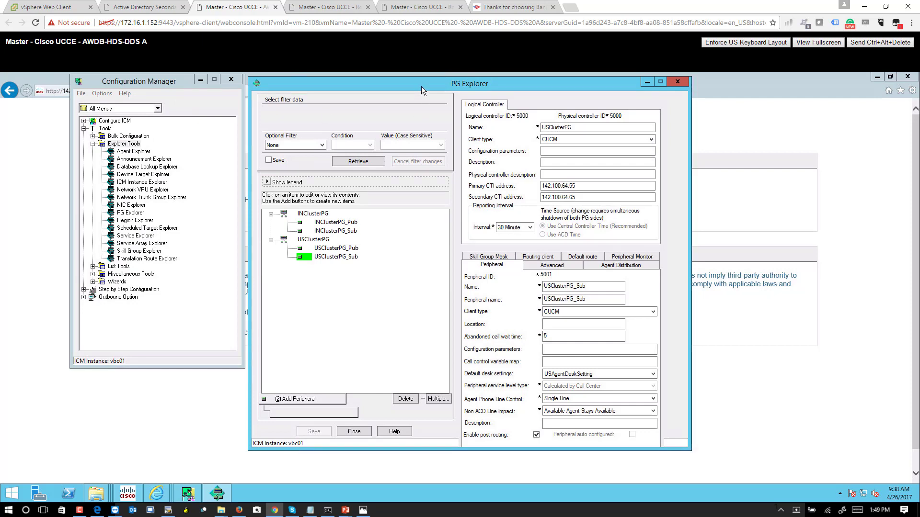
drag(421, 87, 418, 79)
click(357, 158)
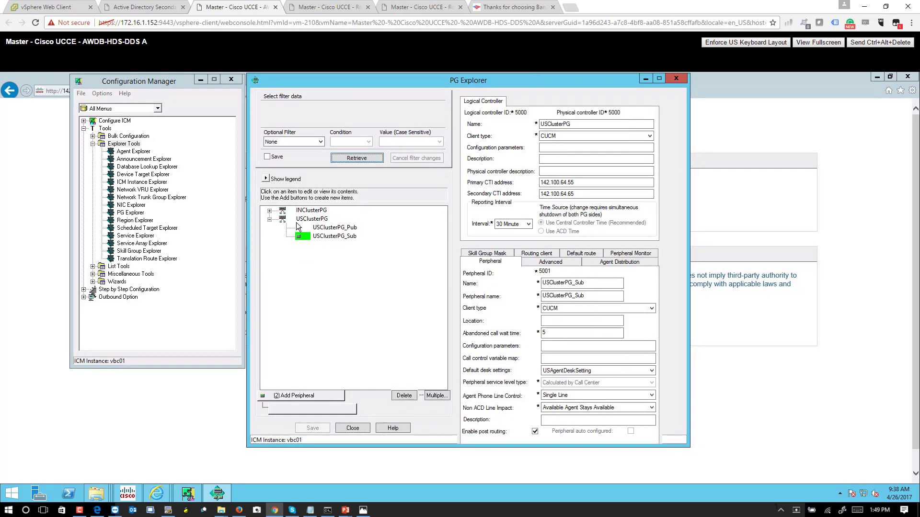
click(269, 219)
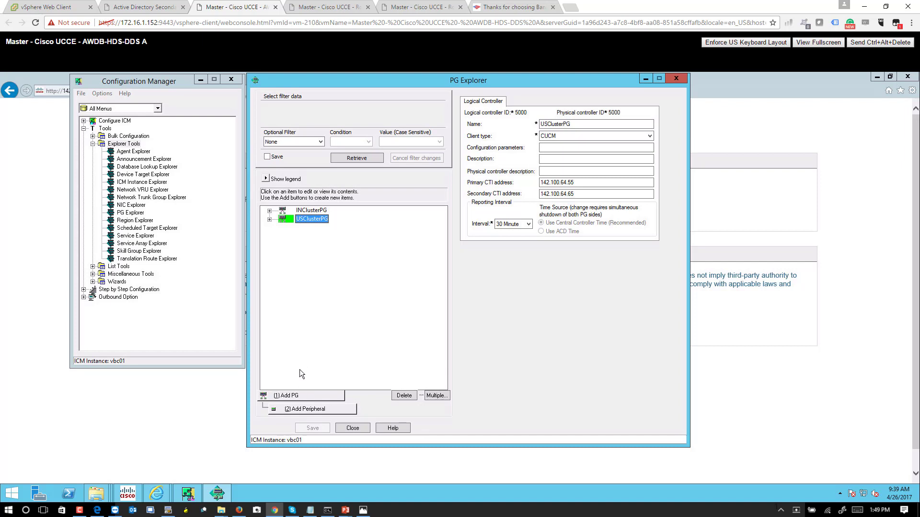
Add a new PG named CVPPG with client type VRU.
click(298, 395)
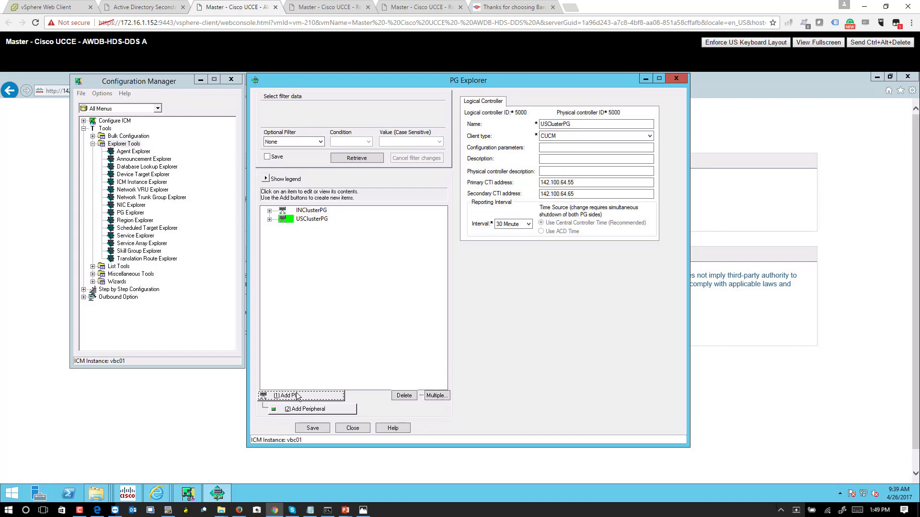
click(569, 125)
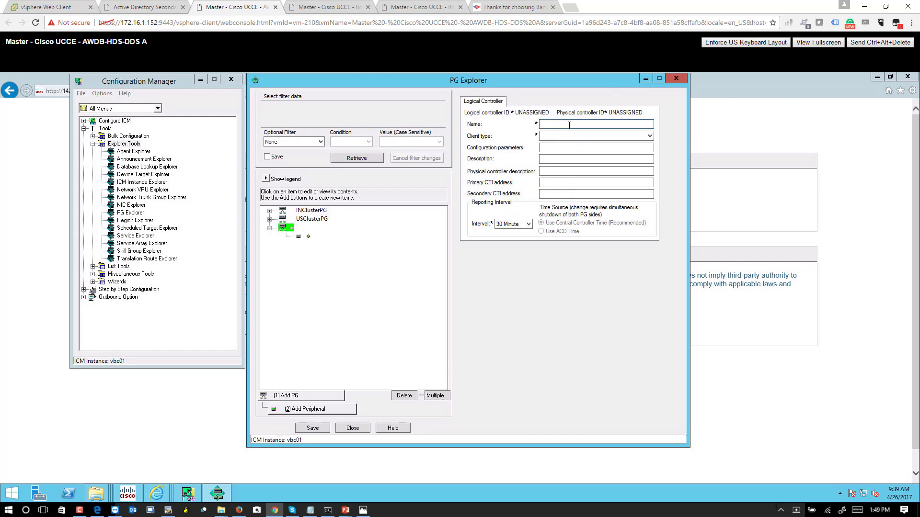
text(CVPPG)
key(BackSpace)
key(BackSpace)
key(BackSpace)
key(BackSpace)
text(IVRPG)
key(BackSpace)
key(BackSpace)
key(BackSpace)
key(BackSpace)
text(CVPPG)
click(573, 136)
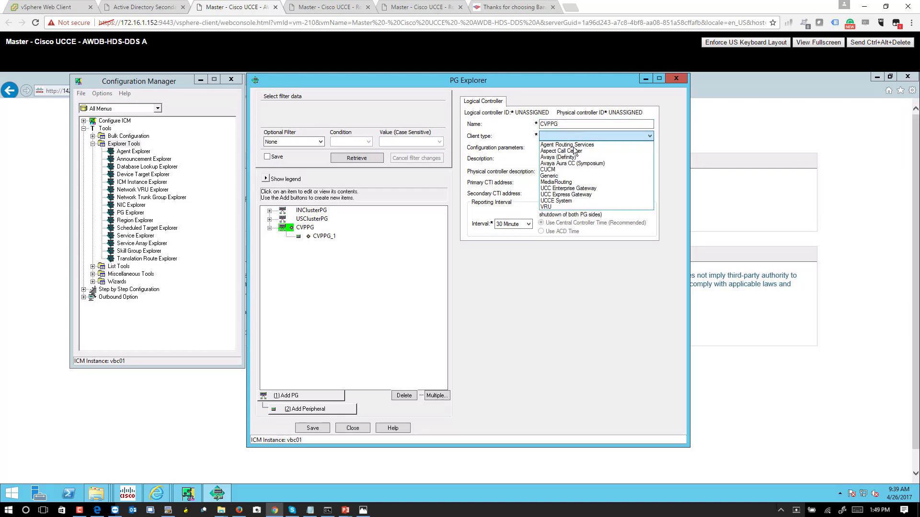
click(552, 207)
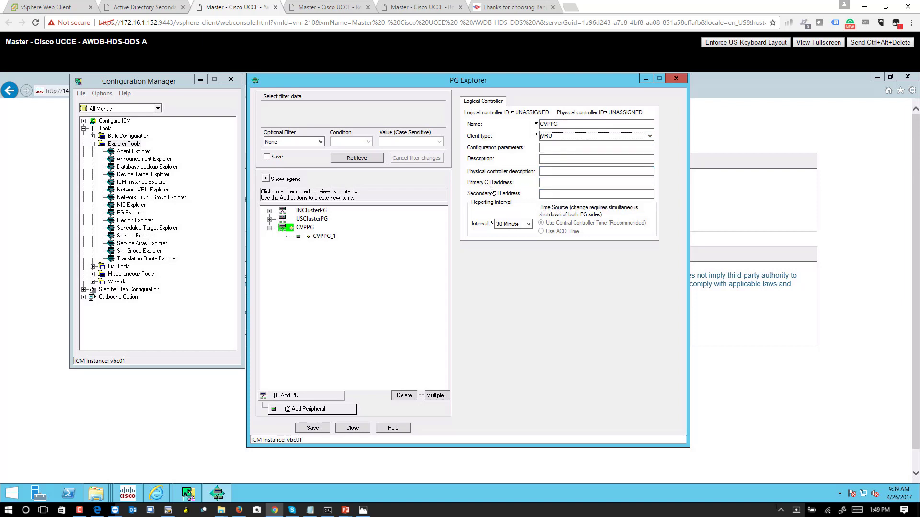
Set CVPPG's primary and secondary CTI addresses to 142.100.64.55 and 142.100.64.65.
click(550, 182)
text(142.100.6)
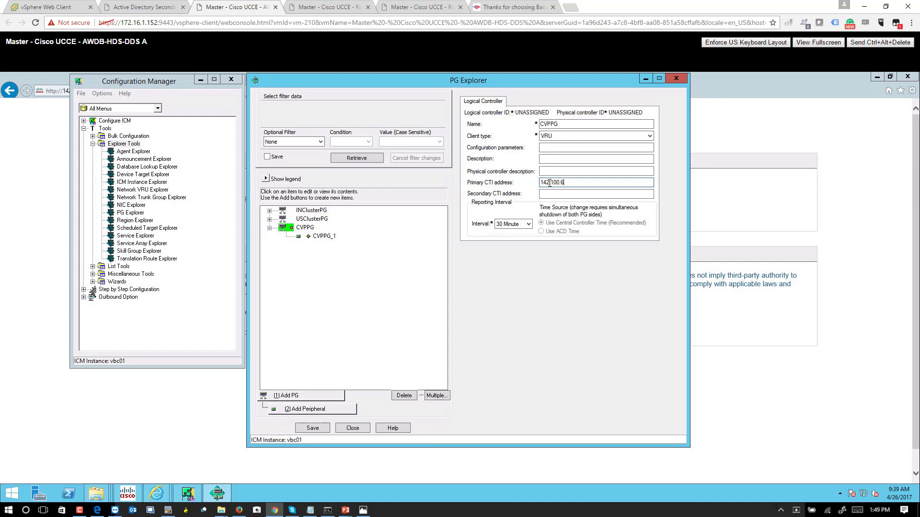
text(4.55)
double_click(550, 183)
key(ctrl+c)
click(589, 194)
key(ctrl+v)
key(BackSpace)
text(65)
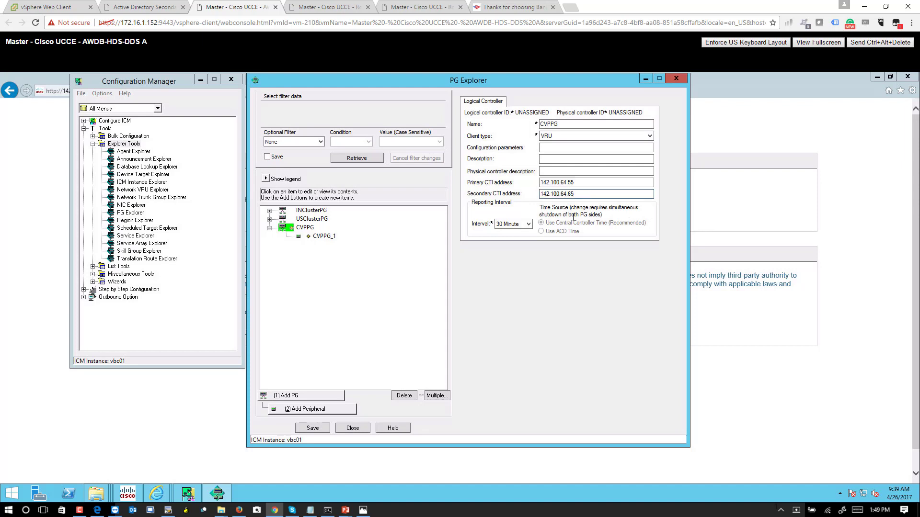
click(324, 236)
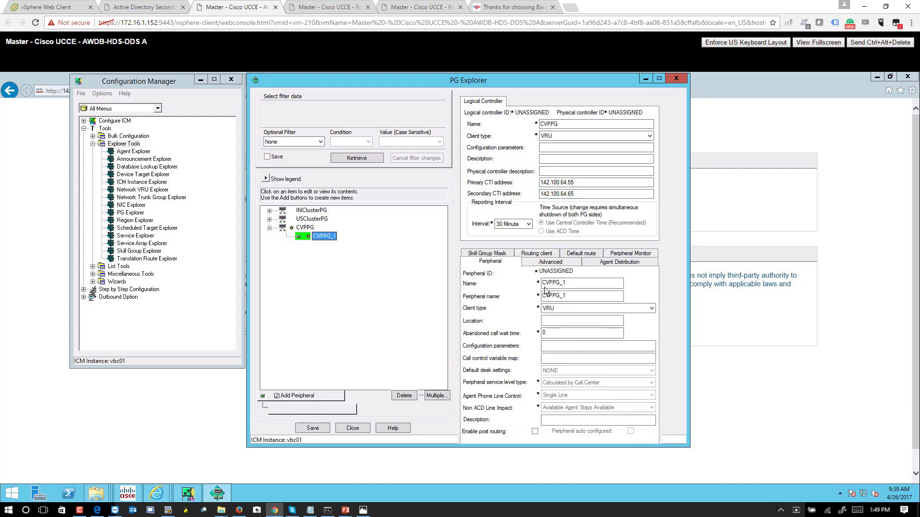
Rename peripheral CVPPG_1 to CVPPG_A, enable post routing, and name its routing client CVPRC_A.
click(578, 284)
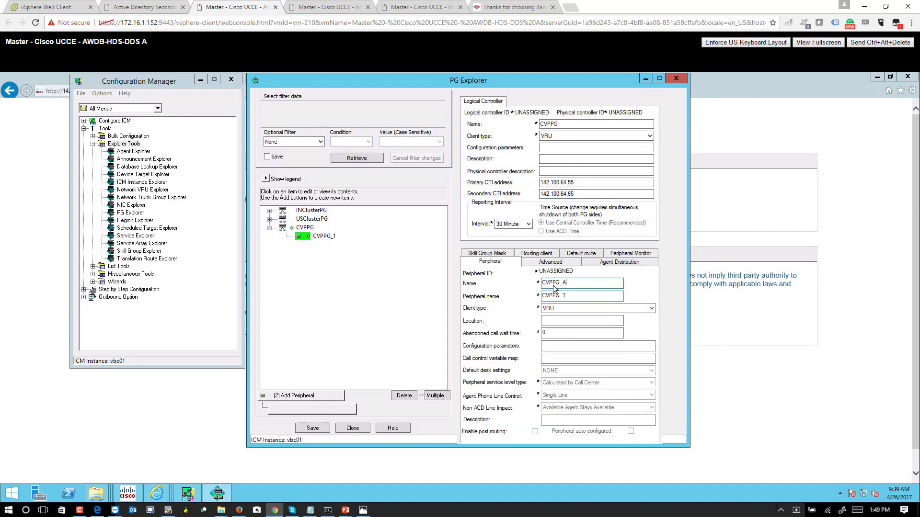
click(567, 296)
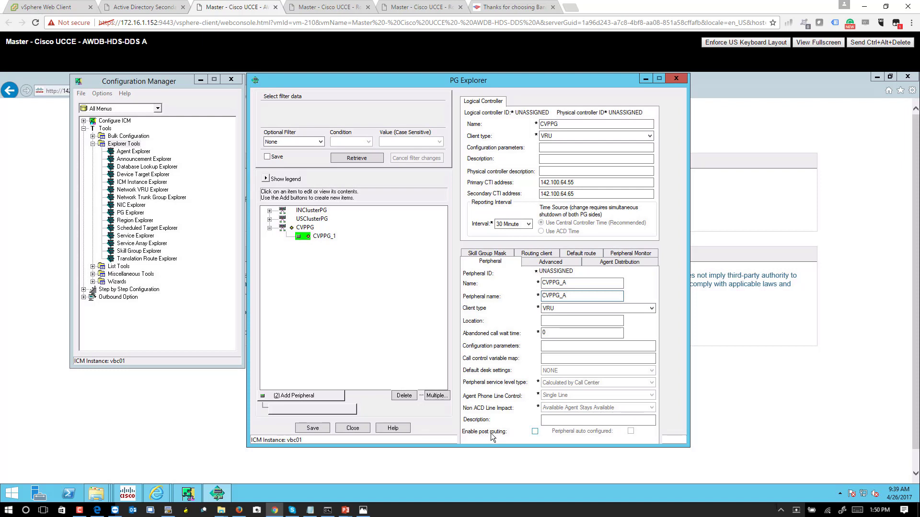
click(535, 432)
click(545, 255)
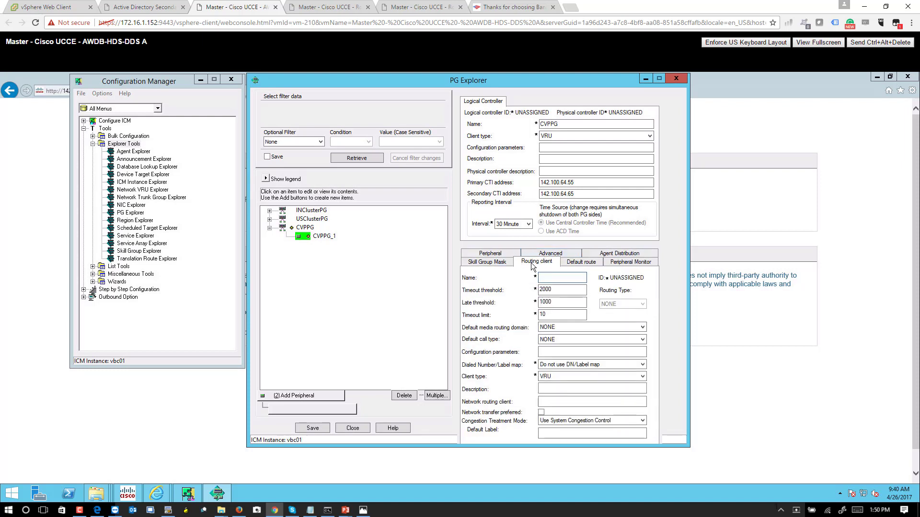
text(CVPRC_A)
Add peripheral CVPPG_B with post routing and routing client CVPRC_B, then save the PG.
click(319, 397)
click(585, 283)
key(BackSpace)
text(B)
click(570, 294)
key(BackSpace)
text(B)
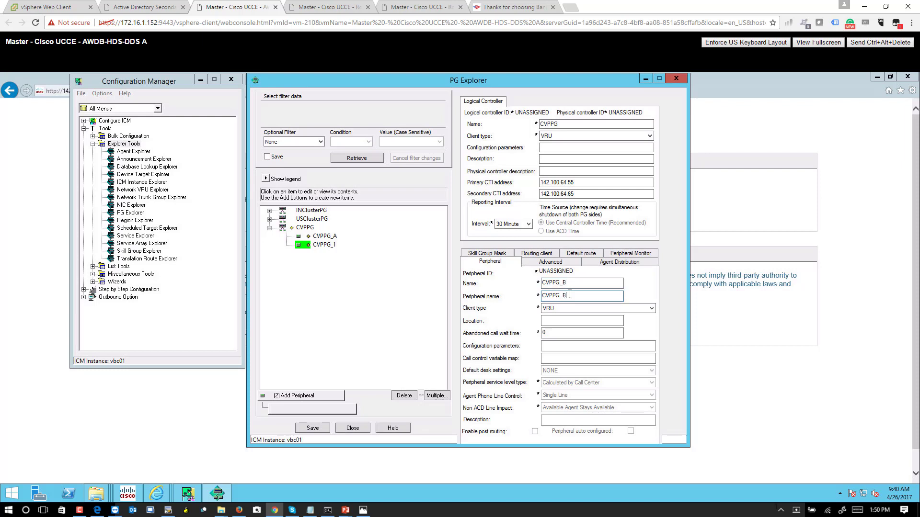
click(535, 431)
click(527, 253)
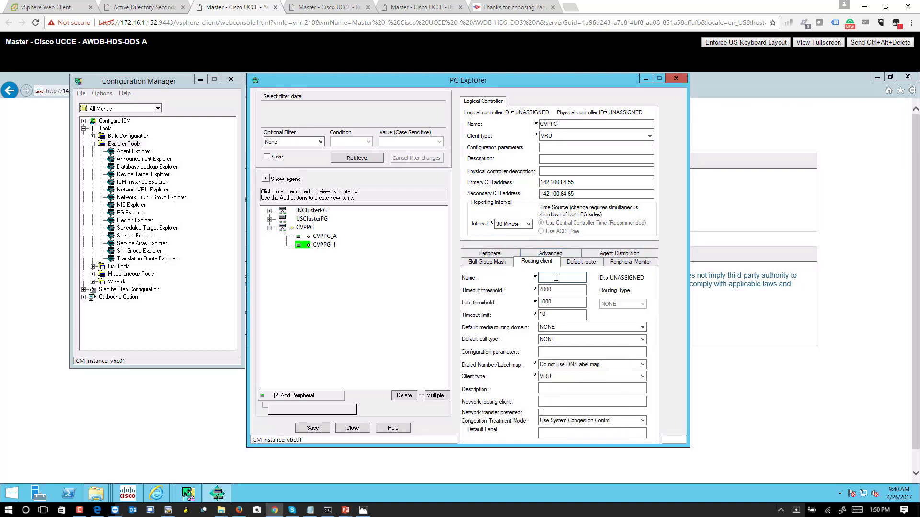
text(CVPR)
click(317, 429)
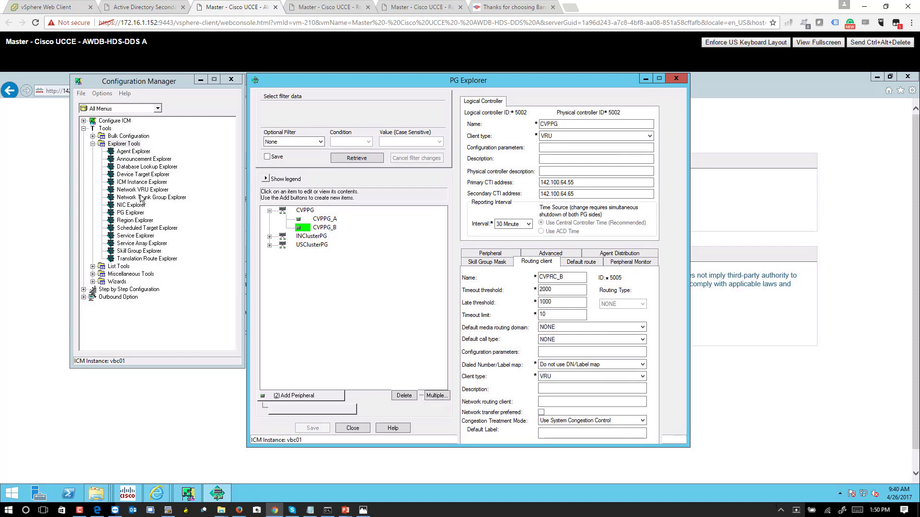
click(135, 192)
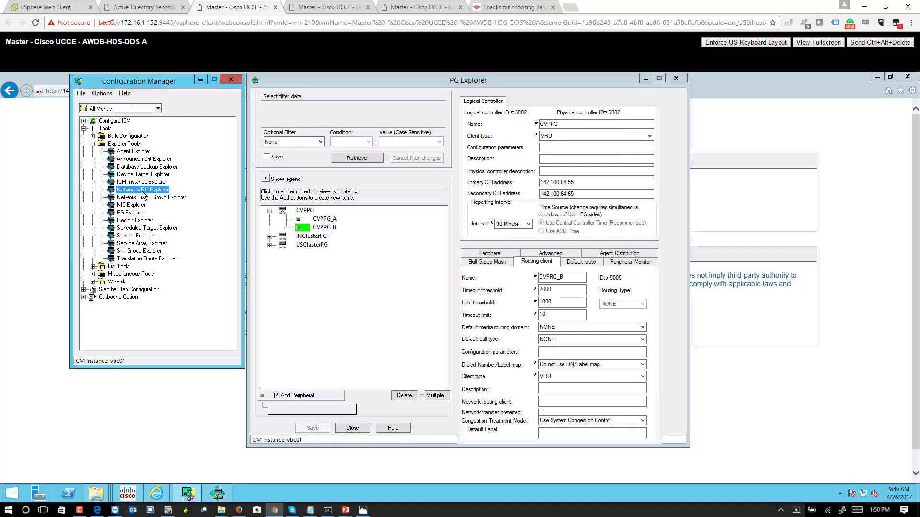
In Network VRU Explorer, create and save a Type 10 network VRU named CVP_VRU, then start a label under it.
double_click(142, 190)
drag(223, 78, 545, 101)
click(428, 178)
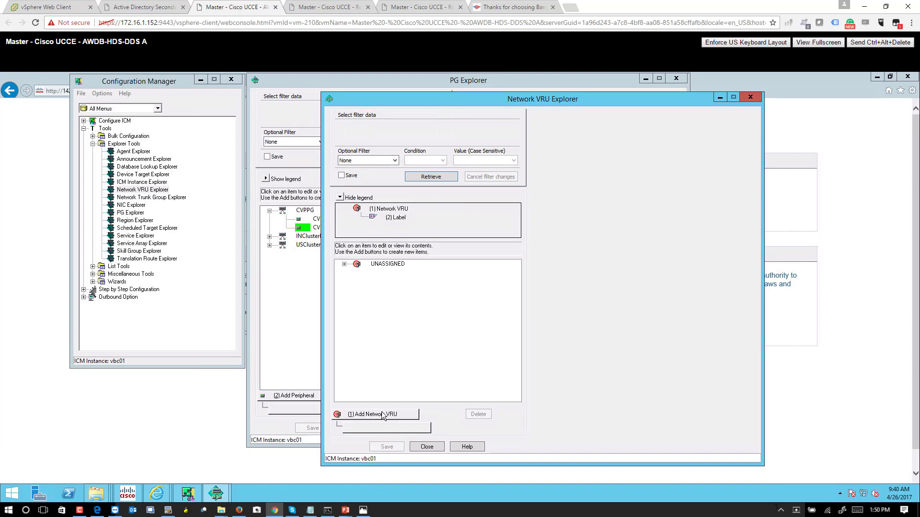
click(382, 414)
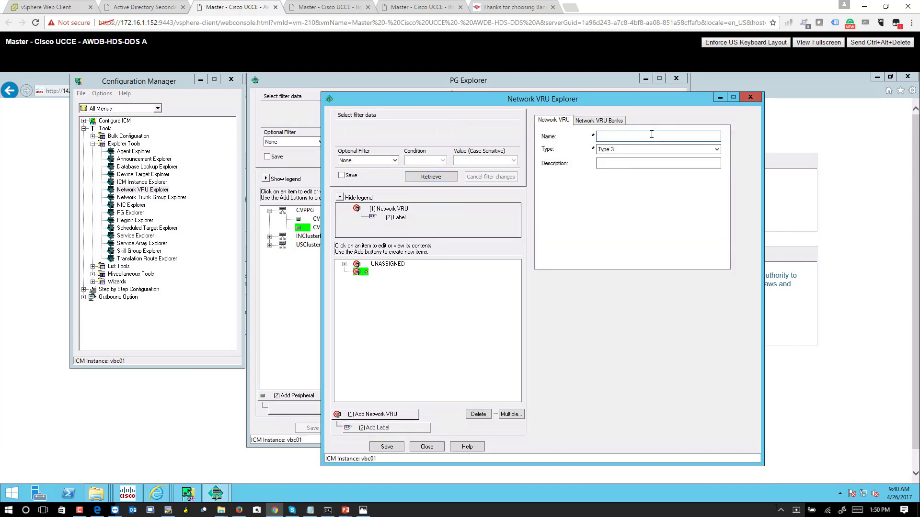
text(CVP_VRU)
click(665, 148)
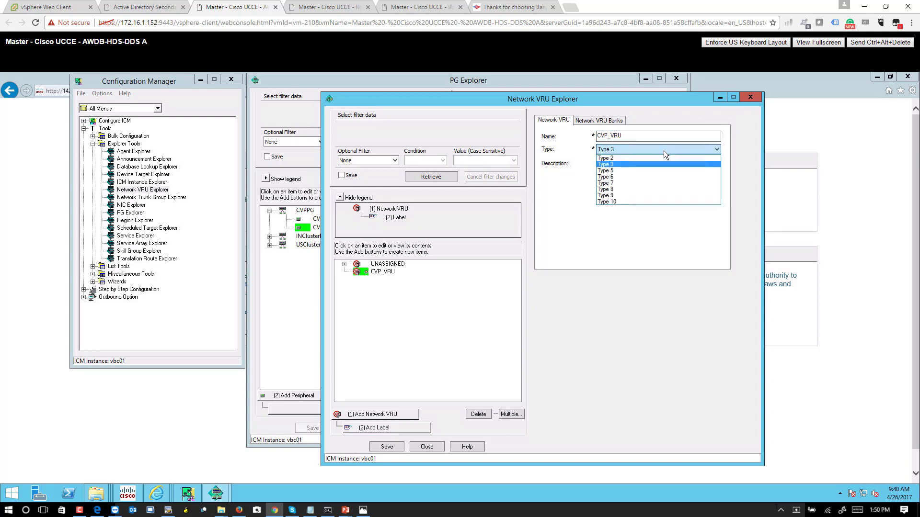
click(618, 202)
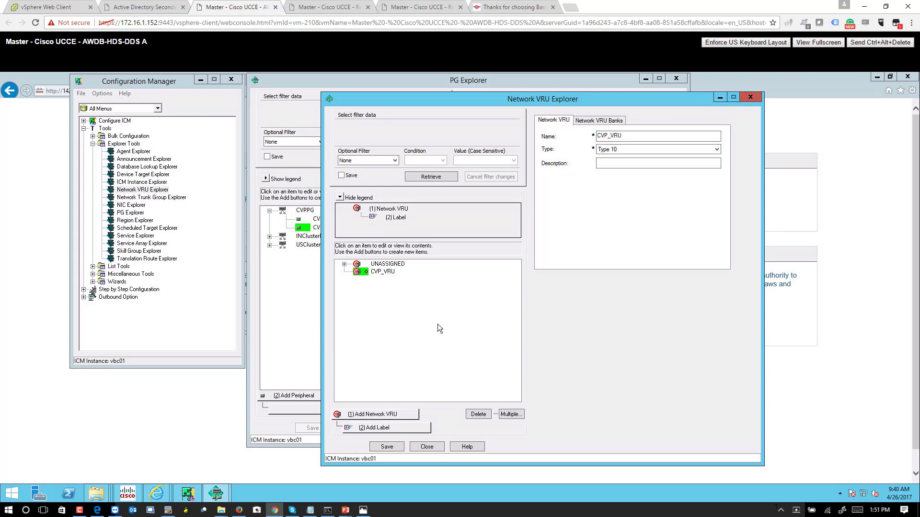
click(387, 447)
click(382, 267)
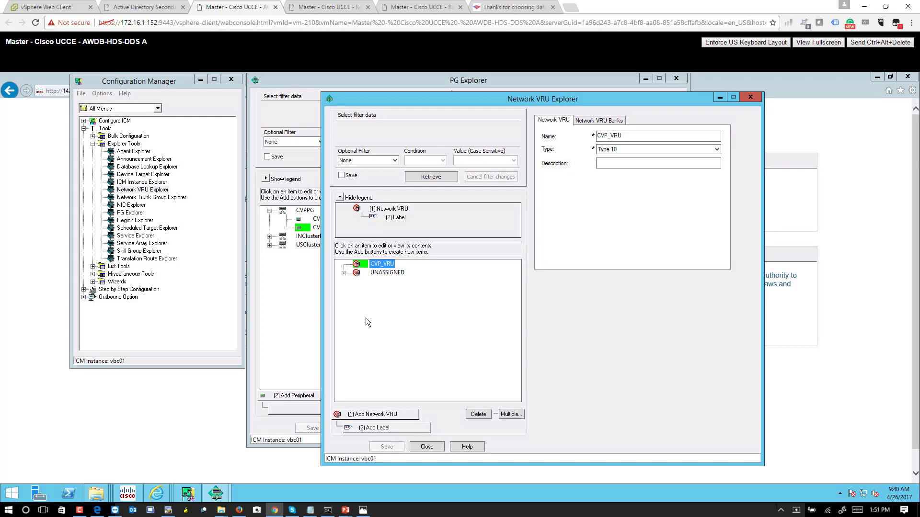
click(388, 428)
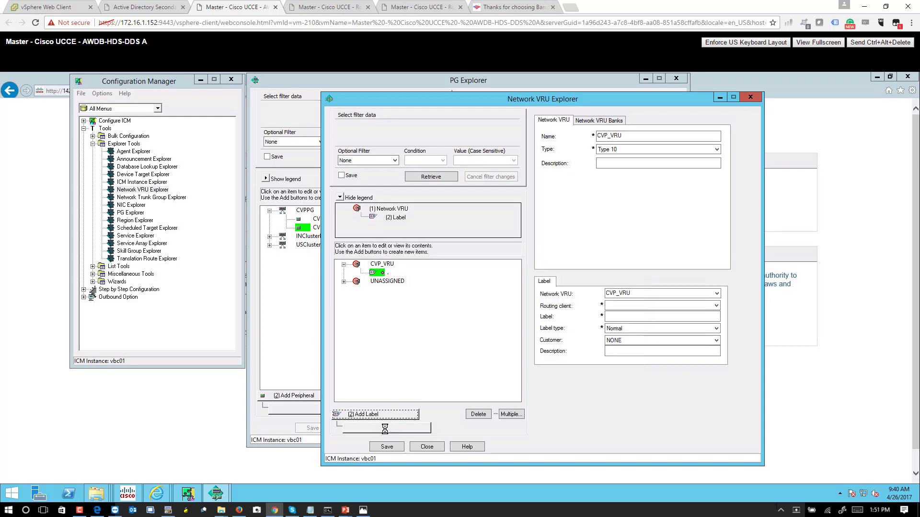
Add 49999 labels under CVP_VRU for routing clients CVPRC_A and CVPRC_B.
click(631, 306)
click(628, 313)
click(628, 314)
text(49999)
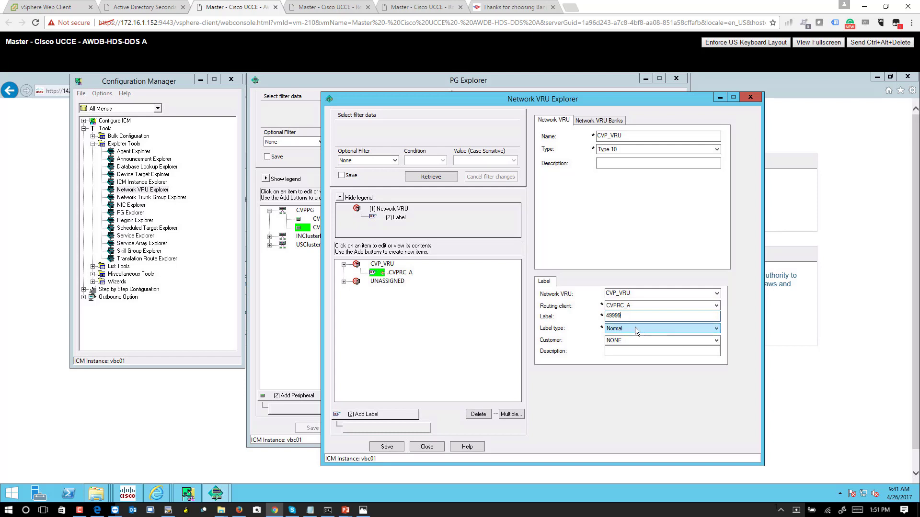
drag(623, 316, 585, 317)
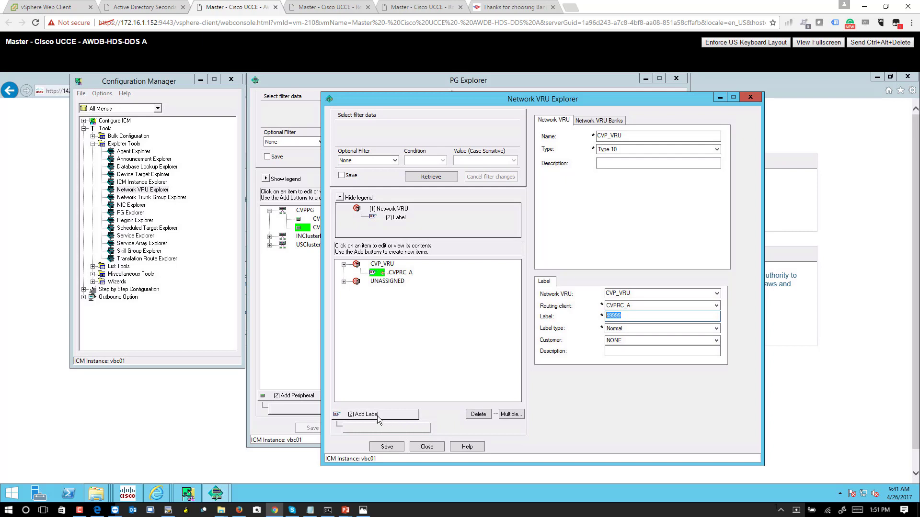
click(405, 414)
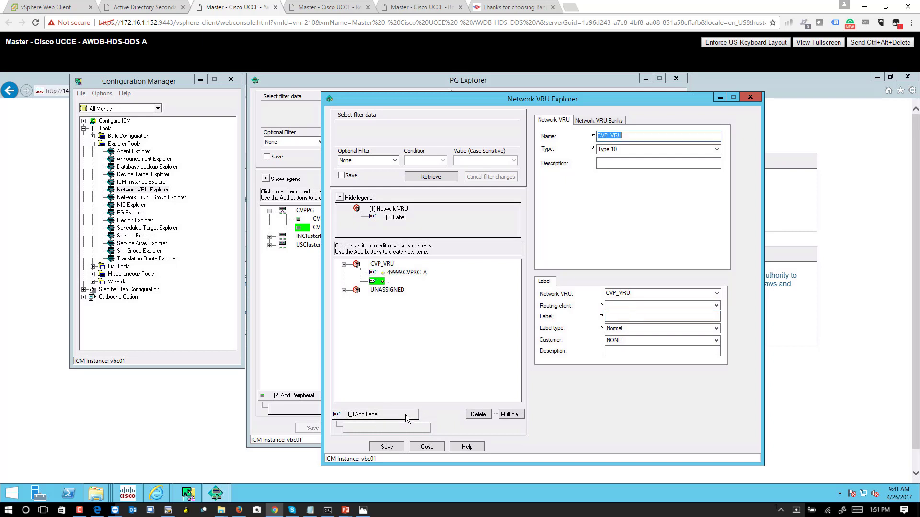
click(622, 306)
click(620, 321)
click(618, 316)
text(49999)
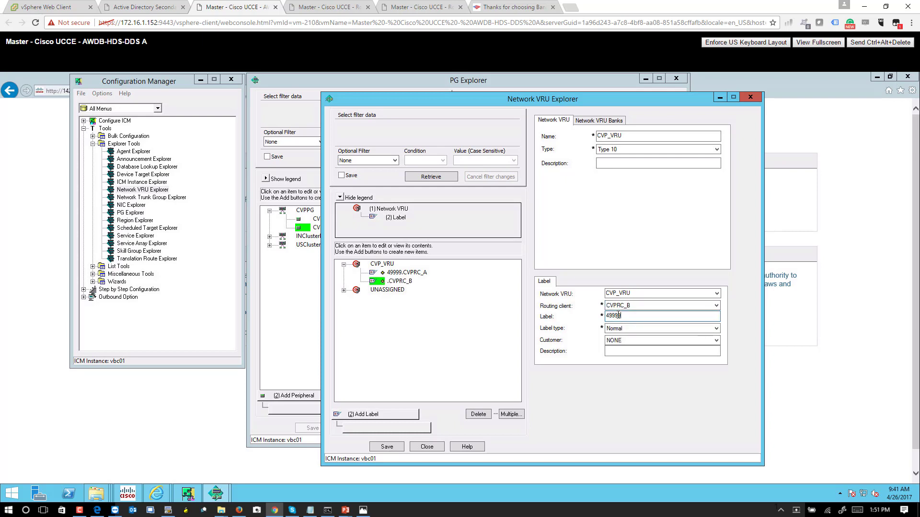
Add 49999 labels for USClusterRC_Pub and USClusterRC_Sub, save, and dismiss the database error.
click(394, 413)
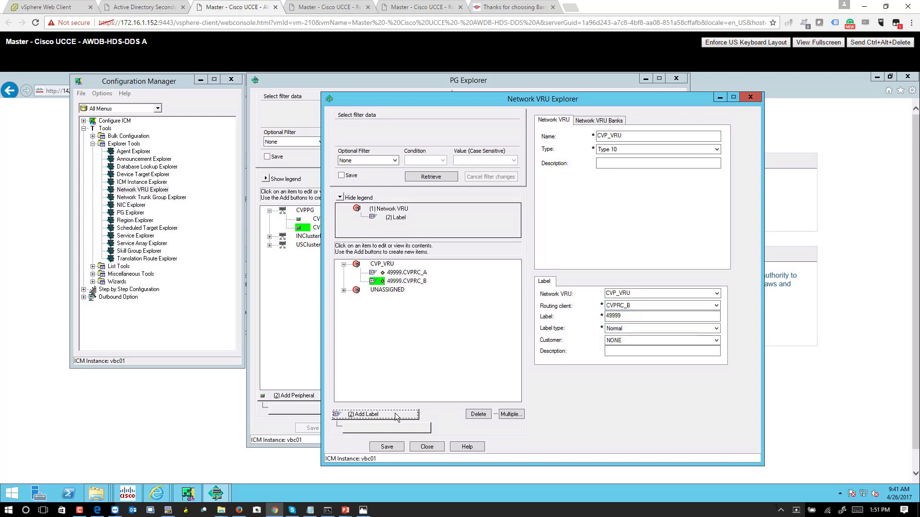
click(623, 307)
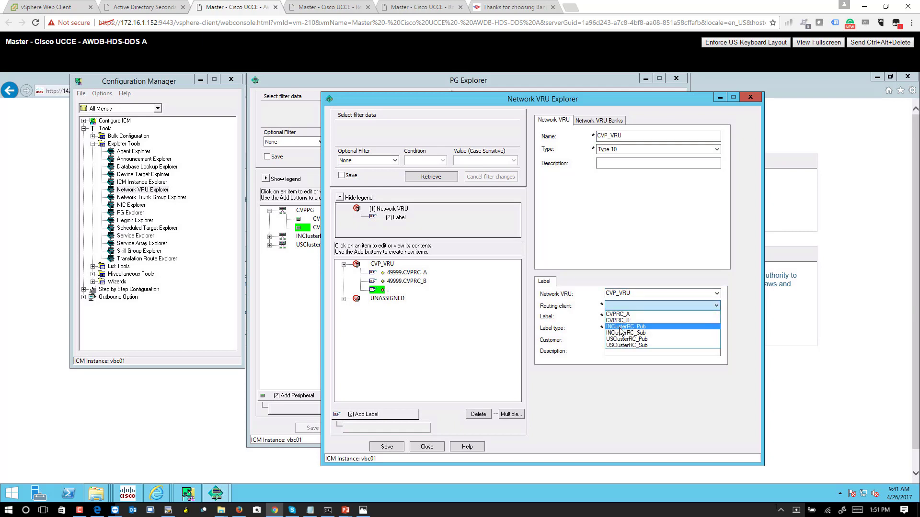
click(622, 339)
click(618, 317)
text(49999)
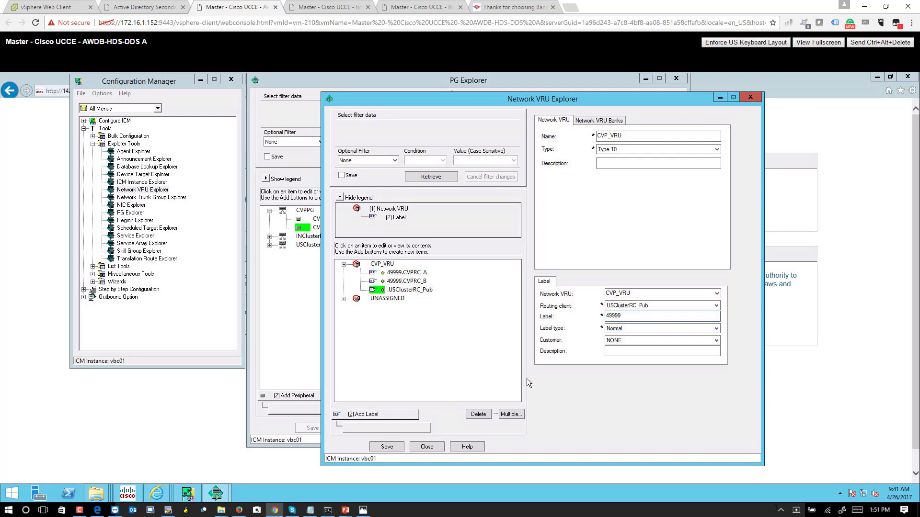
click(415, 412)
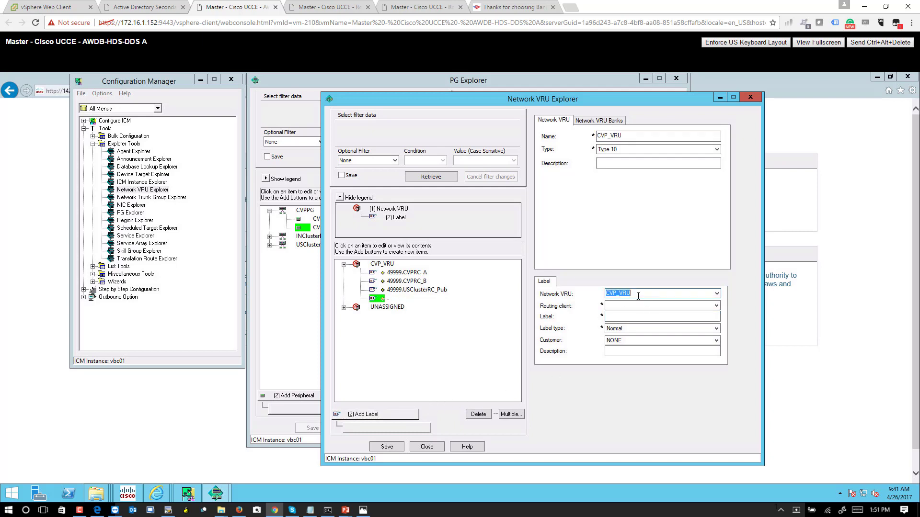
click(716, 294)
click(671, 302)
click(666, 306)
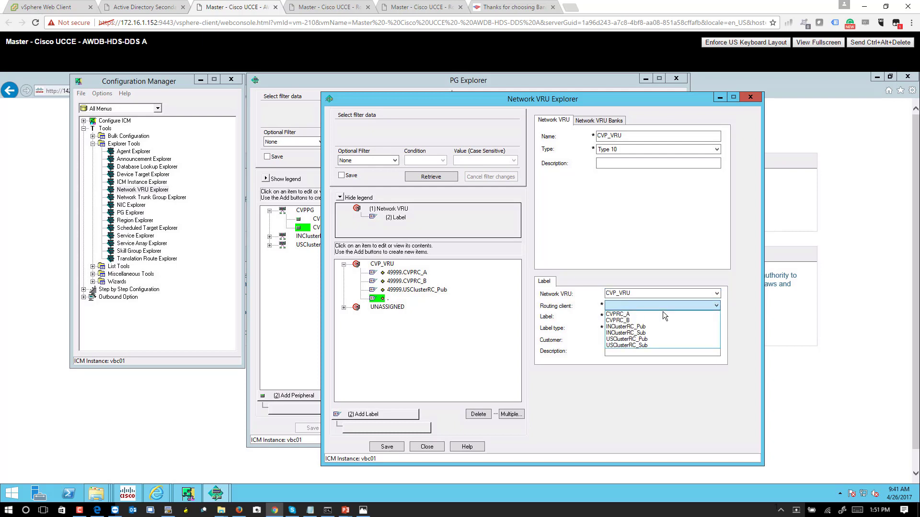
click(626, 345)
click(617, 319)
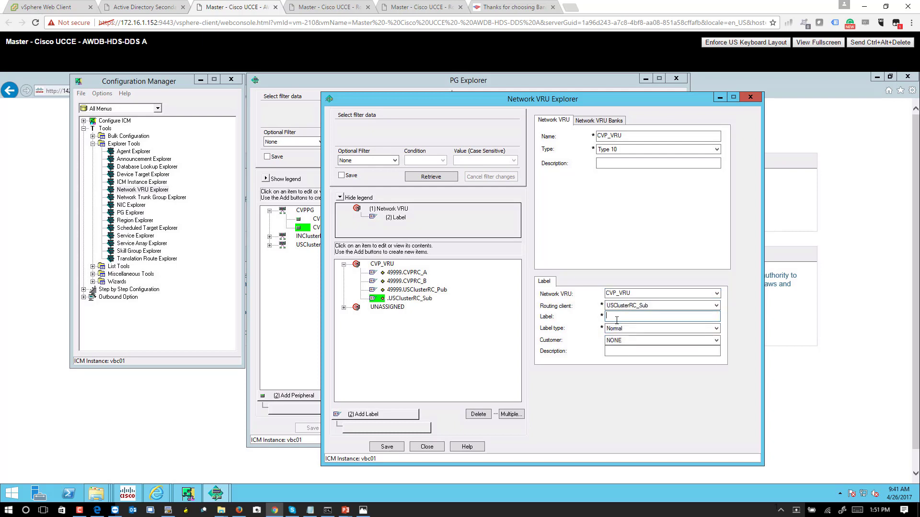
text(49999)
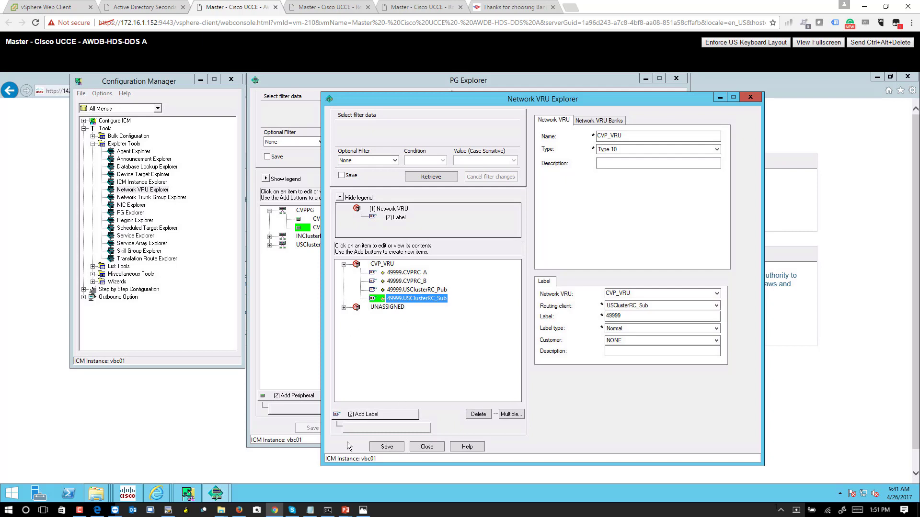
click(380, 448)
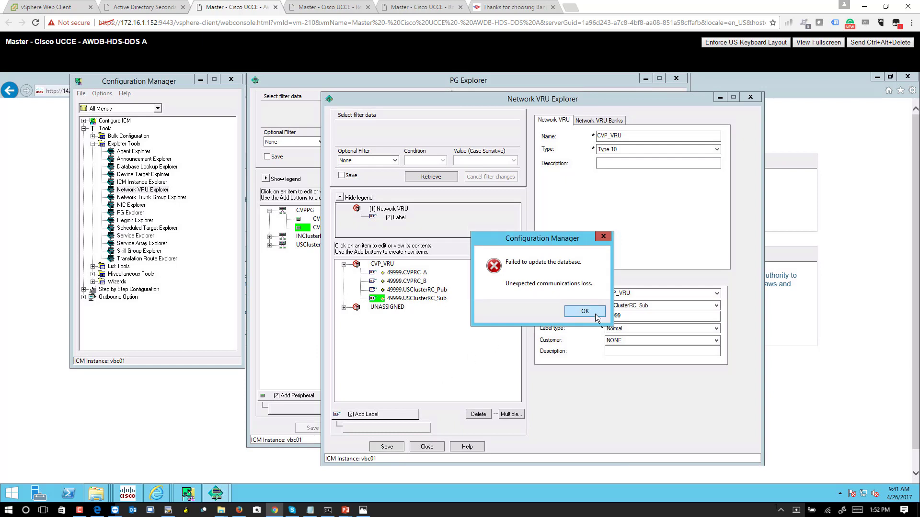
click(585, 312)
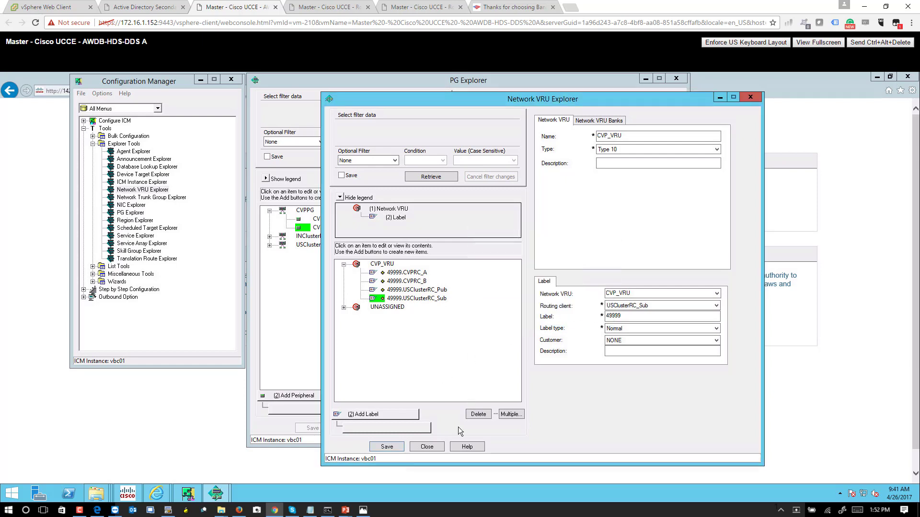
Close Network VRU Explorer without saving, reopen it, and retrieve CVP_VRU.
click(436, 445)
click(534, 310)
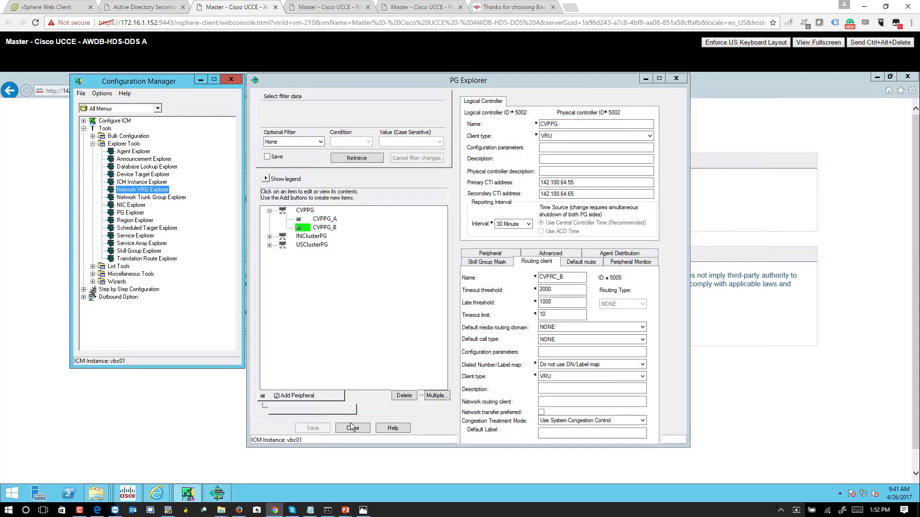
double_click(156, 191)
drag(300, 76, 661, 156)
click(464, 232)
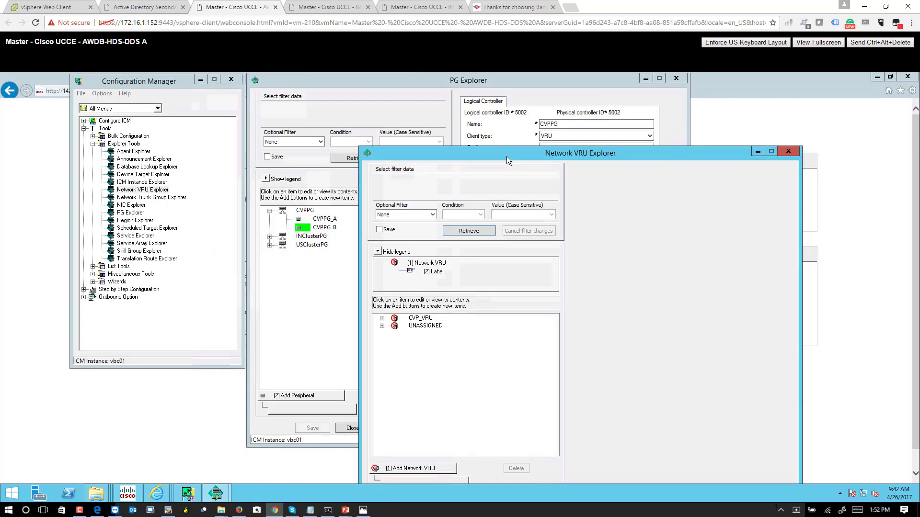
click(377, 242)
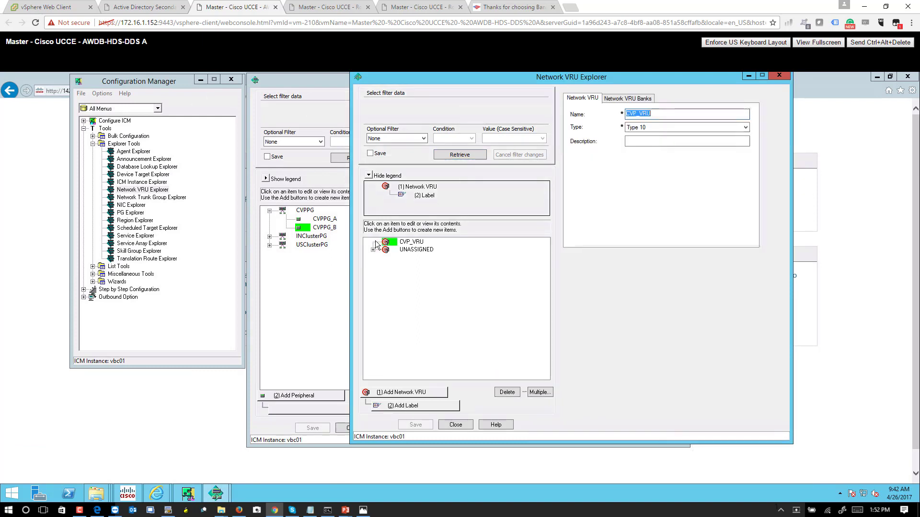
click(420, 243)
Re-add the 49999 label for CVPRC_A, save, and dismiss the database failure message.
click(415, 406)
click(653, 284)
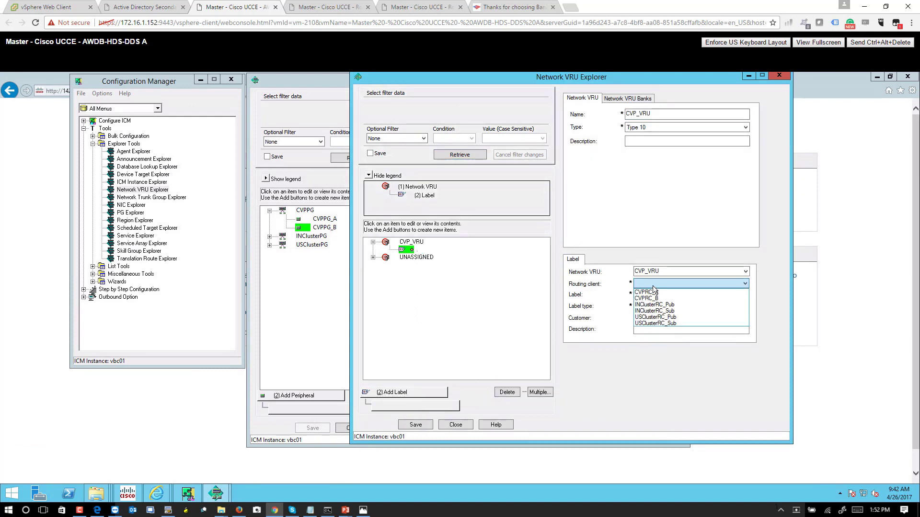
click(653, 294)
click(652, 294)
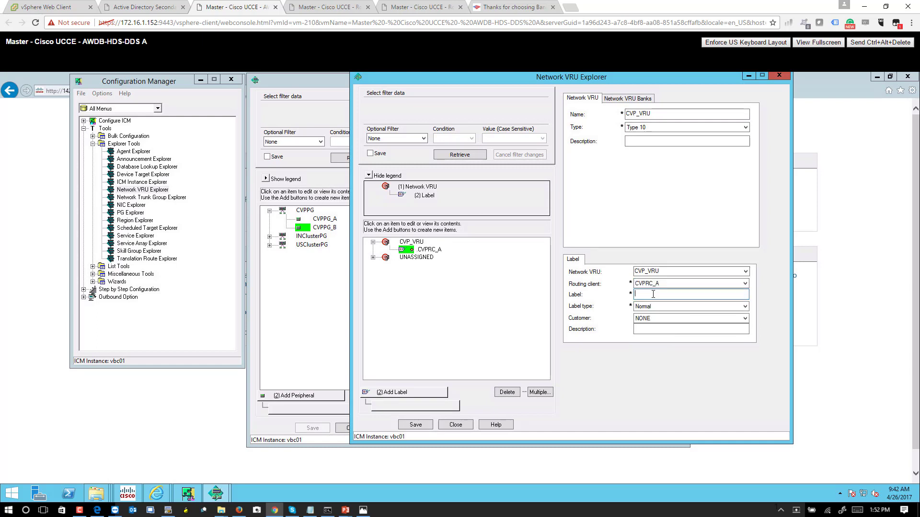
text(49999)
click(427, 426)
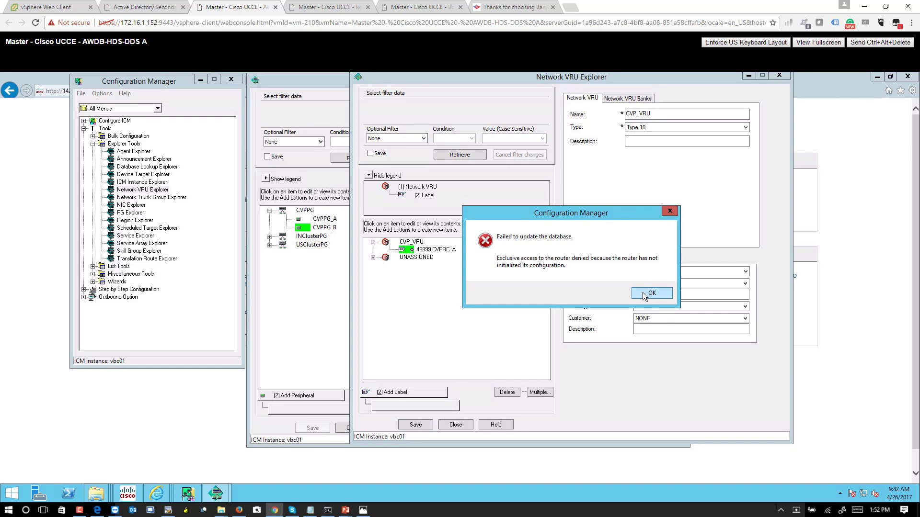
click(643, 292)
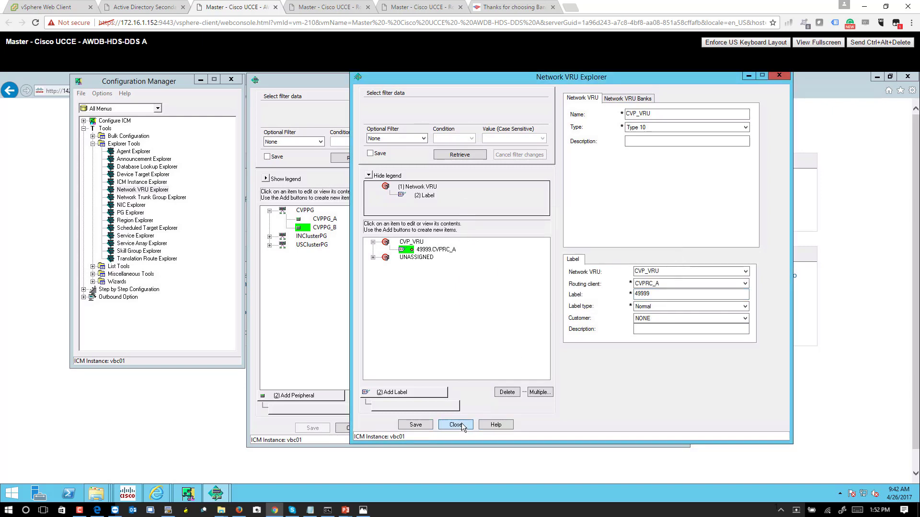
Close Network VRU Explorer without saving, PG Explorer, Configuration Manager, and the browser's tabs.
click(462, 423)
click(577, 284)
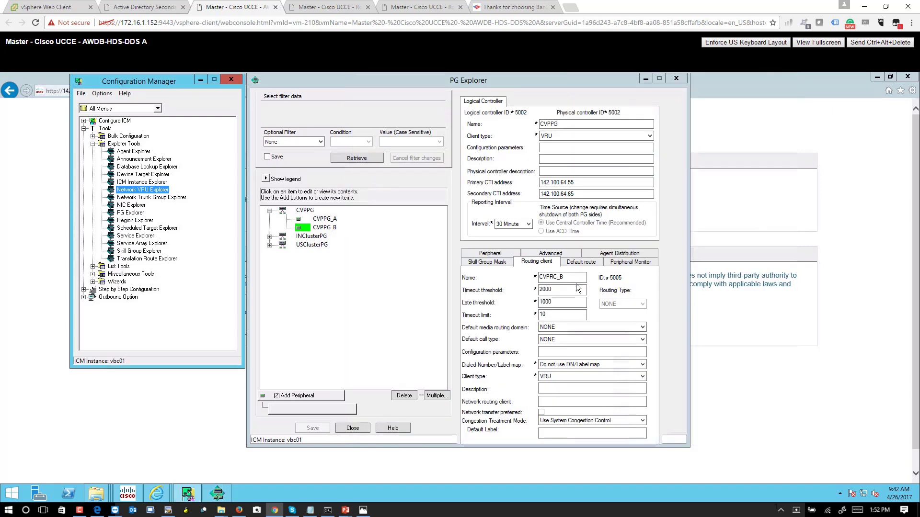
click(677, 78)
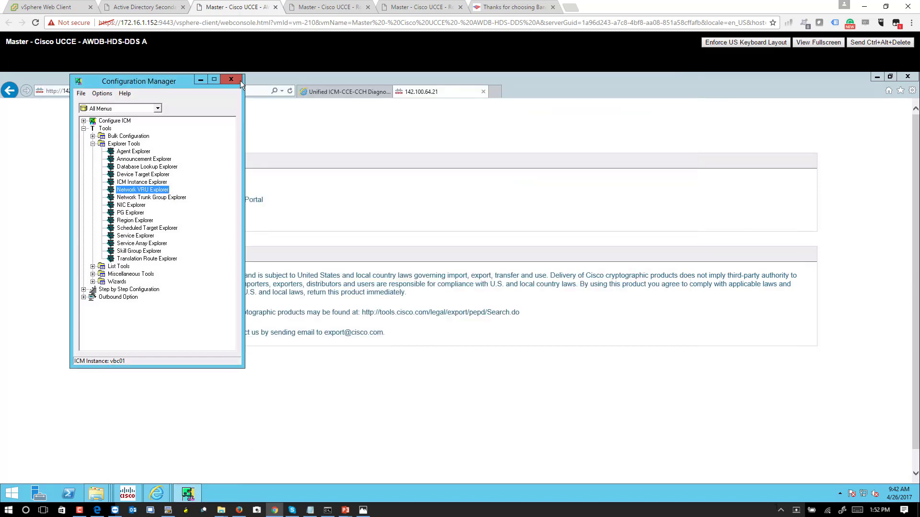
click(240, 80)
click(908, 76)
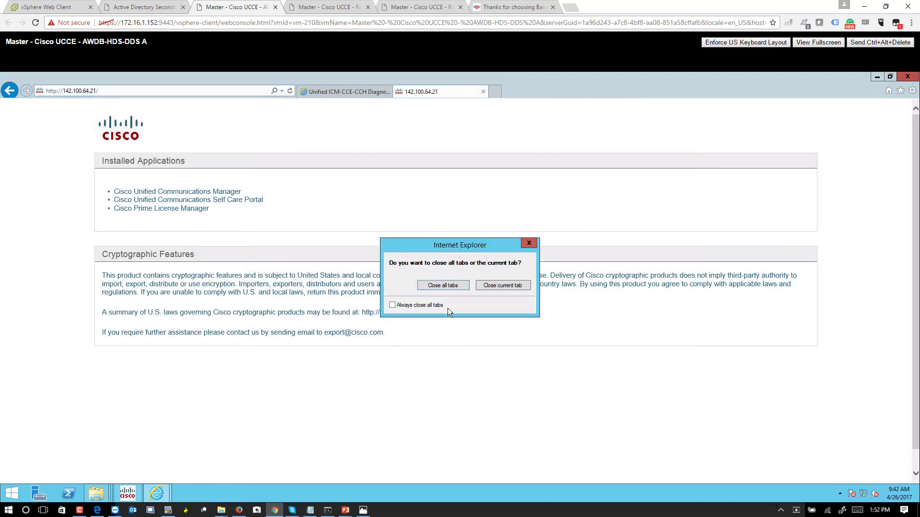
click(440, 286)
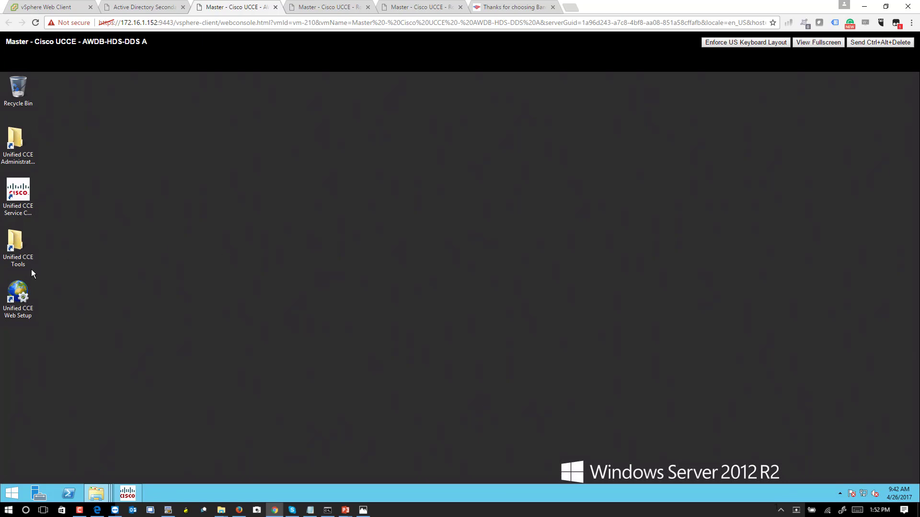
Check Unified CCE Service Control, then launch Configuration Manager from Unified CCE Administration Tools.
double_click(28, 196)
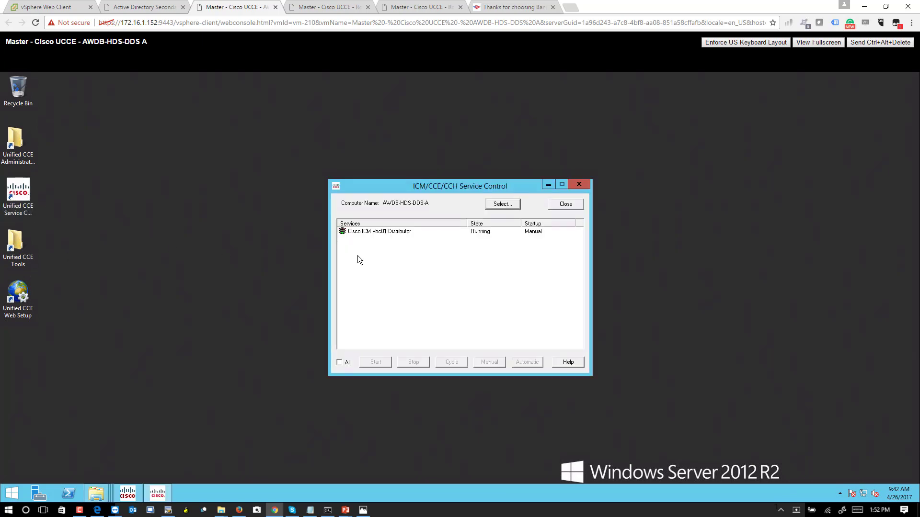
double_click(18, 144)
double_click(120, 178)
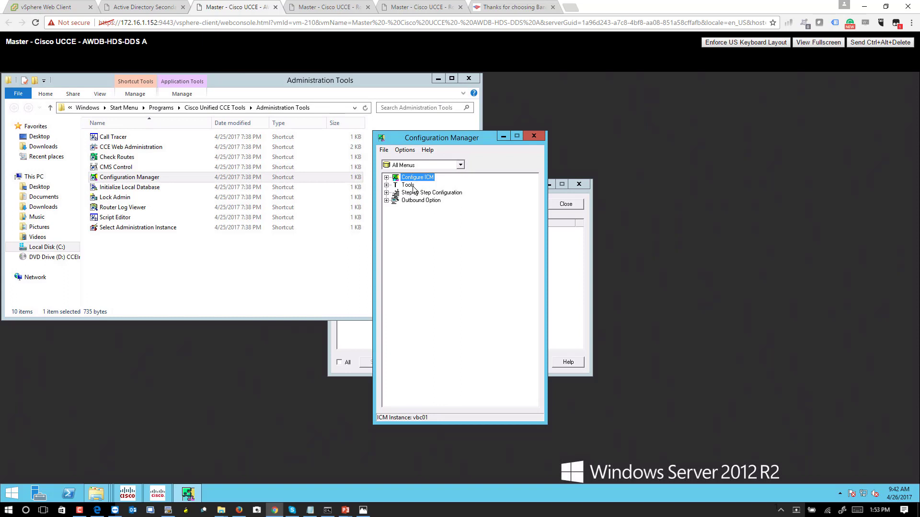
Expand Tools, List Tools and Explorer Tools, then launch Network VRU Explorer.
double_click(408, 185)
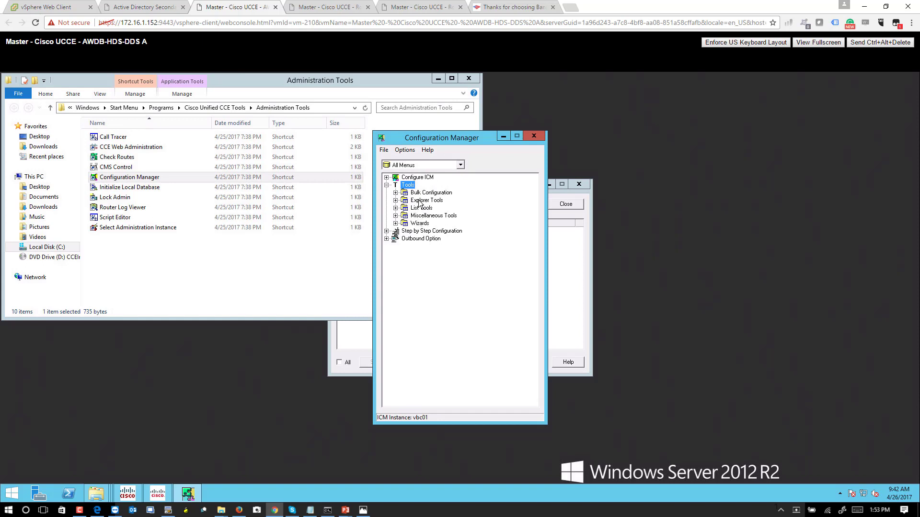
double_click(421, 208)
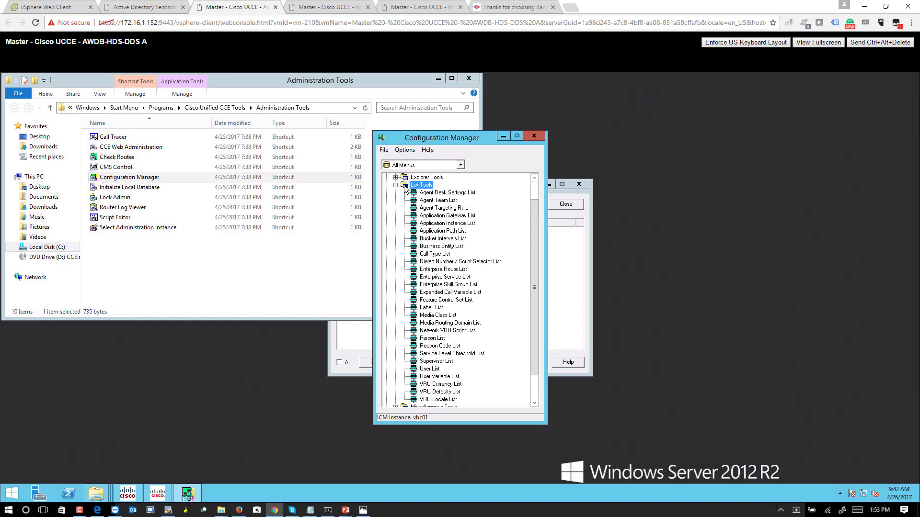
click(394, 185)
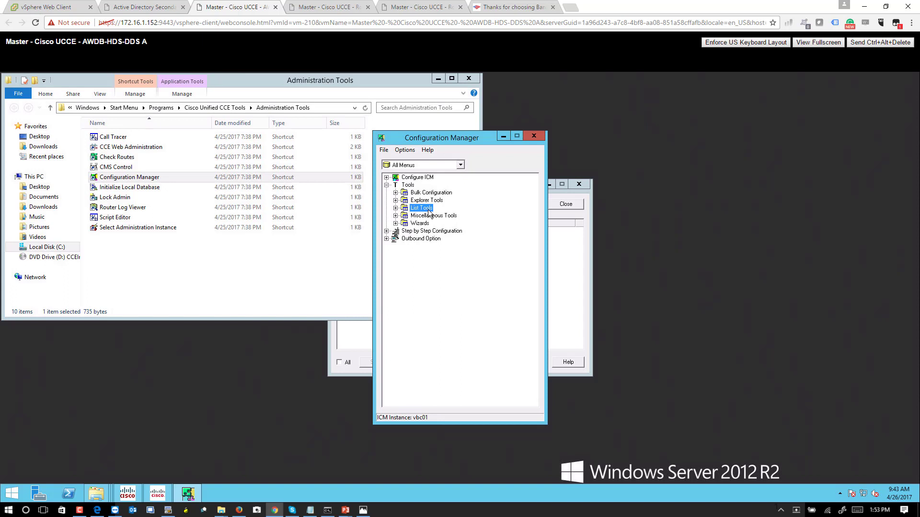
double_click(428, 208)
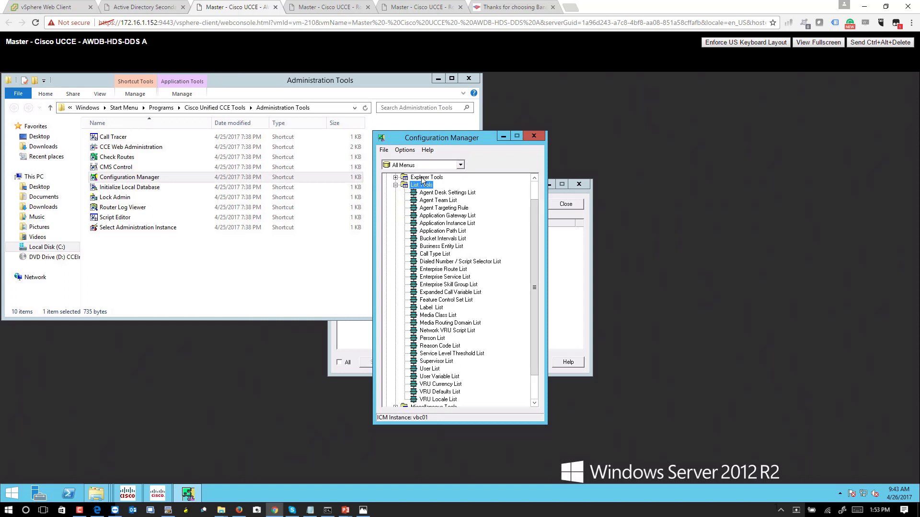
double_click(421, 177)
click(450, 224)
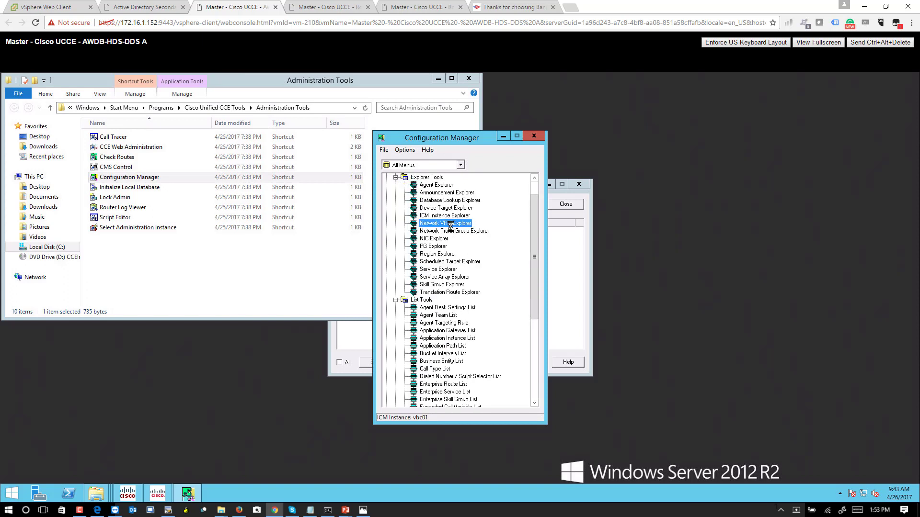
double_click(450, 223)
Retrieve CVP_VRU and add and save a 49999 label for CVPRC_A.
click(131, 157)
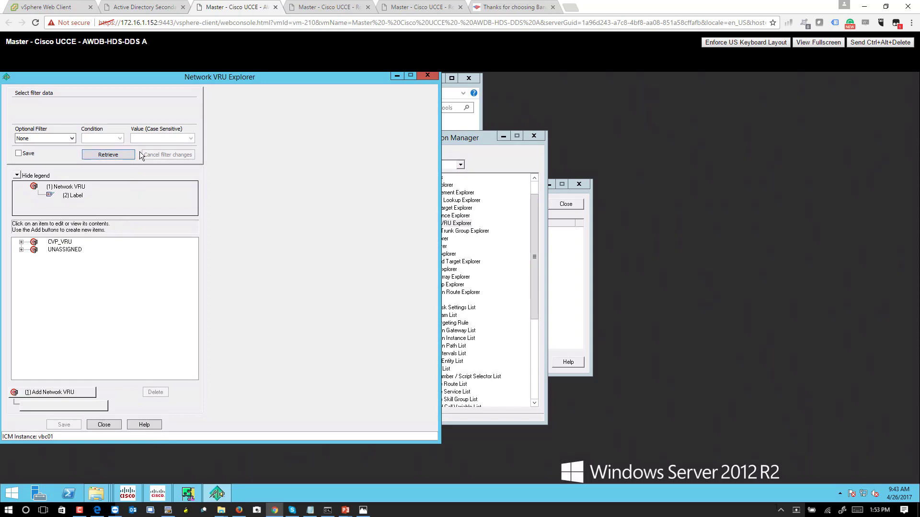
click(66, 243)
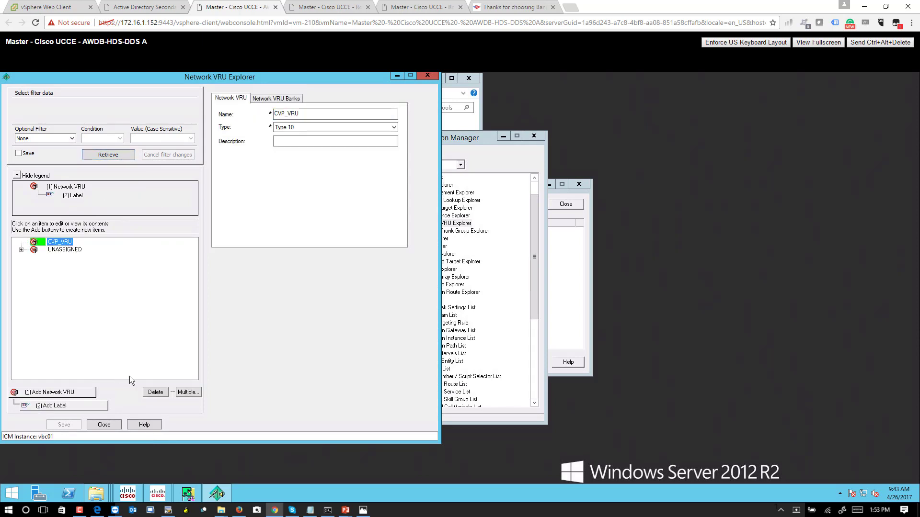
click(58, 406)
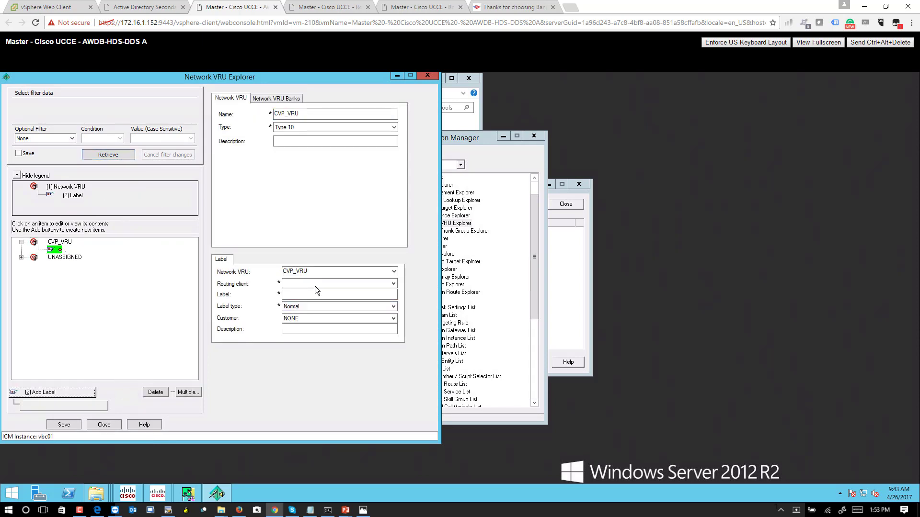
click(316, 283)
click(306, 295)
text(49999)
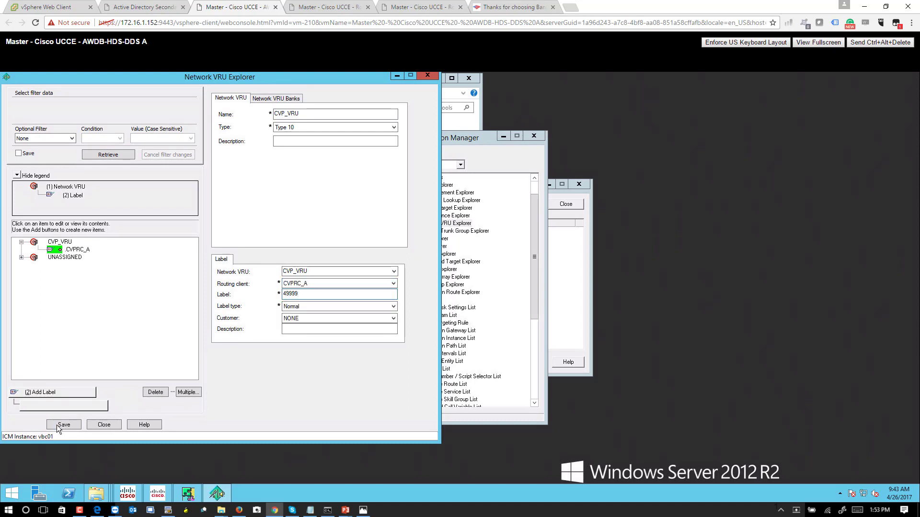
click(53, 427)
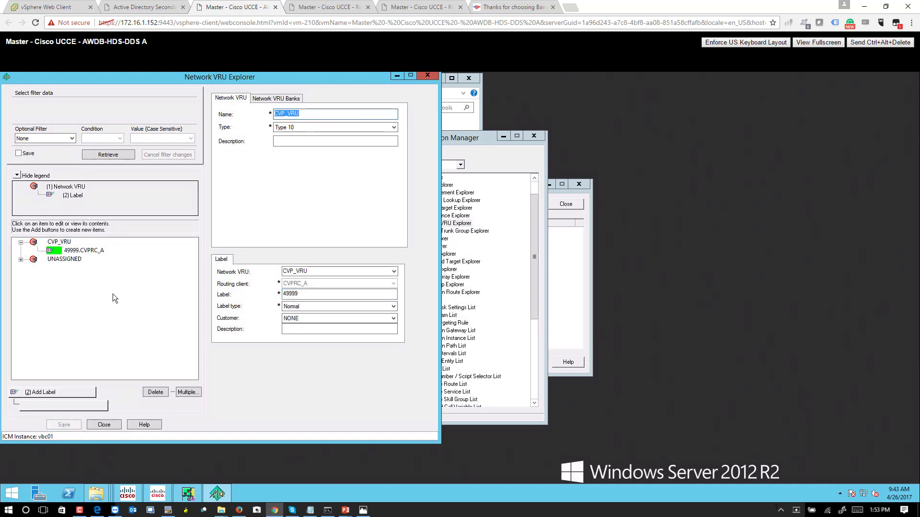
Add 49999 labels under CVP_VRU for CVPRC_B and USClusterRC_Pub.
click(68, 390)
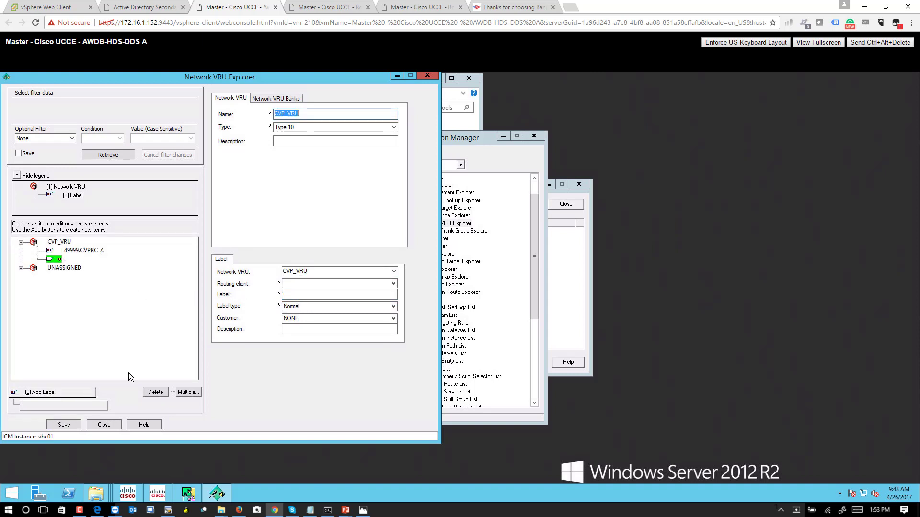
click(309, 286)
click(304, 299)
click(304, 295)
text(49999)
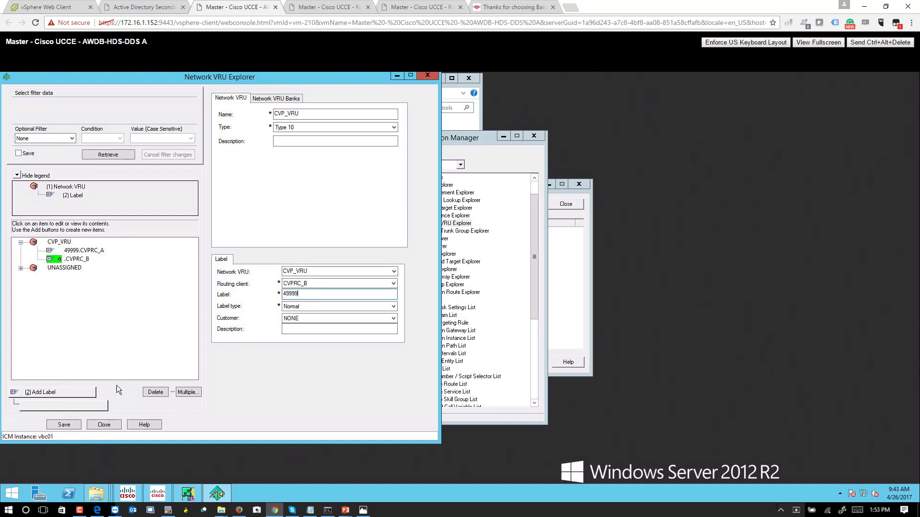
click(65, 393)
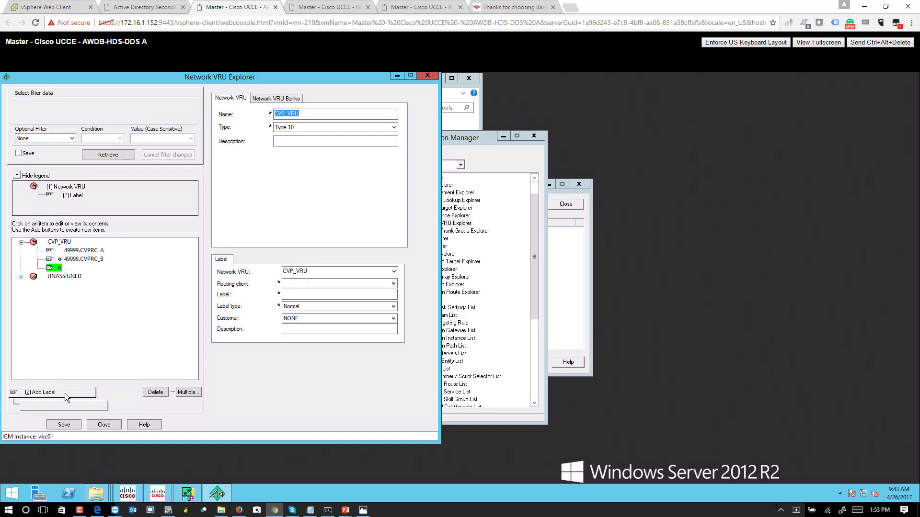
click(308, 285)
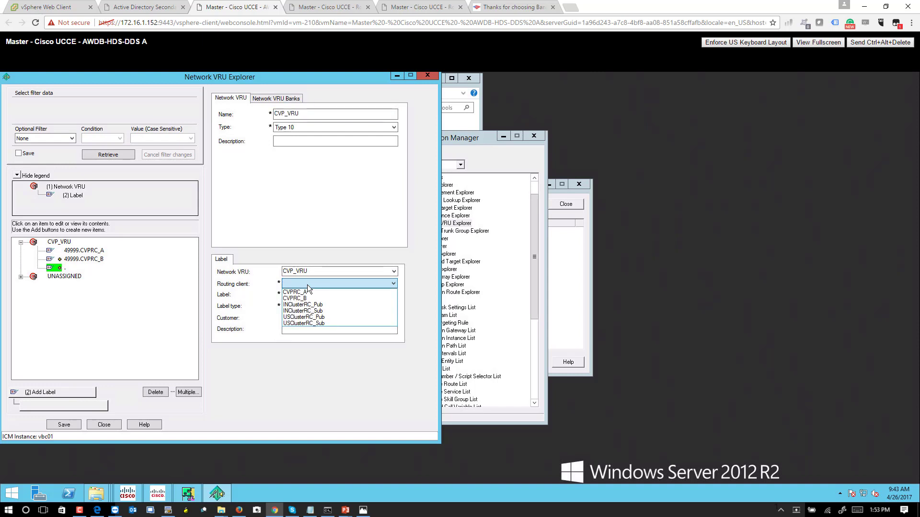
click(294, 317)
click(304, 296)
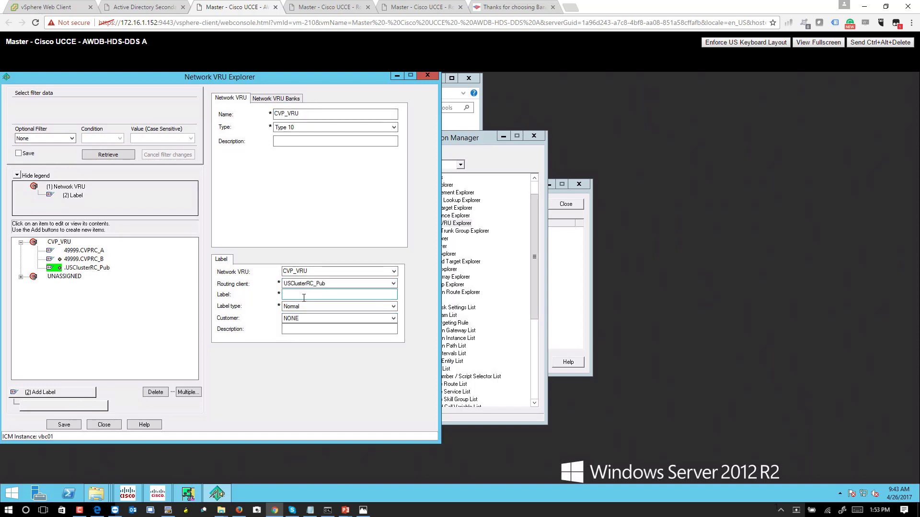
text(49999)
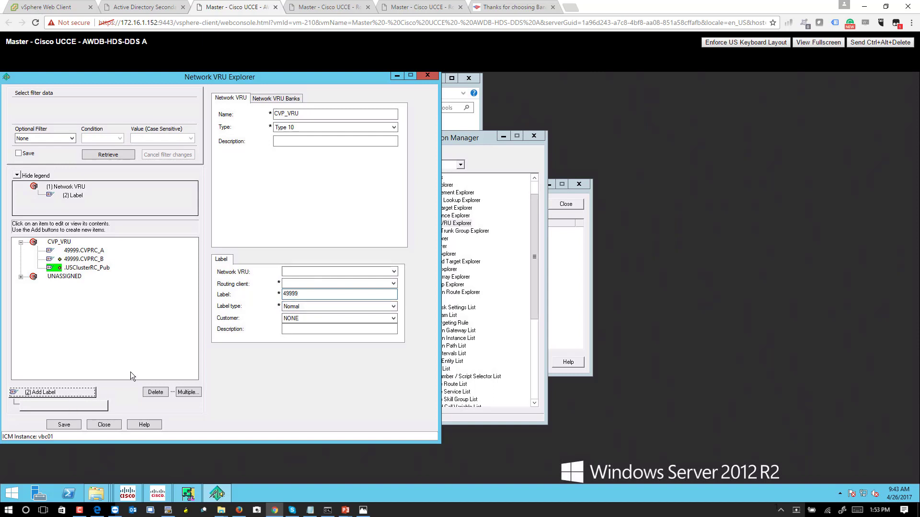
Add the USClusterRC_Sub 49999 label, delete the blank row, save, and review CVP_VRU's labels.
click(87, 392)
click(332, 284)
click(306, 325)
click(296, 298)
text(49999)
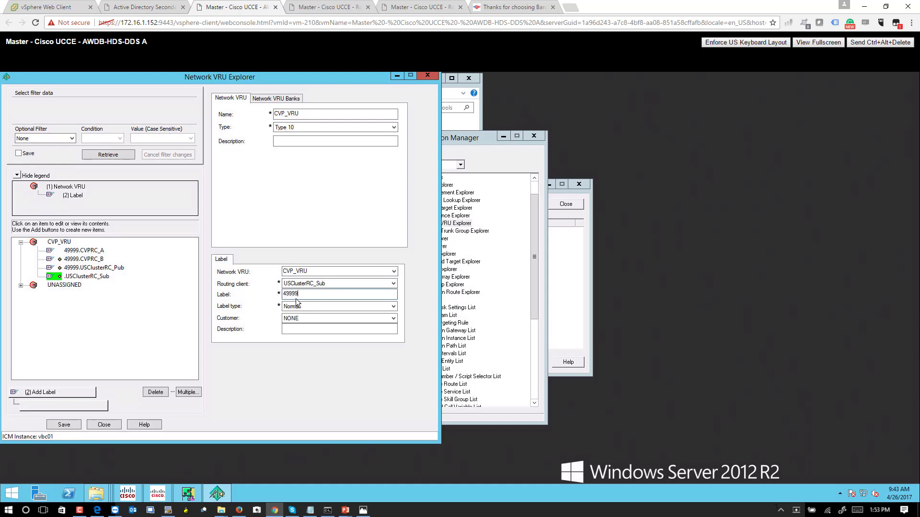
click(53, 392)
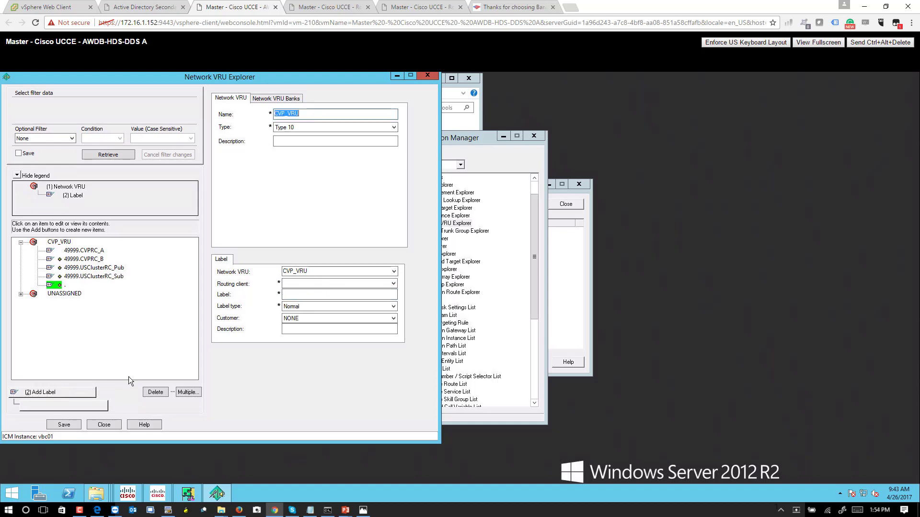
click(161, 395)
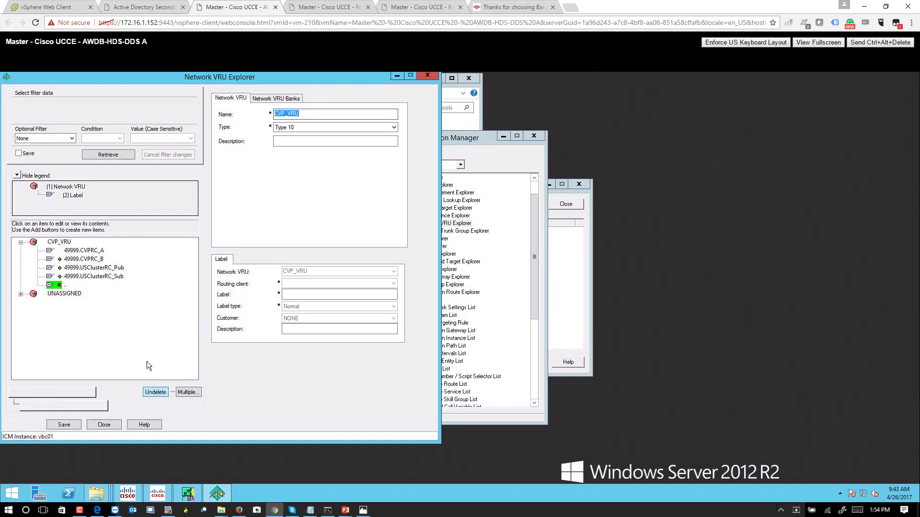
click(65, 425)
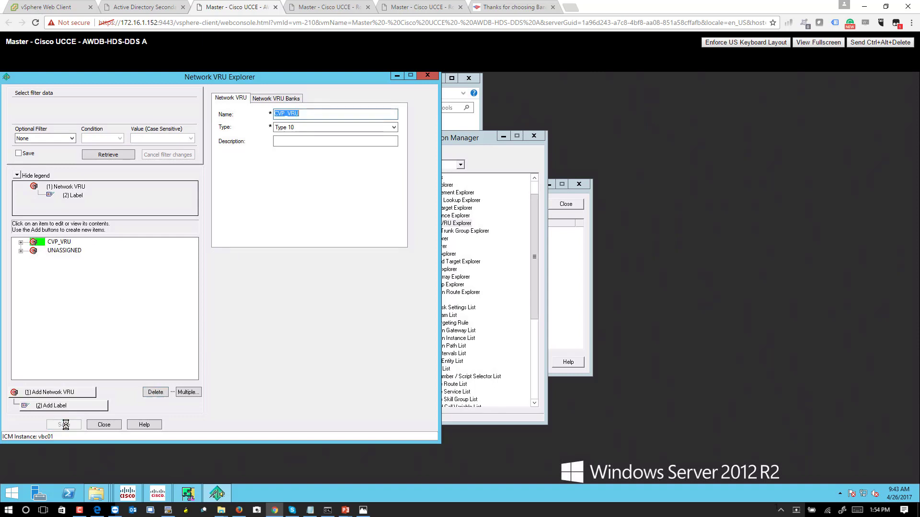
click(20, 242)
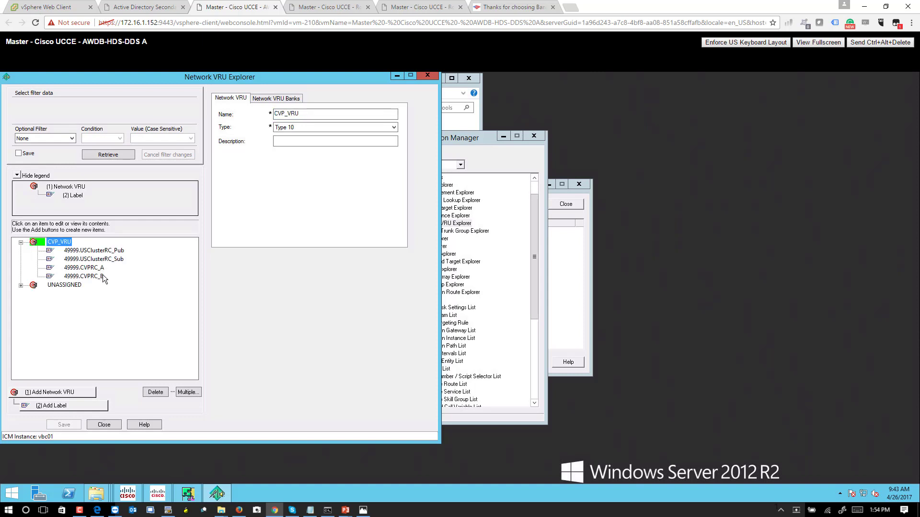
click(91, 268)
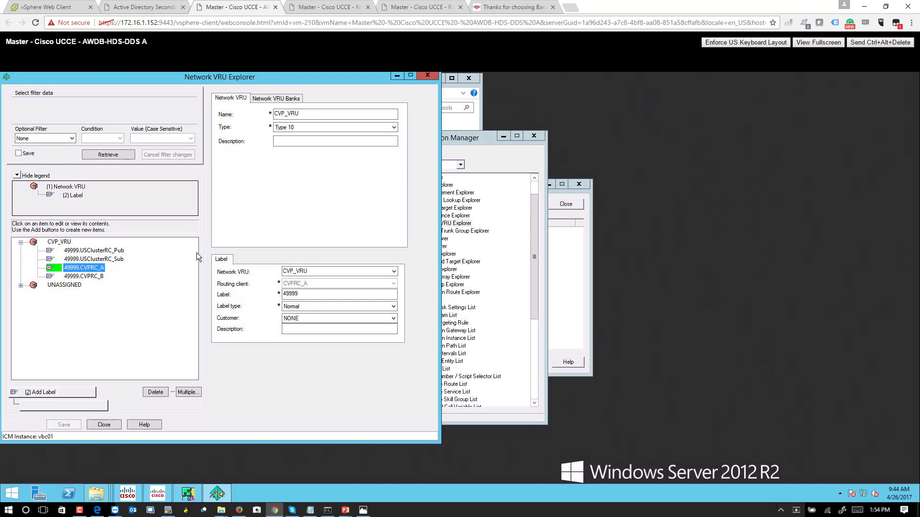
click(104, 424)
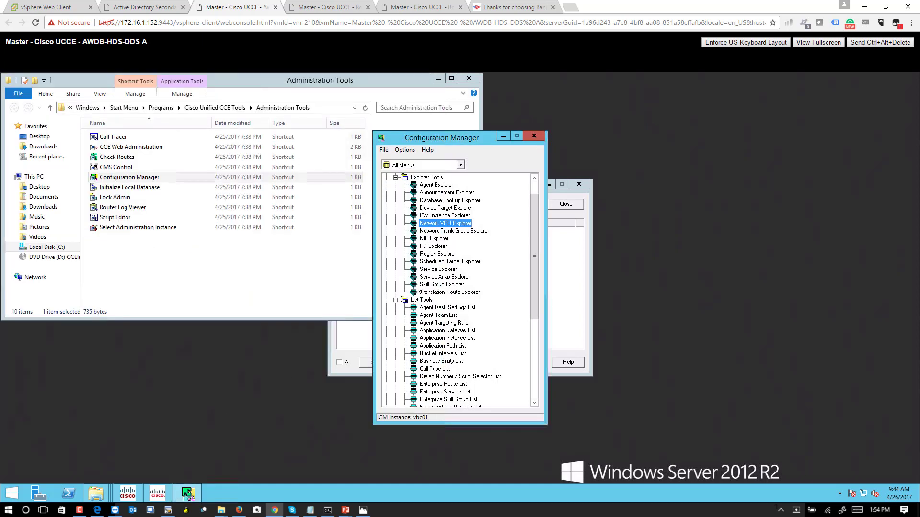
In PG Explorer, retrieve CVPPG and set CVPPG_A's network VRU to CVP_VRU.
click(434, 247)
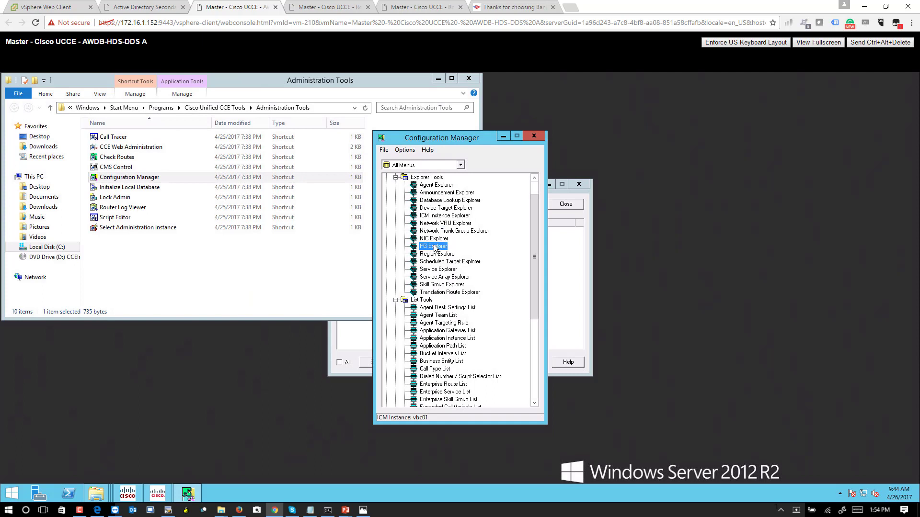
double_click(434, 247)
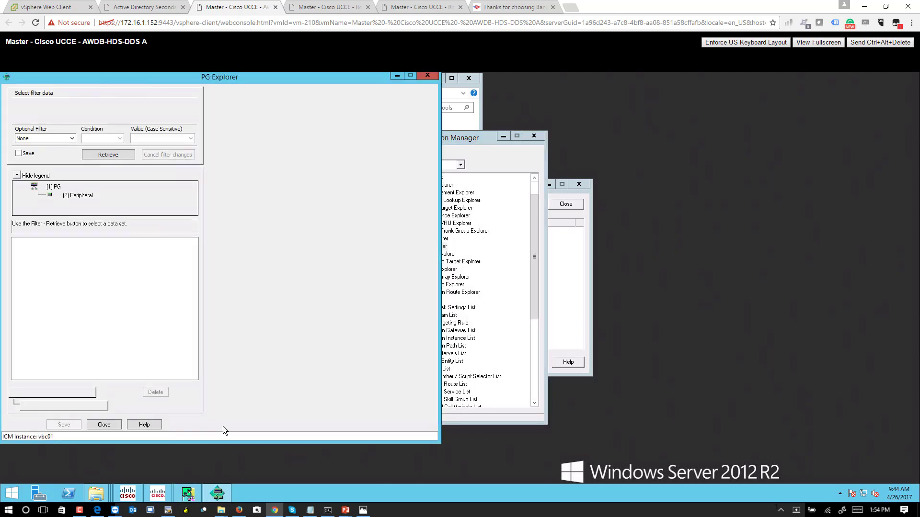
click(94, 151)
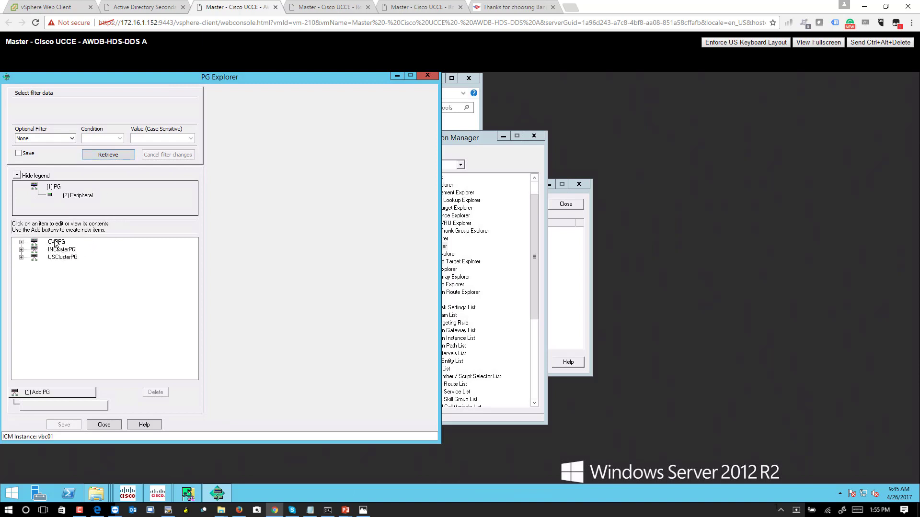
double_click(56, 242)
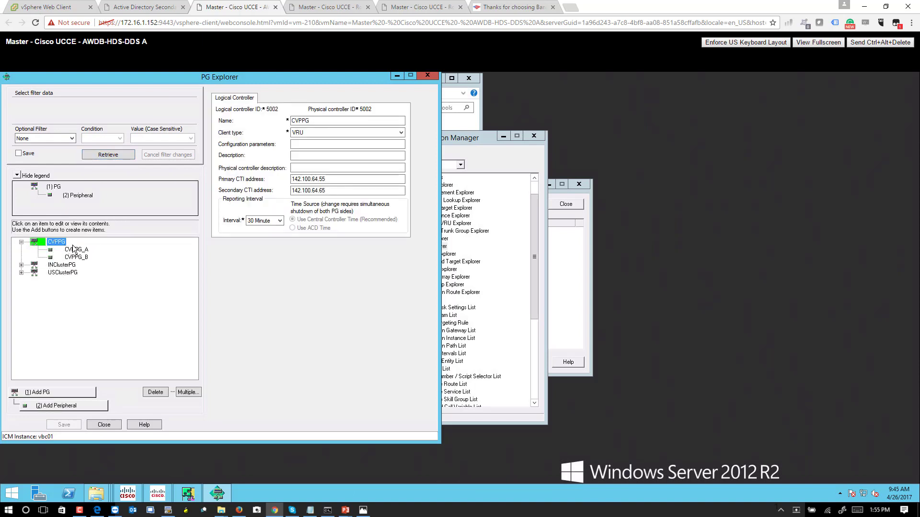
click(75, 250)
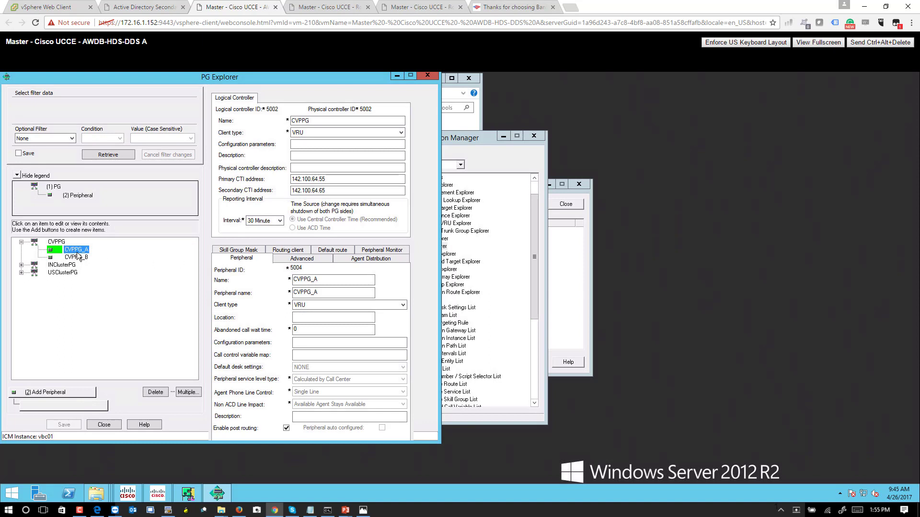
click(292, 260)
click(304, 302)
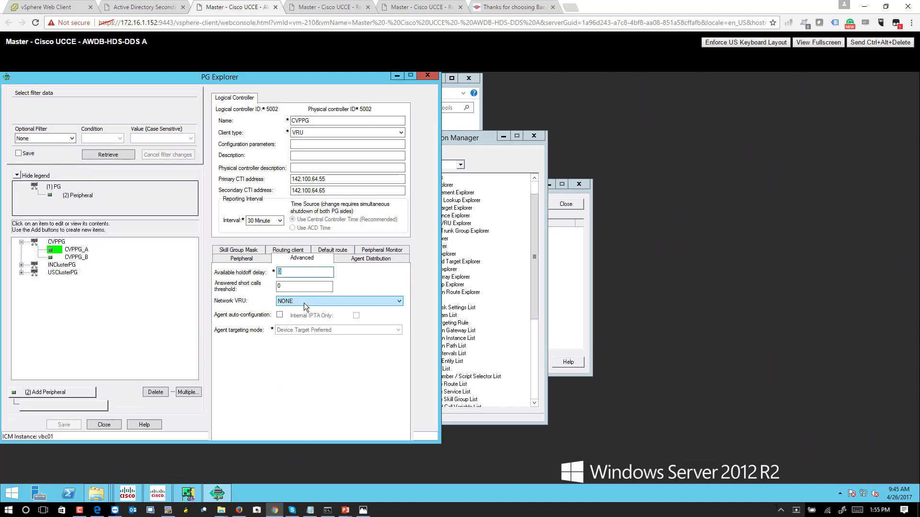
click(296, 309)
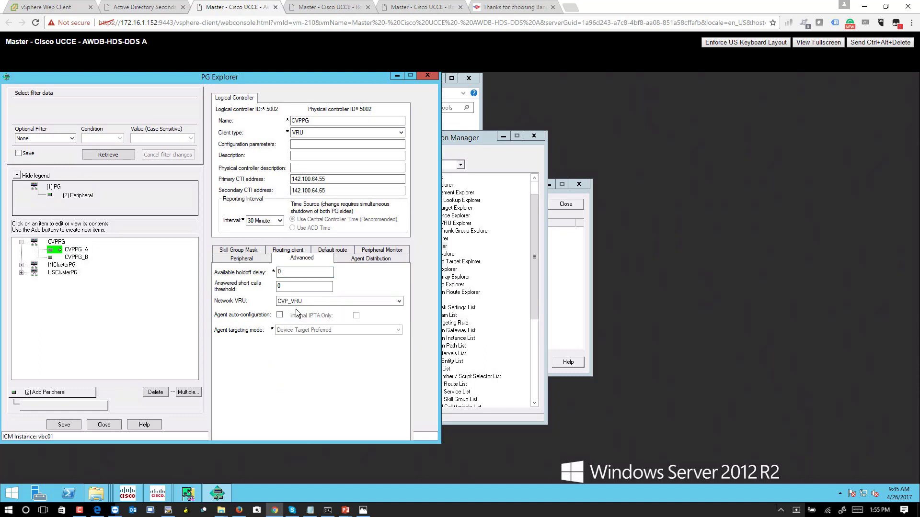
Set CVPPG_B's network VRU to CVP_VRU as well and save the changes.
click(80, 259)
click(304, 301)
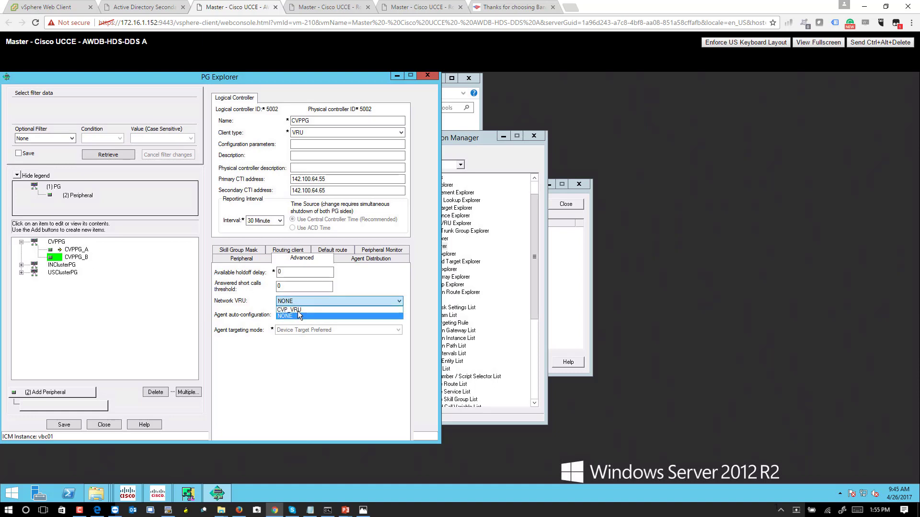
click(298, 310)
click(64, 425)
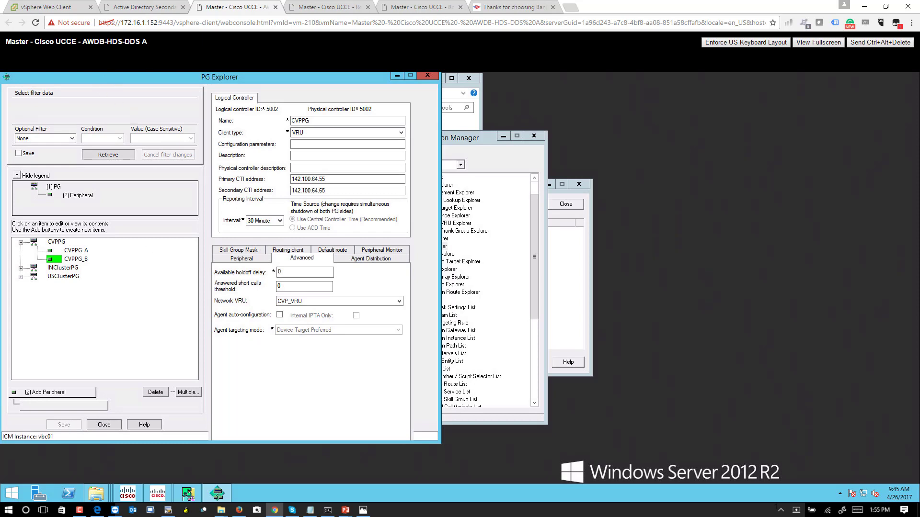
Review the CVPPG logical controller (ID 5002) and both peripherals, then close the PG editor.
drag(261, 81, 419, 85)
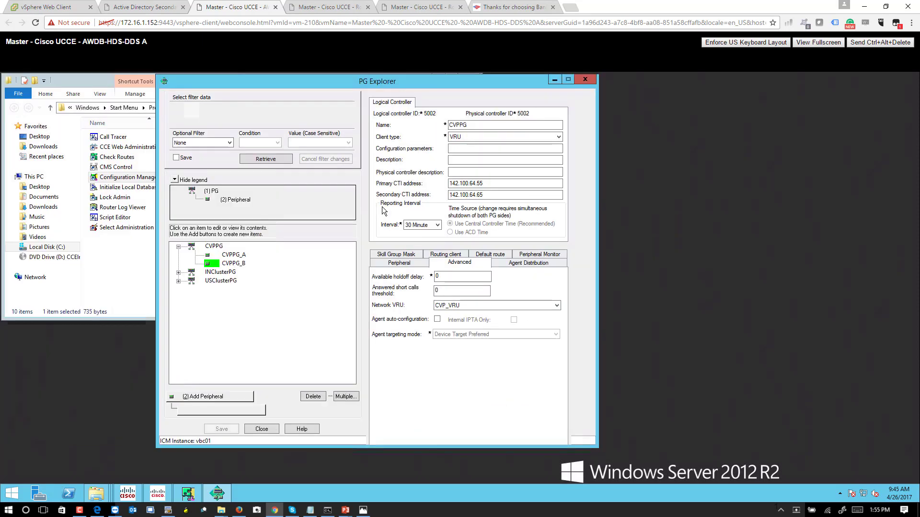
click(214, 246)
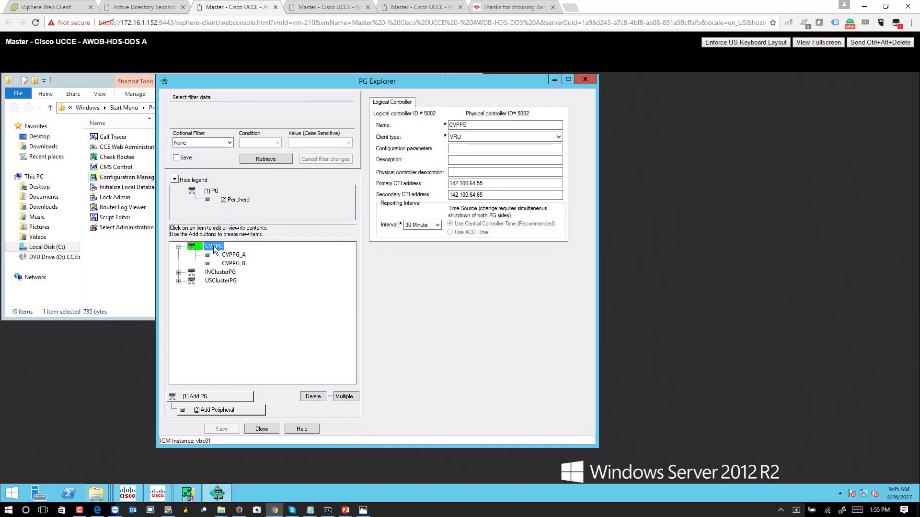
double_click(434, 114)
click(233, 255)
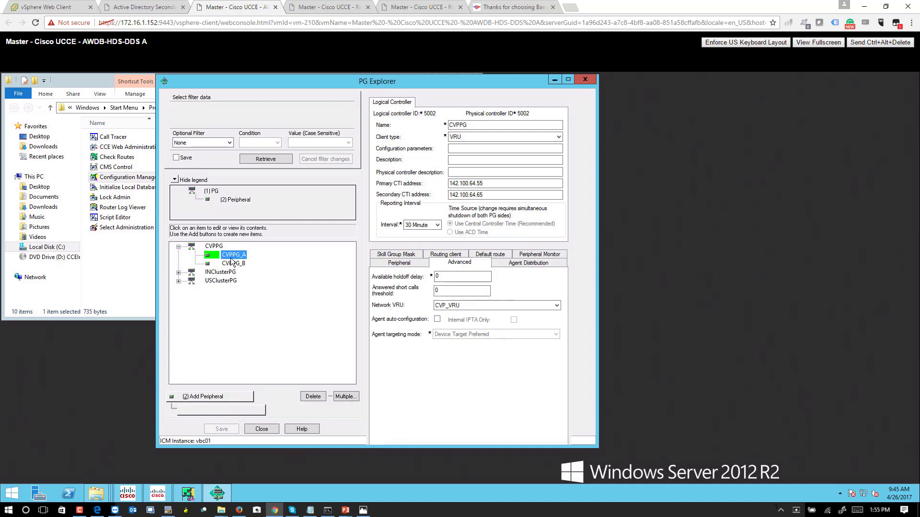
click(413, 255)
click(410, 256)
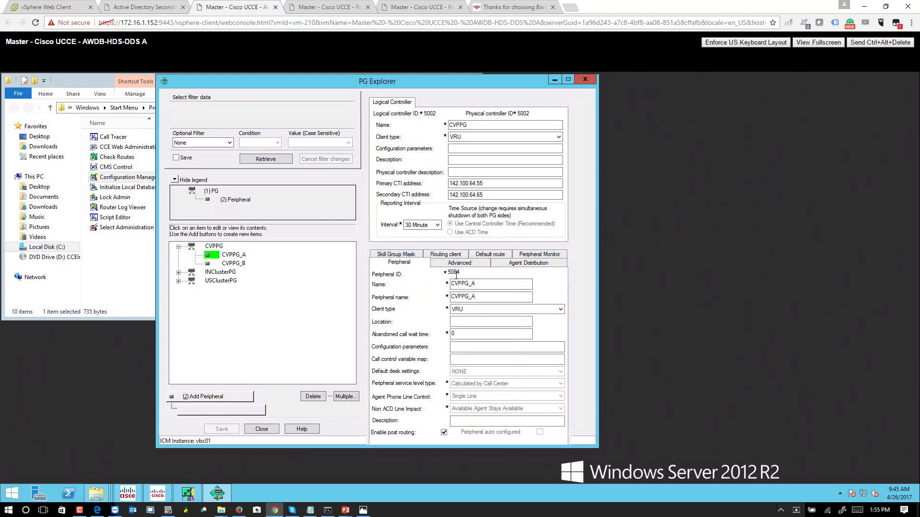
click(235, 265)
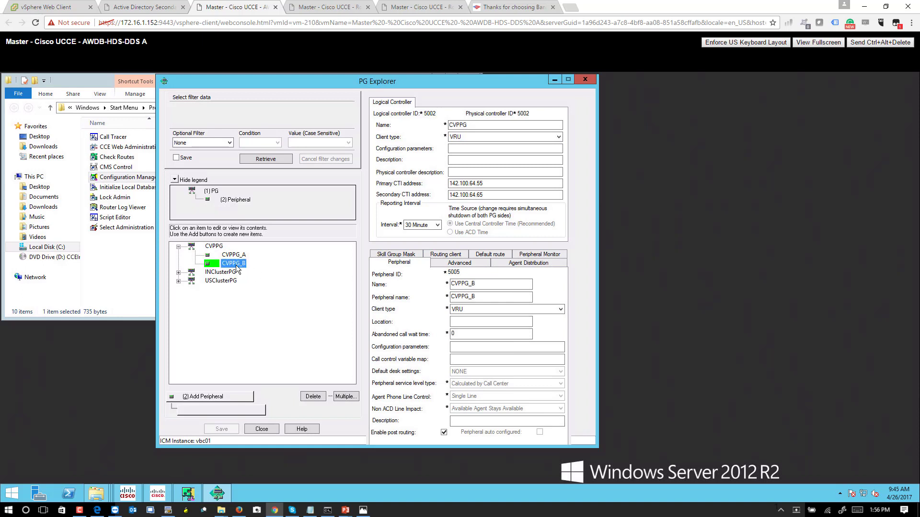
click(262, 429)
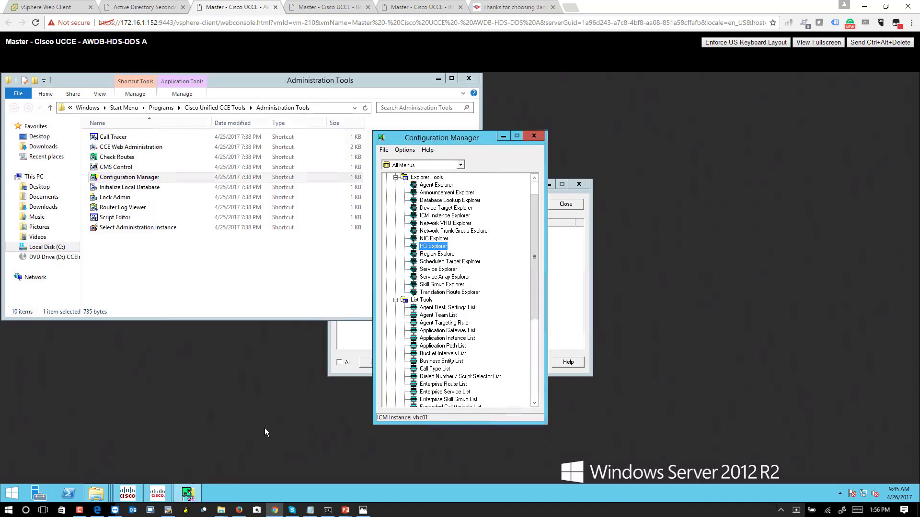
Return to the vSphere inventory and open the CVP Operation Console VM's web console.
click(441, 81)
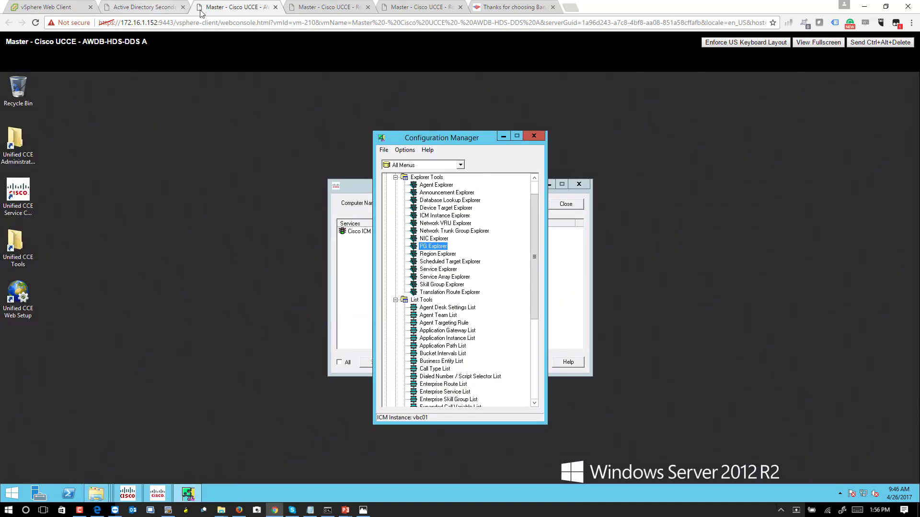
click(321, 11)
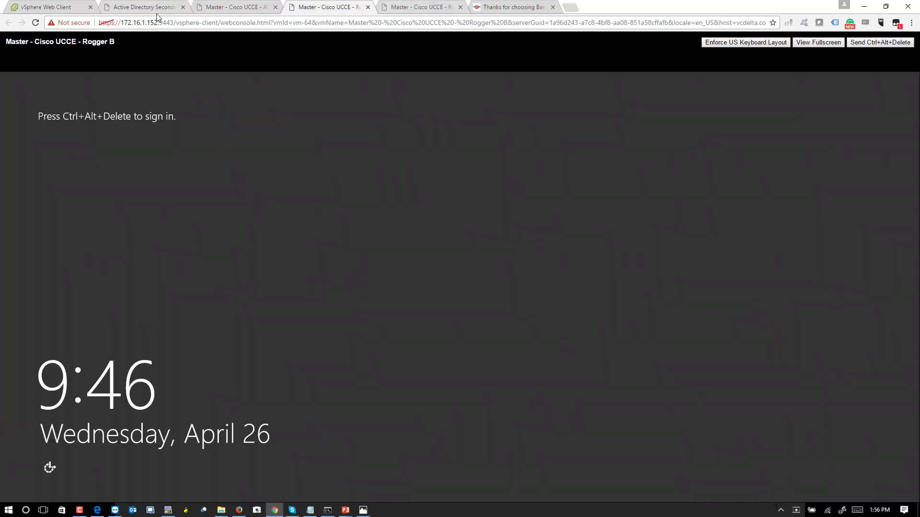
click(155, 14)
click(62, 7)
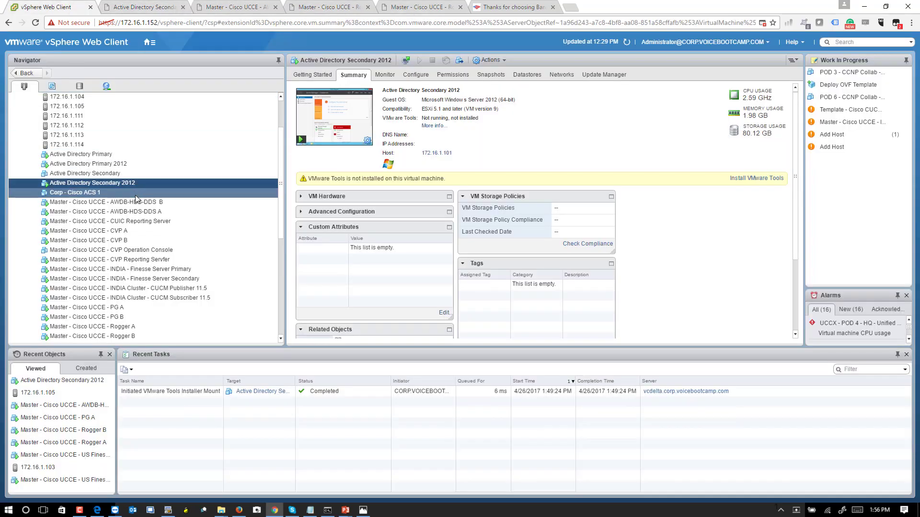
click(138, 309)
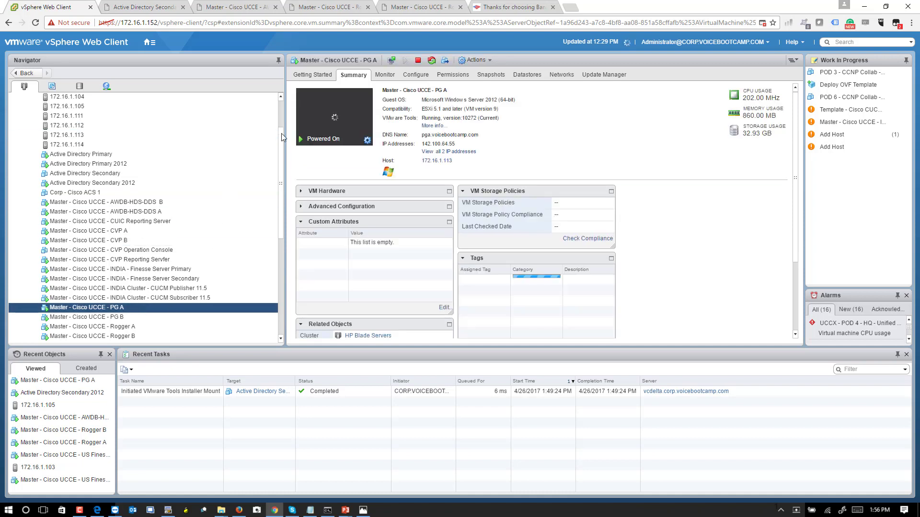
drag(280, 133, 281, 139)
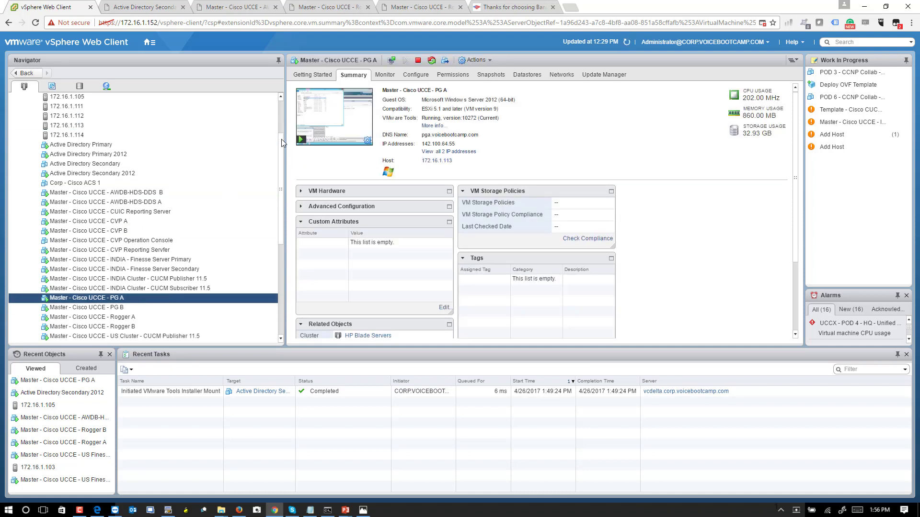
click(143, 240)
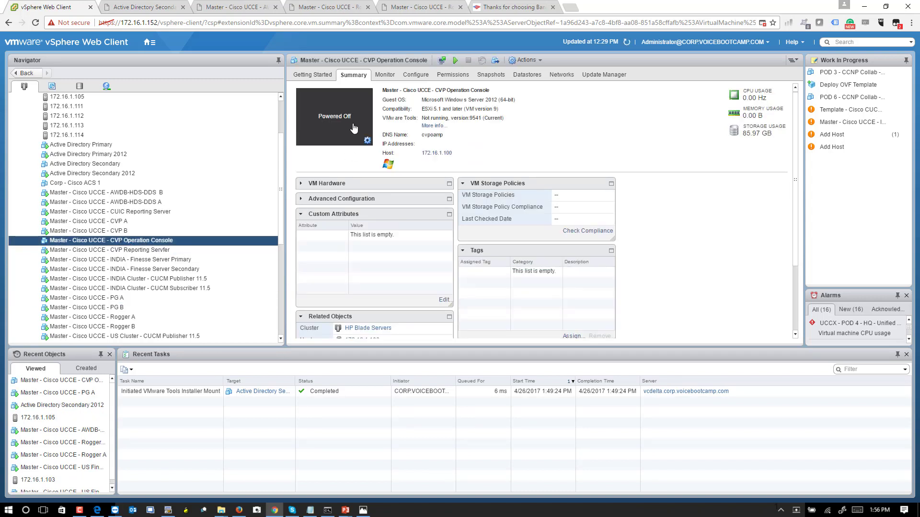
click(353, 129)
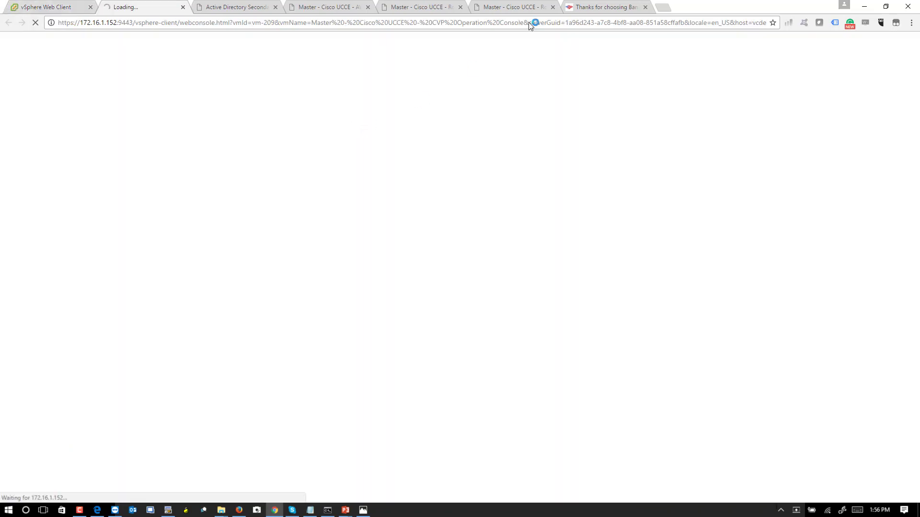
Back in vSphere Web Client, power on the CVP Operation Console virtual machine.
click(645, 6)
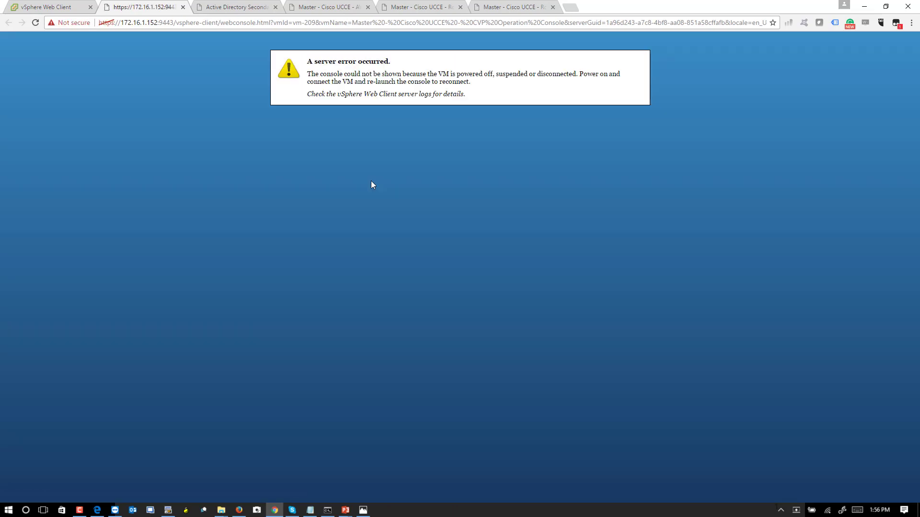
key(ctrl+shift+Tab)
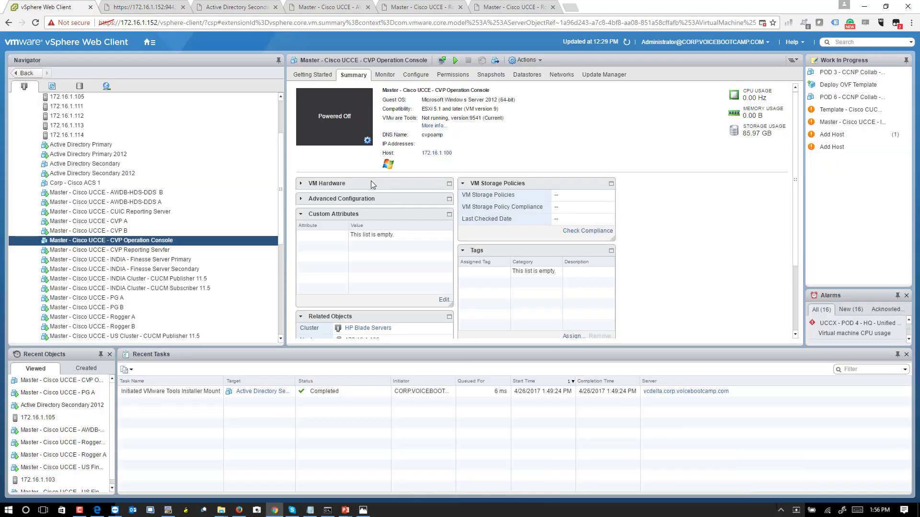
right_click(144, 240)
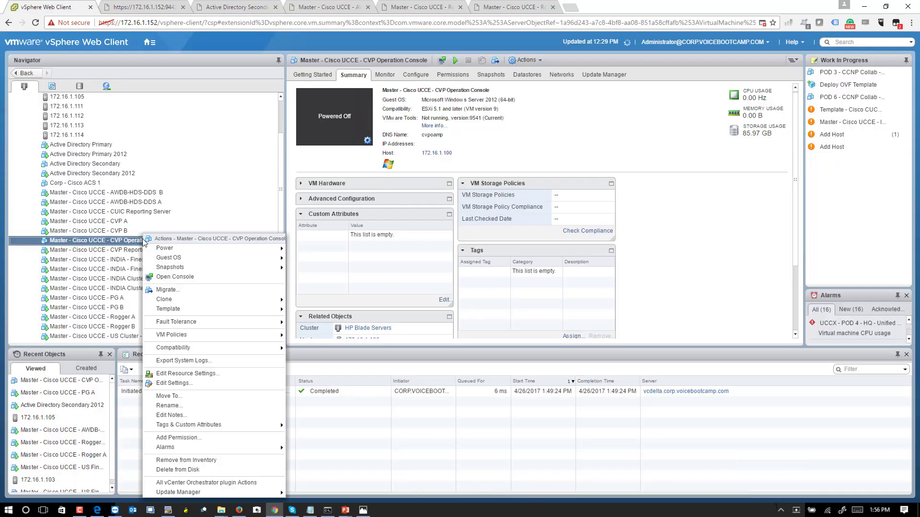
key(Escape)
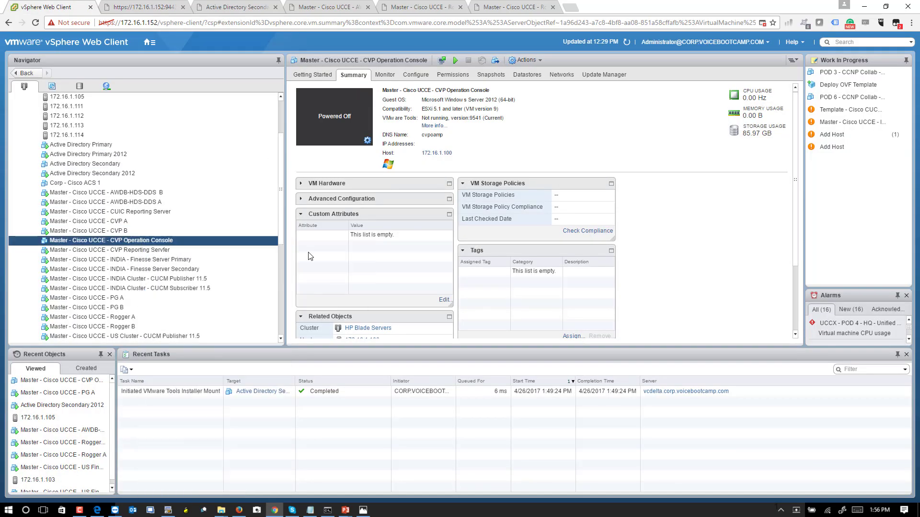
right_click(219, 240)
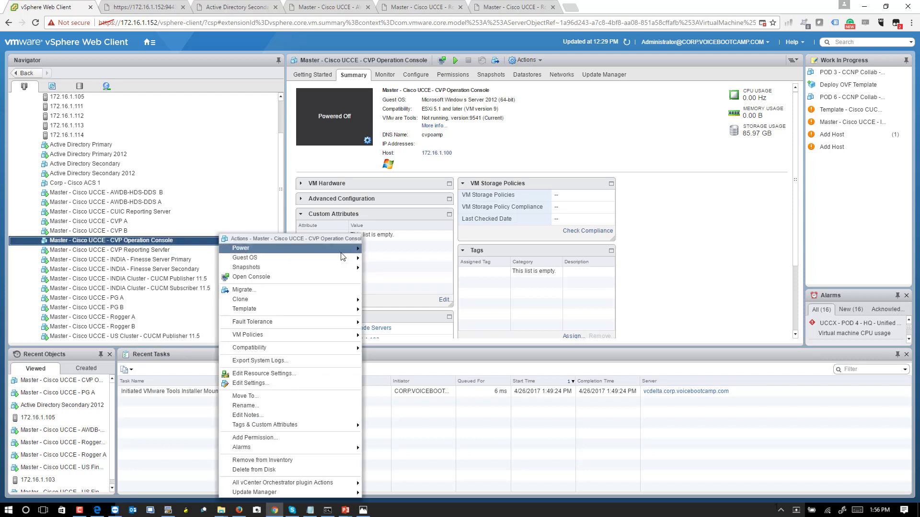
click(381, 252)
right_click(256, 240)
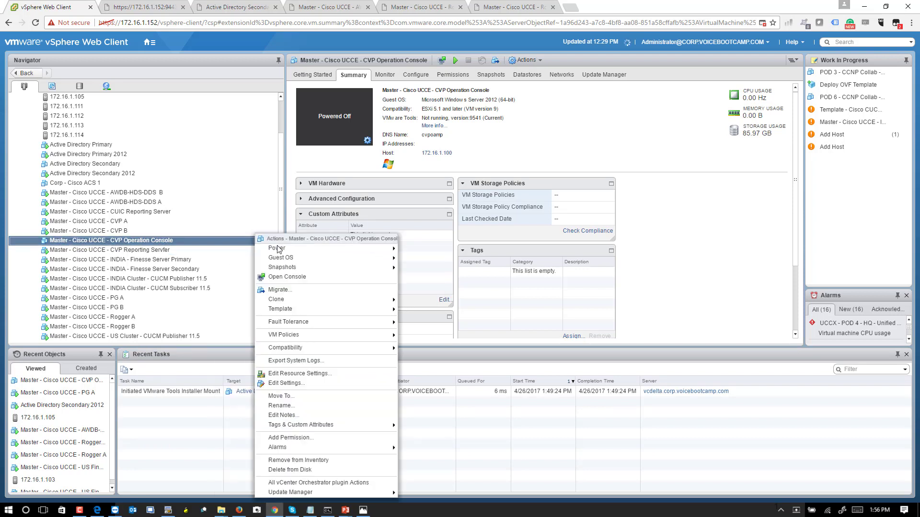
mouse_move(281, 250)
click(420, 250)
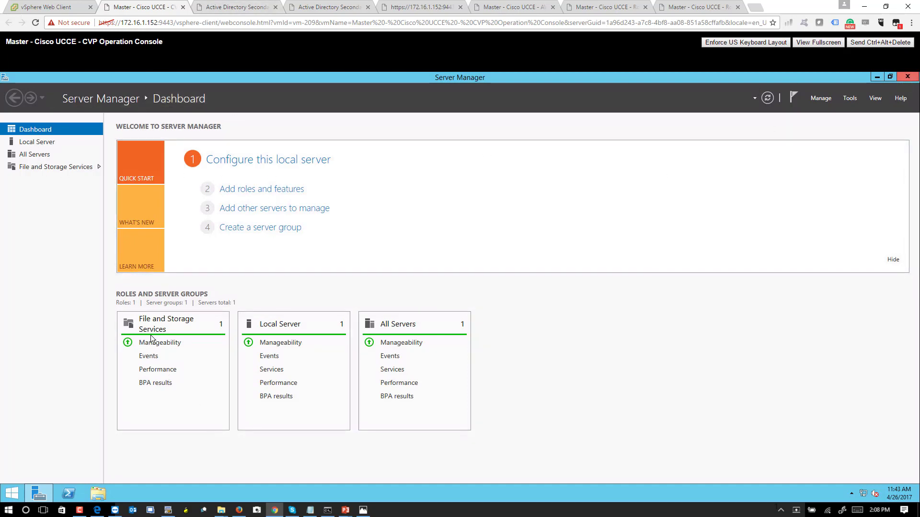
From the VM's Start screen Apps view, launch the Cisco Unified CVP Operations Console.
click(13, 494)
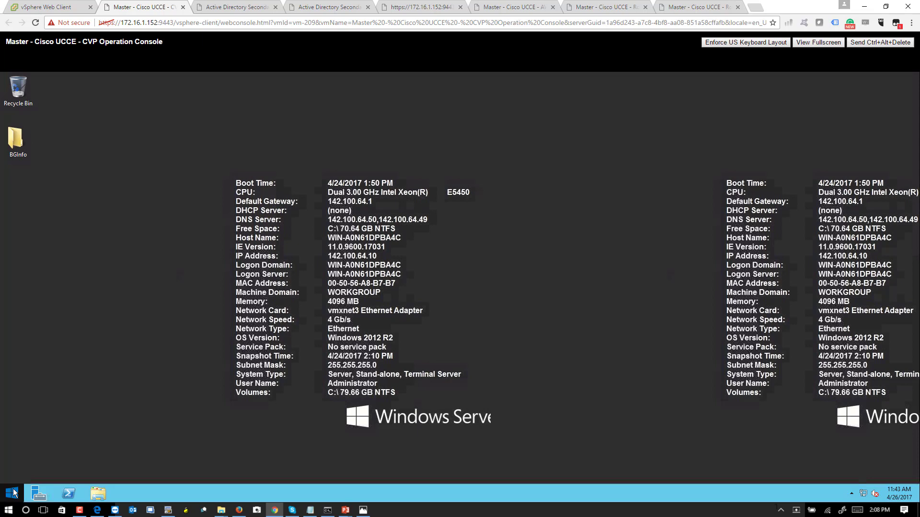
right_click(14, 492)
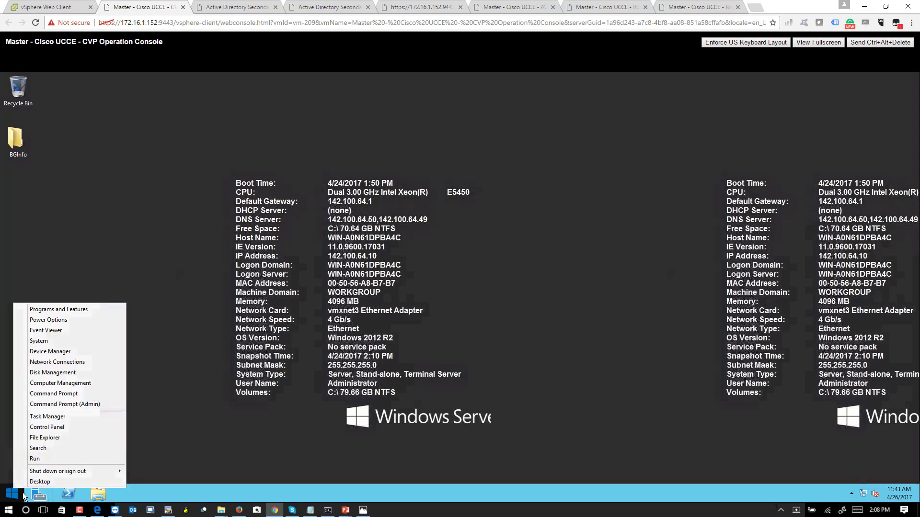
click(23, 495)
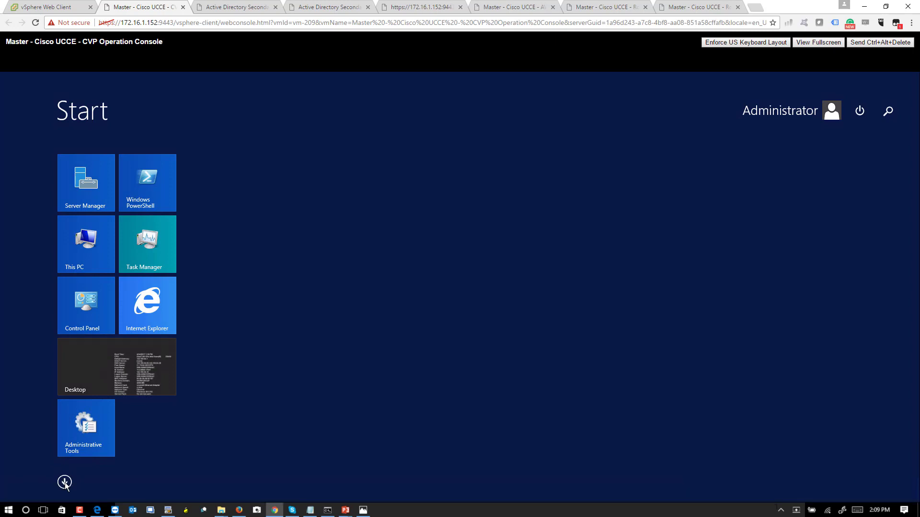
click(64, 482)
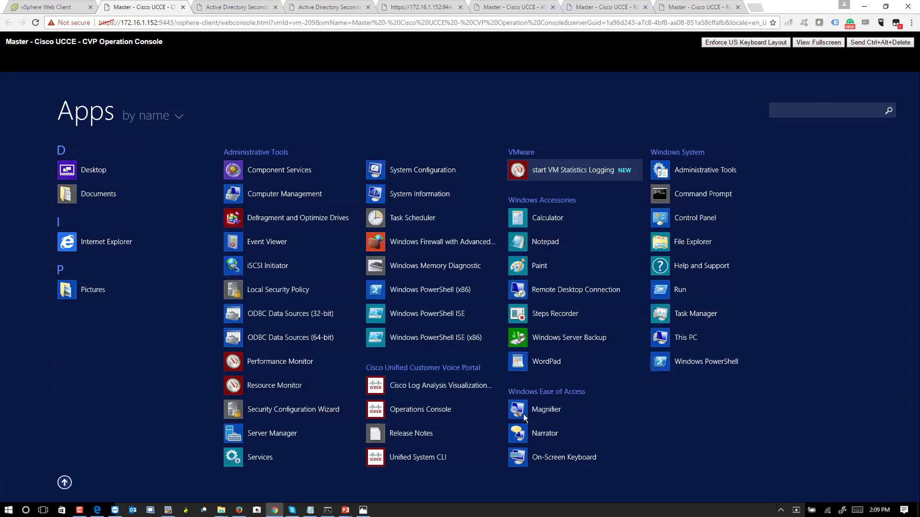
click(412, 410)
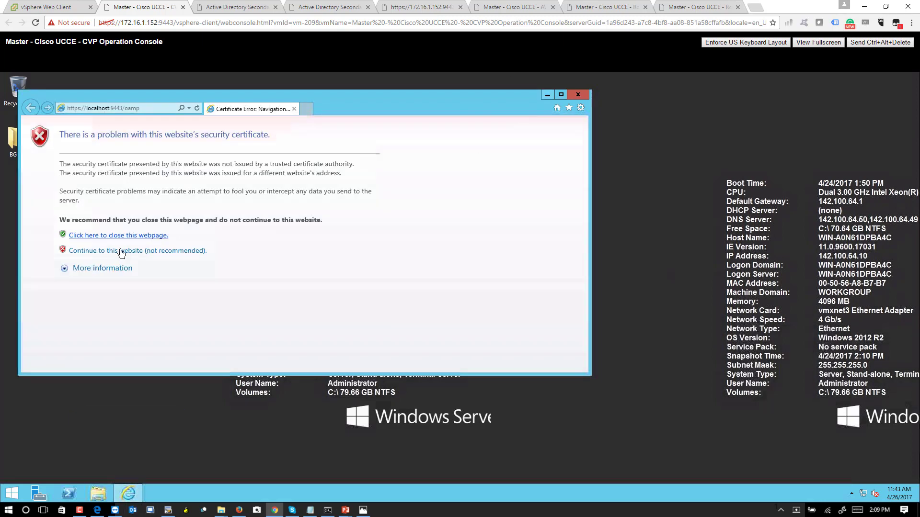
Continue past the certificate warning and maximize the browser on the VM.
click(124, 251)
click(562, 96)
mouse_move(81, 516)
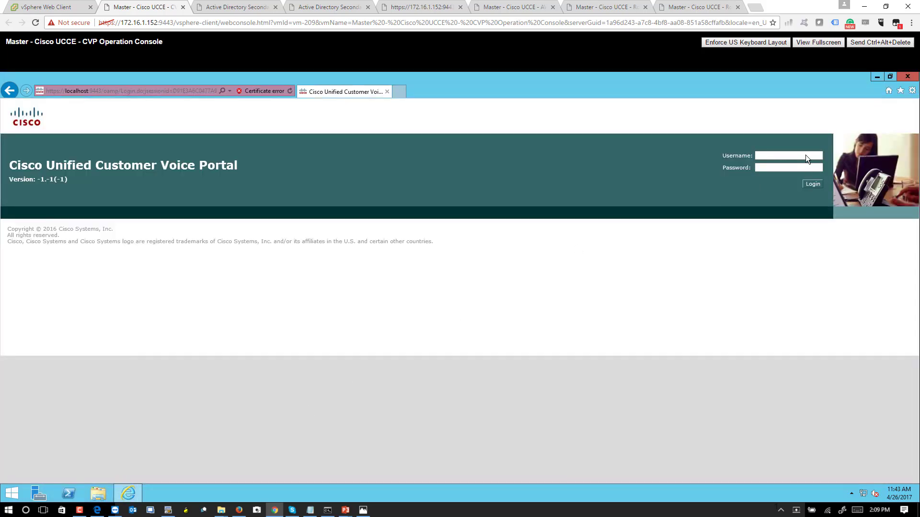
Sign in as administrator and go to Device Management > Unified CVP Call Server.
click(783, 156)
text(administrator)
key(Tab)
key(Return)
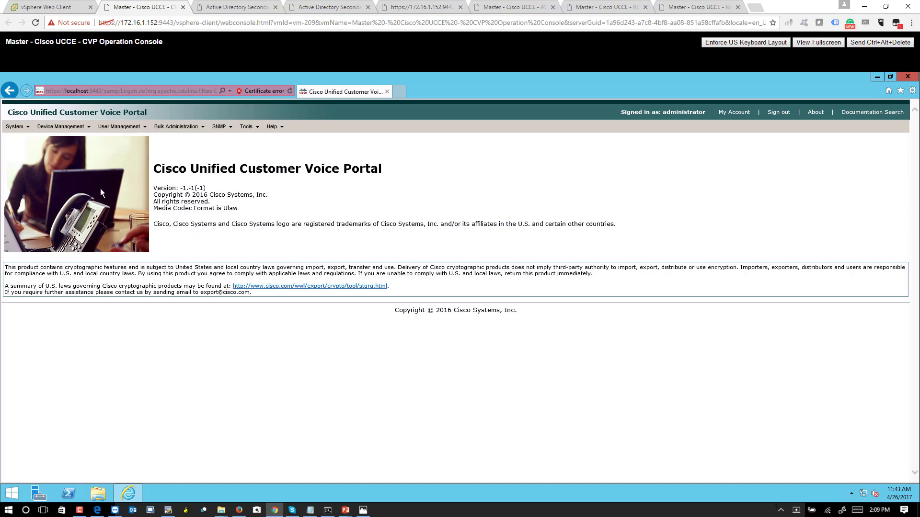
click(84, 128)
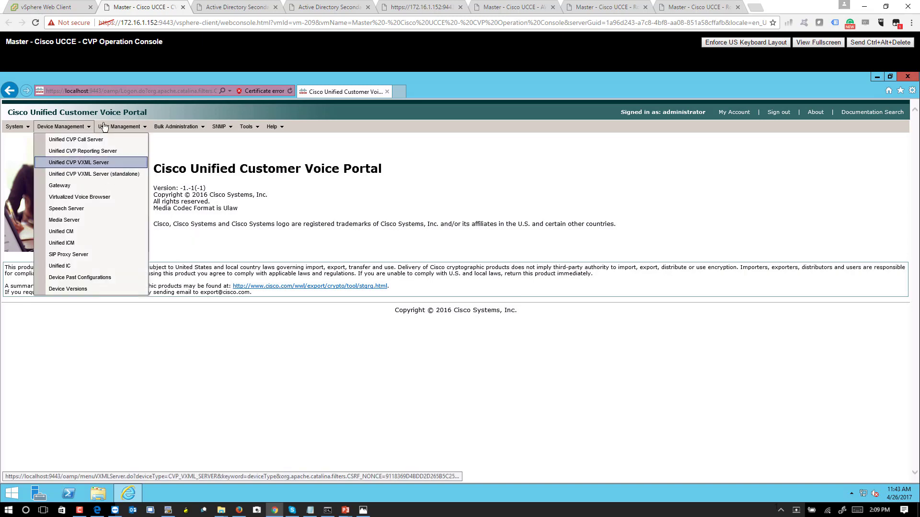
click(90, 140)
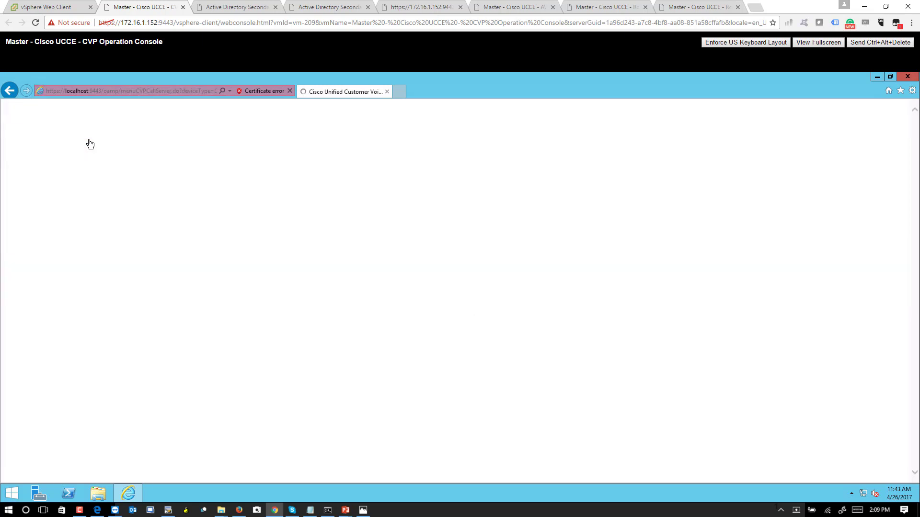
Add a new call server with IP 142.100.64.52, hostname cvpa and maximum DNIS length 5.
click(32, 168)
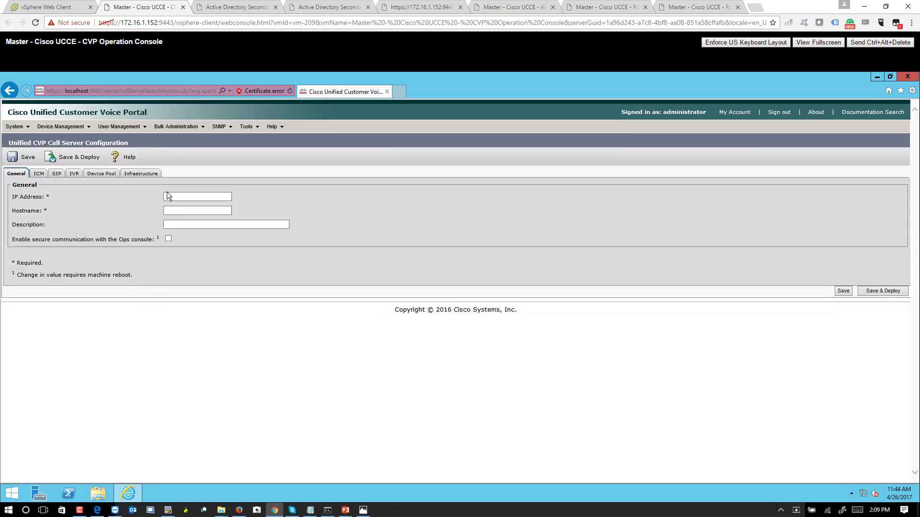
click(171, 195)
text(142.100.64.52)
key(Tab)
text(cvpa)
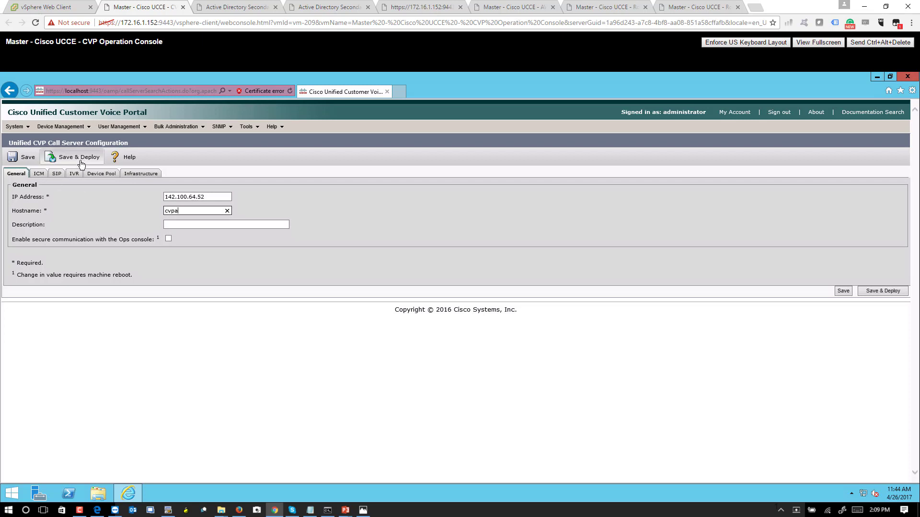
click(39, 175)
double_click(298, 210)
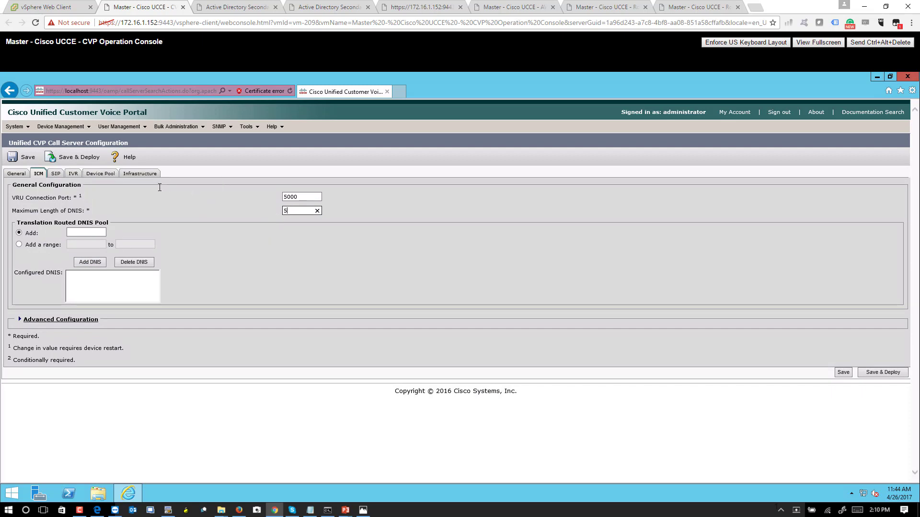
click(81, 214)
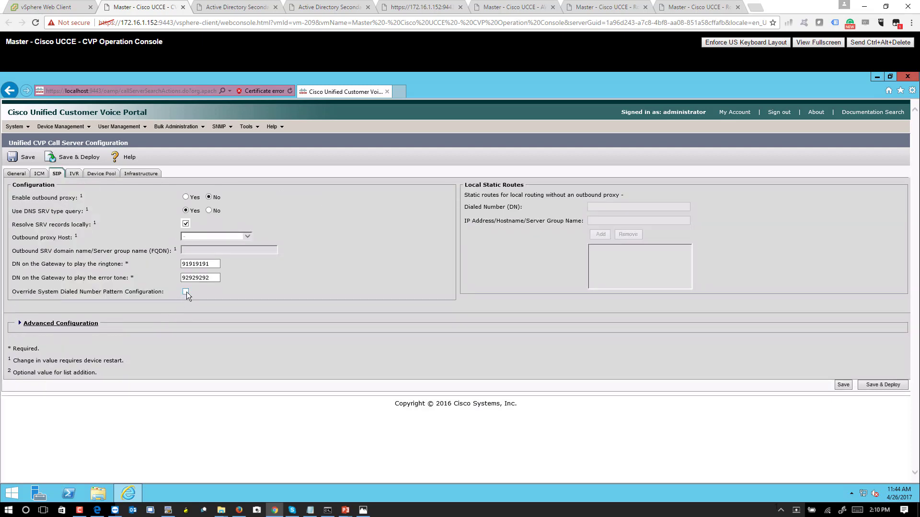
Enable overriding the system dialed number pattern and add static route 4999> to 142.11.64.100.
click(185, 292)
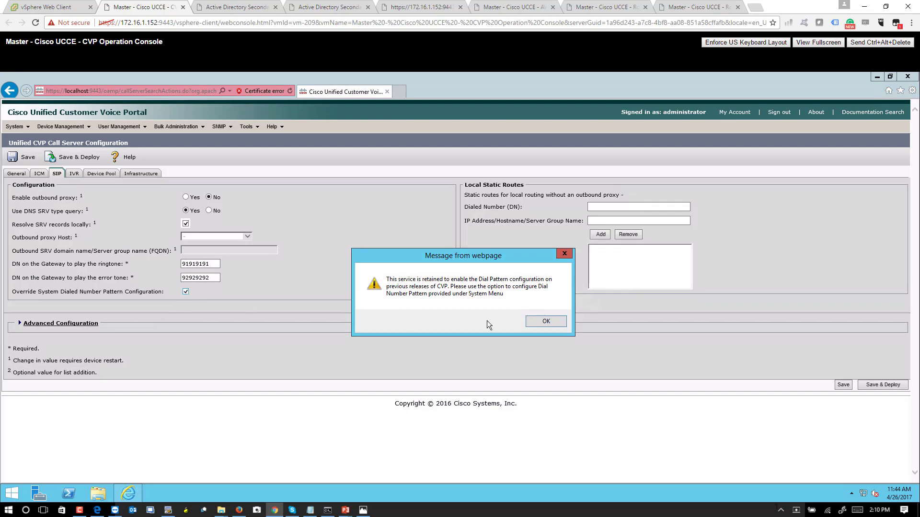
click(553, 322)
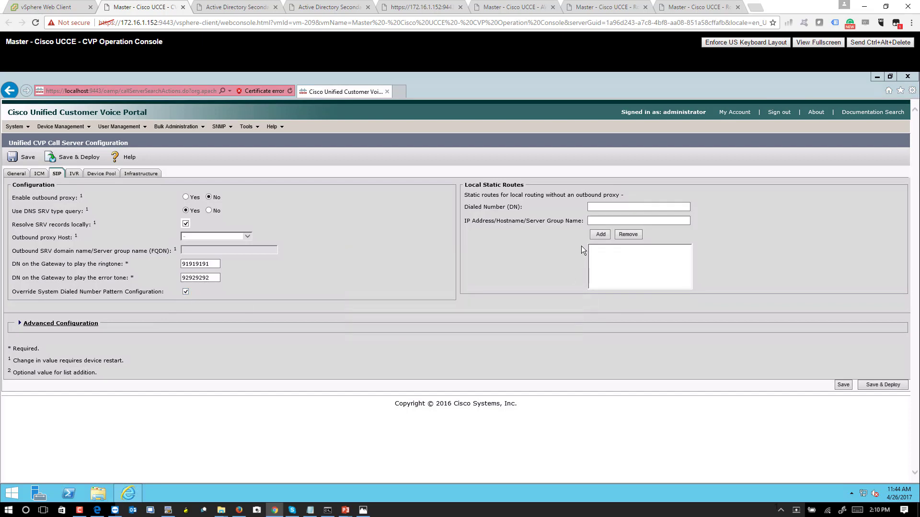
click(602, 209)
text(4999>)
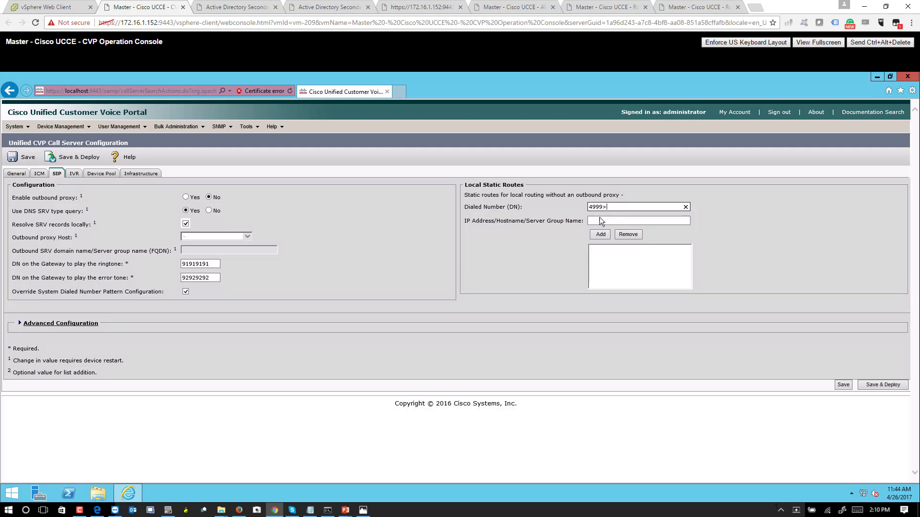
click(599, 221)
text(142.100.)
key(BackSpace)
key(BackSpace)
key(BackSpace)
key(BackSpace)
text(1.64)
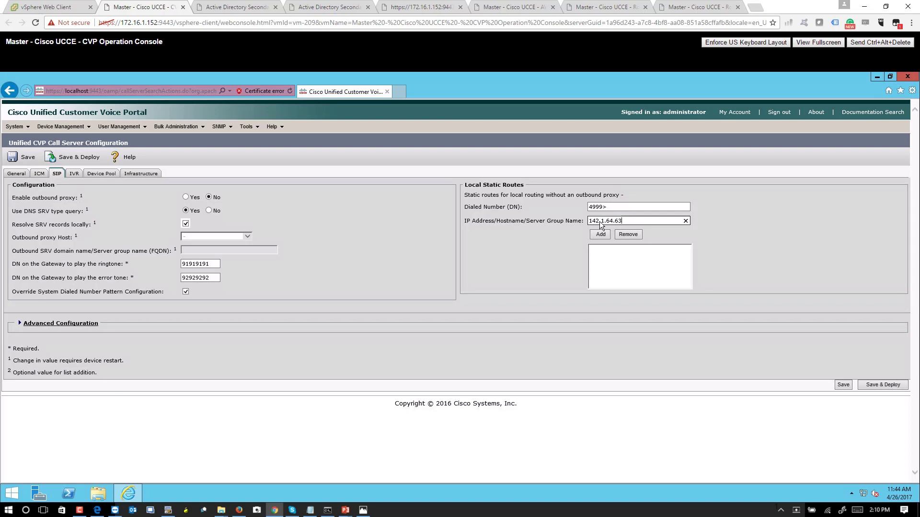
click(605, 222)
text(1)
key(BackSpace)
key(BackSpace)
text(100)
click(602, 234)
Add static route 3> to 157.26.1.11 and begin a 4> dialed number entry.
drag(603, 206, 568, 207)
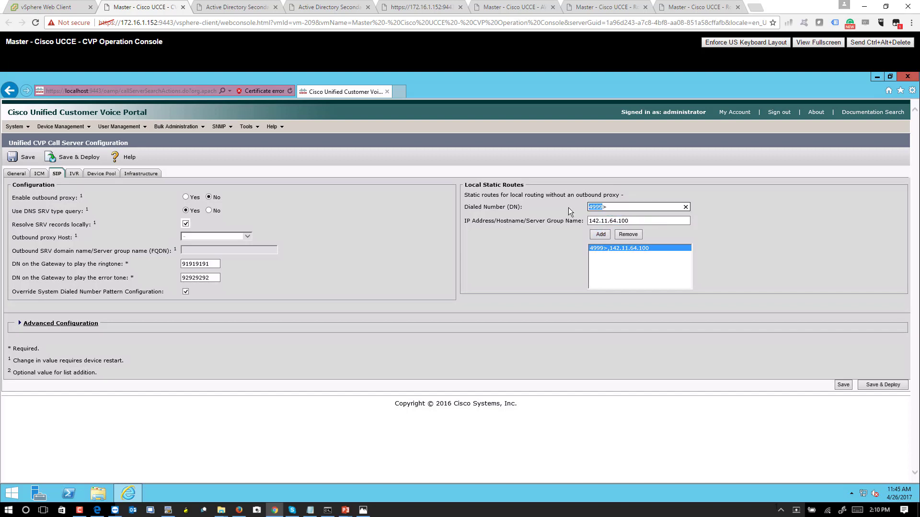
text(3>)
drag(637, 221, 562, 221)
text(157.)
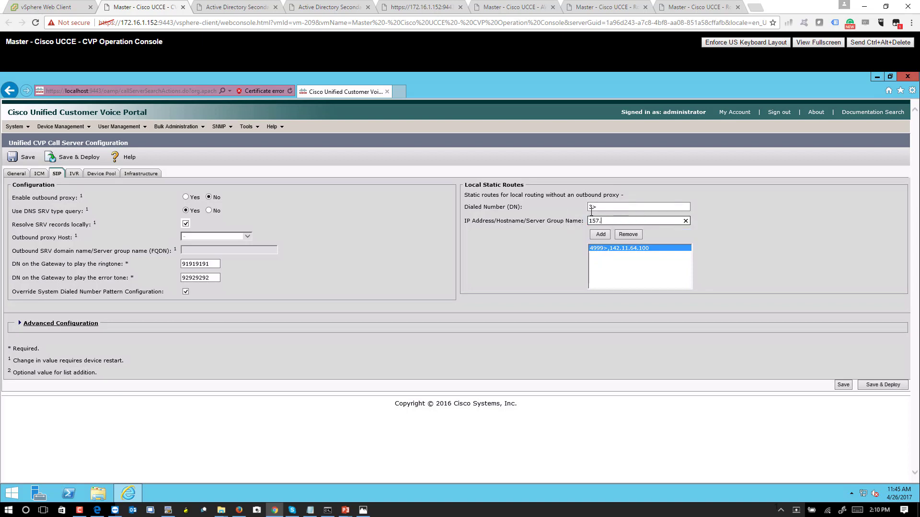
text(26.1.11)
click(601, 234)
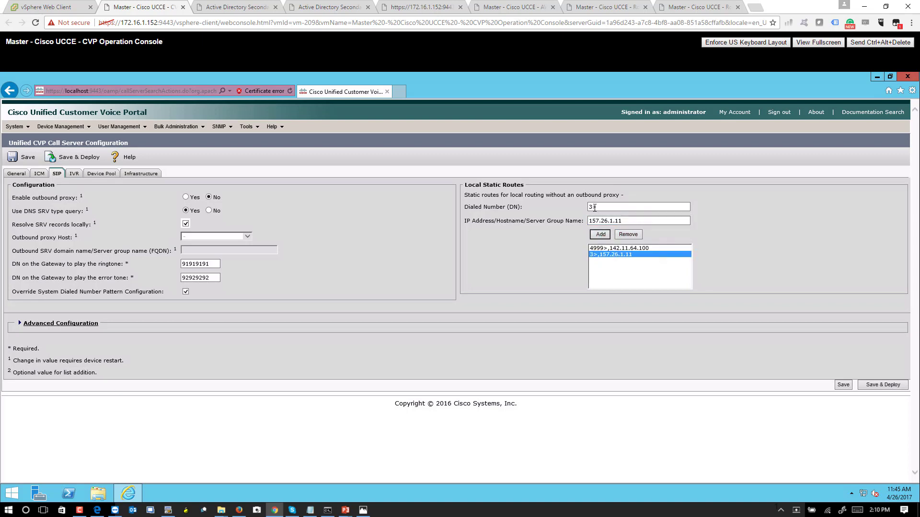
drag(594, 206, 587, 208)
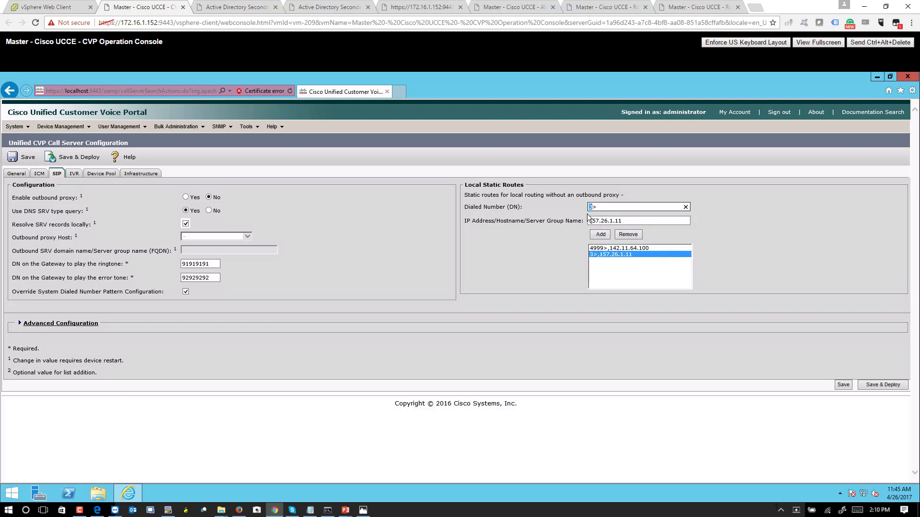
text(4)
click(601, 223)
Add static routes 4> to 142.100.64.21 and 4> to 142.100.64.22.
key(ctrl+a)
text(142.100)
text(.64)
text(.22)
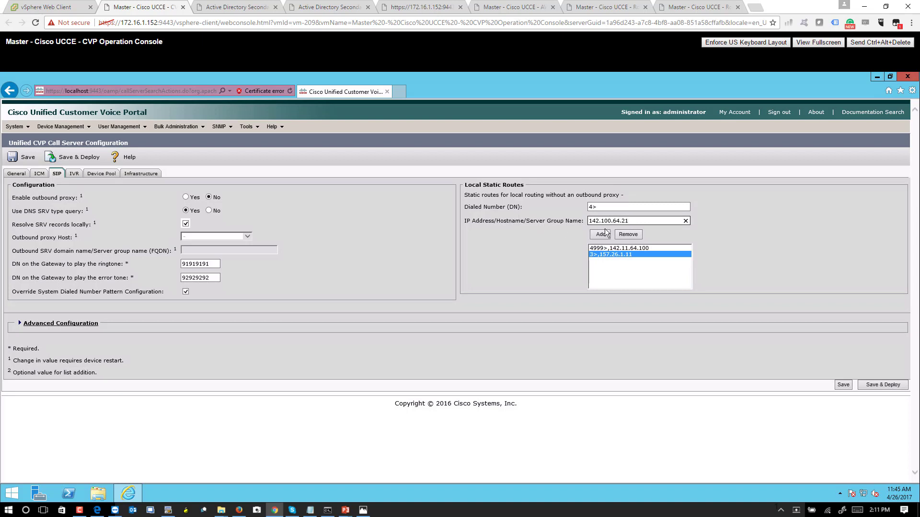
click(600, 236)
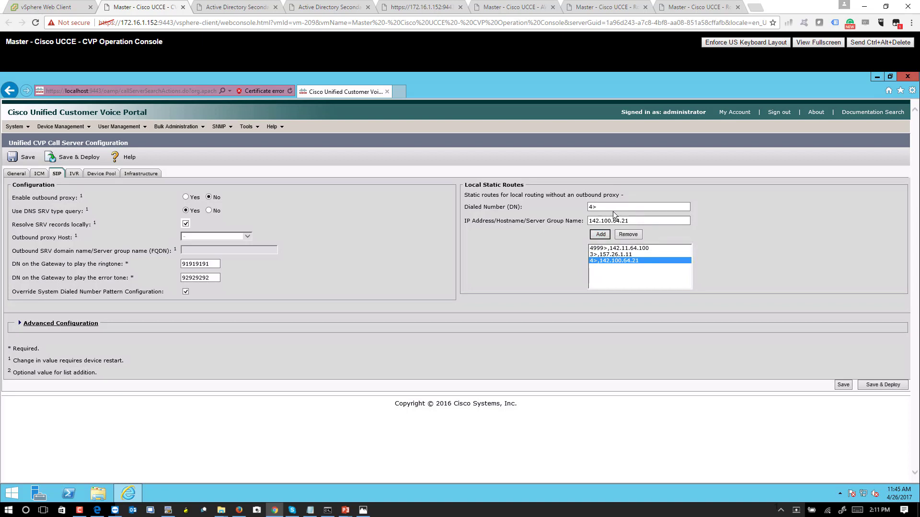
click(633, 221)
key(BackSpace)
text(2)
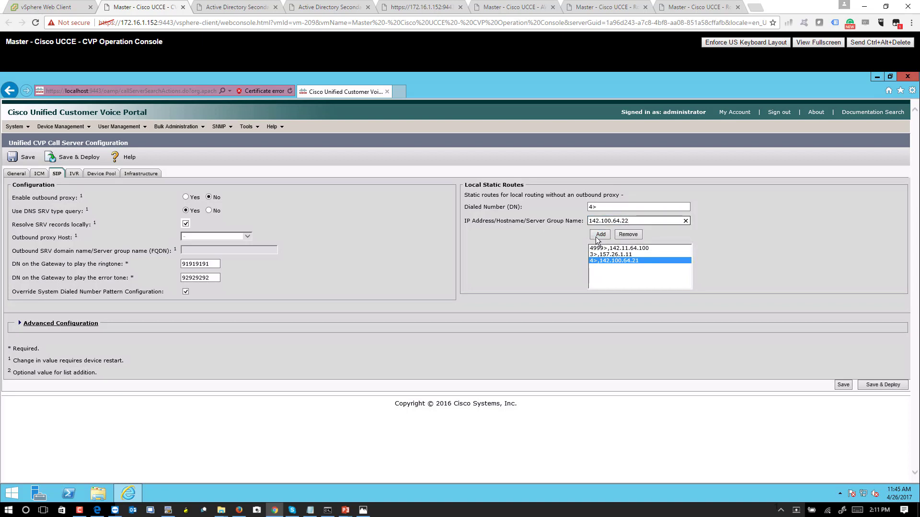
click(599, 236)
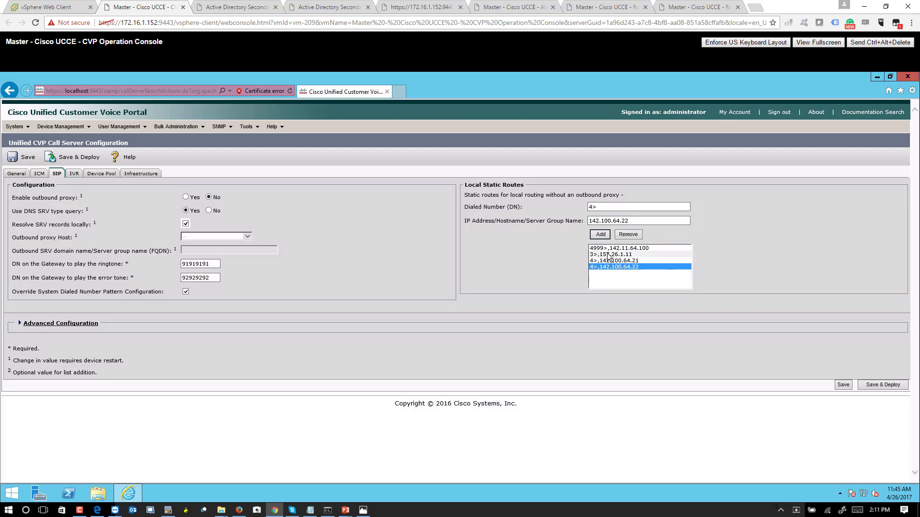
Add static route 3> to 157.26.1.12, moving the mistyped address into the destination field.
key(shift+Tab)
key(shift+Tab)
text(3)
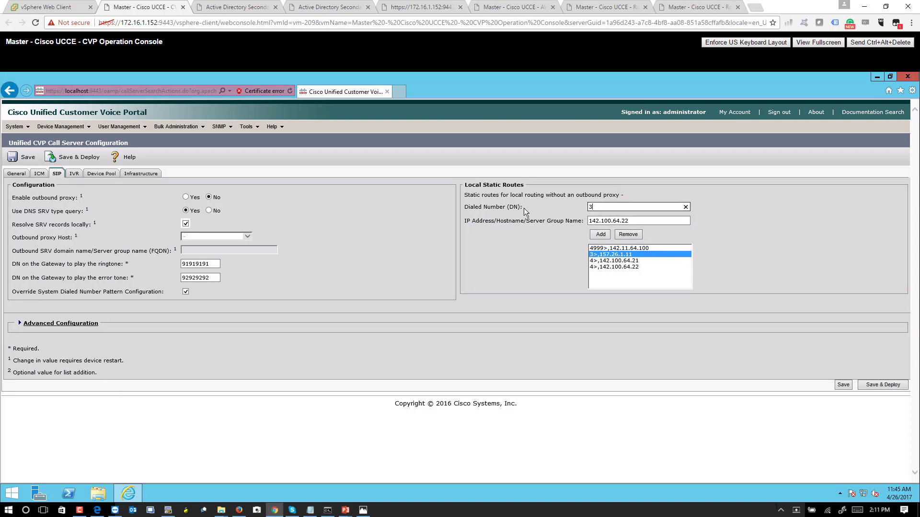
text(>142.100.64)
key(BackSpace)
key(BackSpace)
key(BackSpace)
key(BackSpace)
key(BackSpace)
key(BackSpace)
key(BackSpace)
text(57.26.1.12)
drag(597, 209, 727, 211)
key(ctrl+x)
triple_click(638, 220)
key(ctrl+v)
click(602, 238)
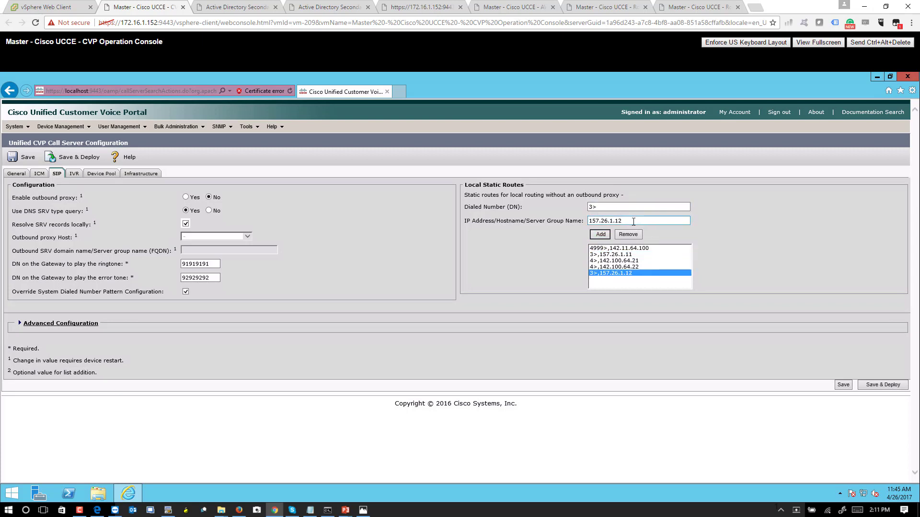
Remove the duplicate 3> route to 157.26.1.12 and review the route list.
click(601, 254)
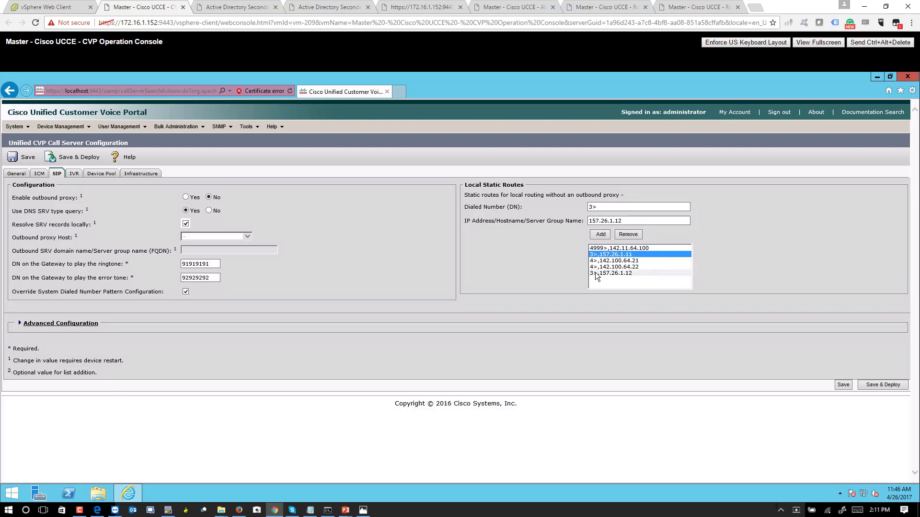
click(622, 275)
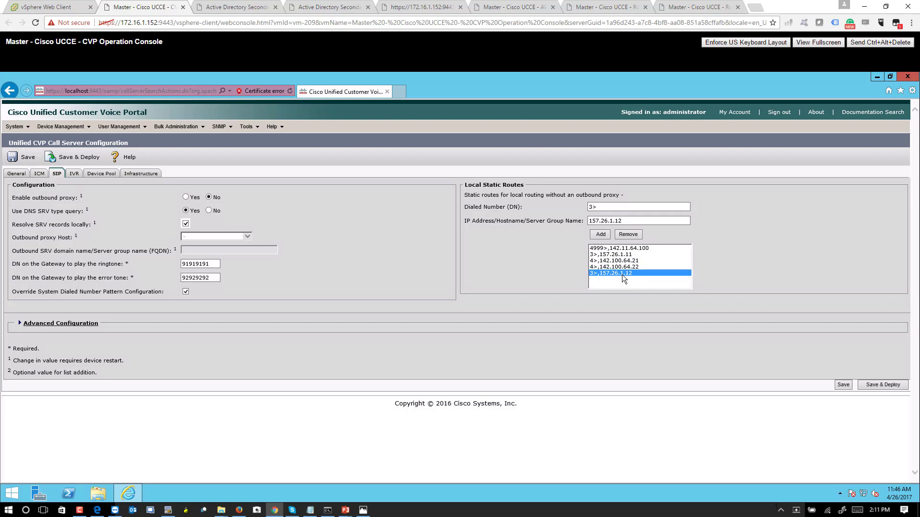
click(627, 255)
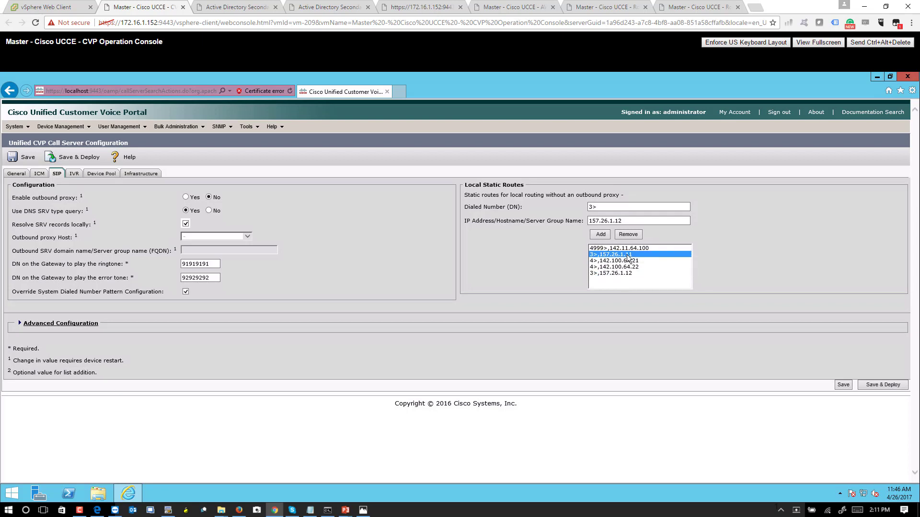
click(604, 234)
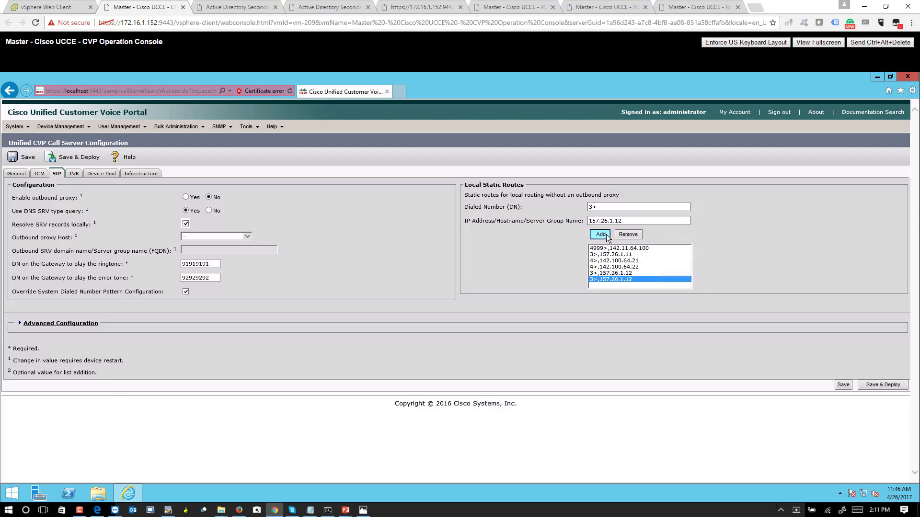
click(636, 235)
click(606, 260)
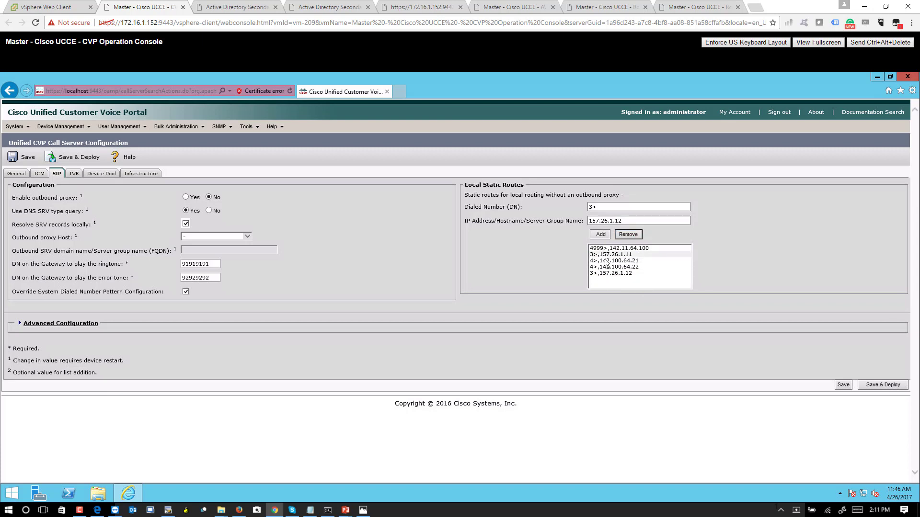
click(605, 260)
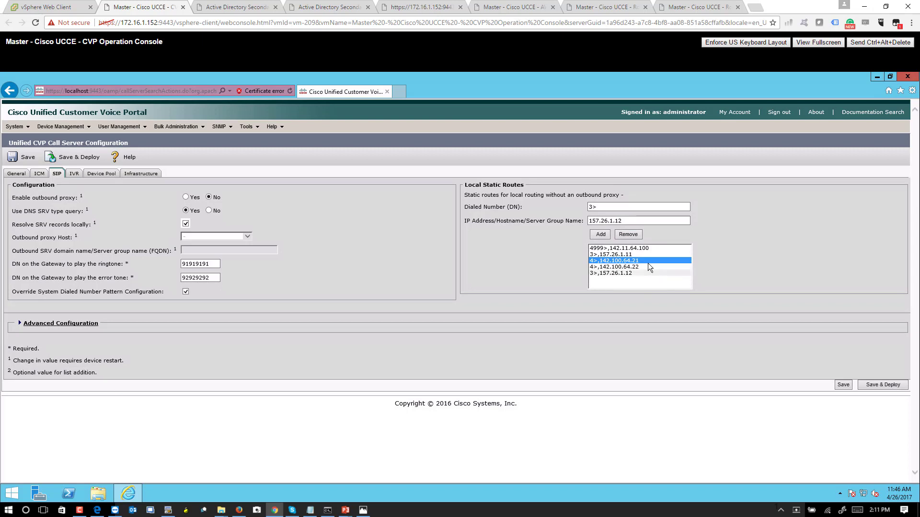
click(602, 248)
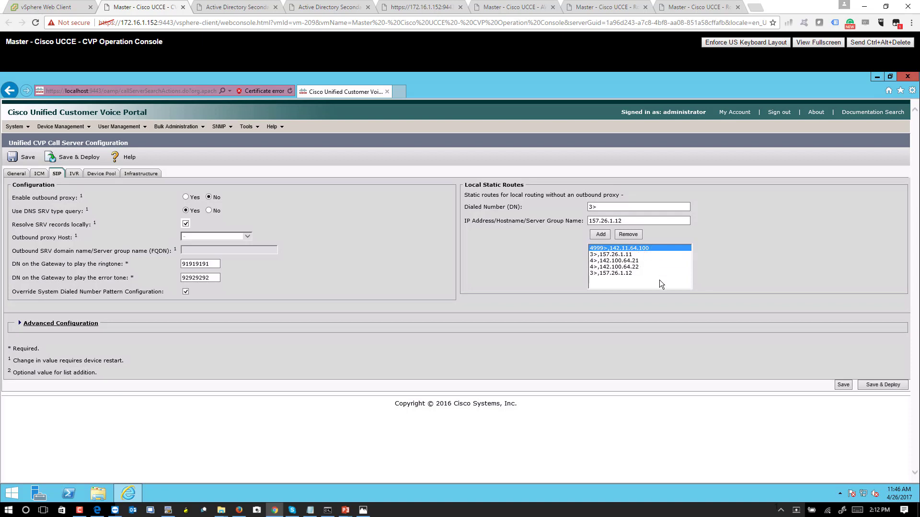
Add static routes 91> and 92>, both pointing to 142.11.64.100.
click(601, 208)
drag(602, 207, 587, 206)
text(91>)
key(BackSpace)
key(BackSpace)
text(1)
text(>)
drag(625, 223, 575, 221)
text(142.100.64)
key(BackSpace)
key(BackSpace)
key(BackSpace)
key(BackSpace)
key(BackSpace)
text(1.64.100)
click(606, 235)
click(597, 208)
key(BackSpace)
text(2)
click(605, 236)
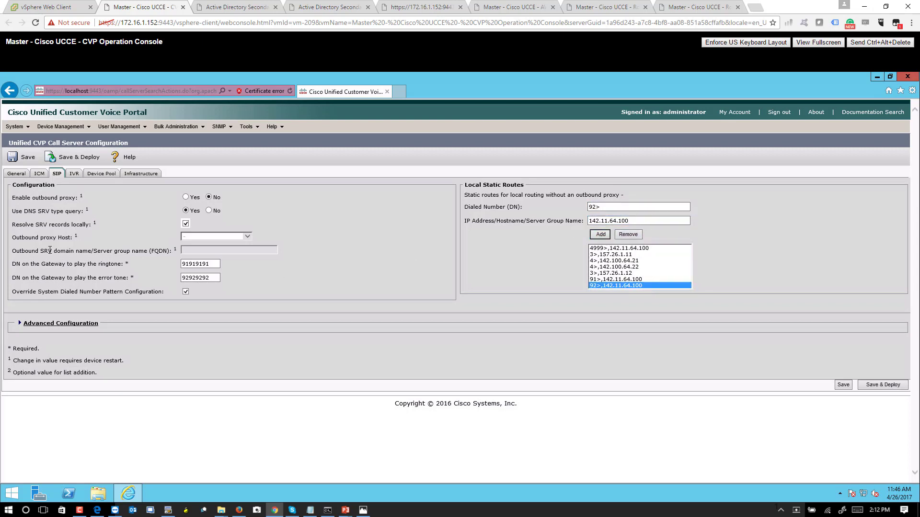
Save and deploy call server cvpa to the network map.
drag(41, 264, 126, 264)
drag(41, 277, 127, 278)
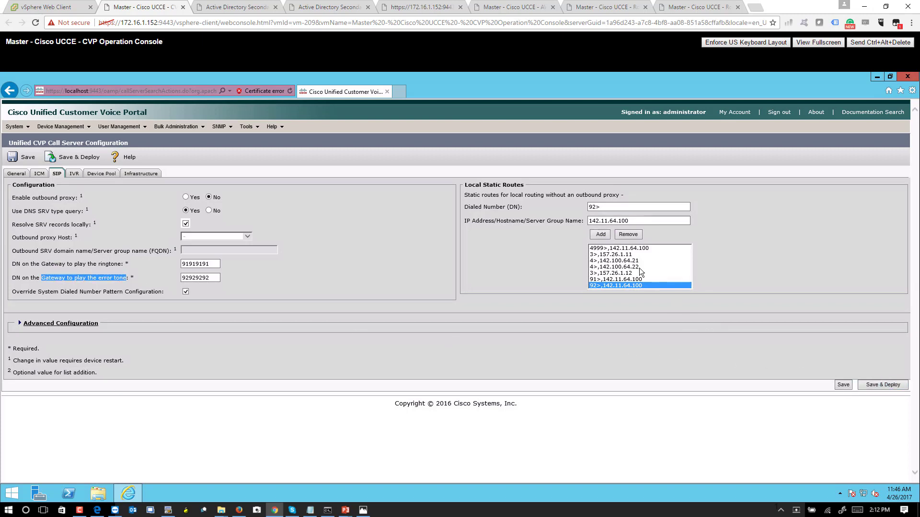
click(876, 382)
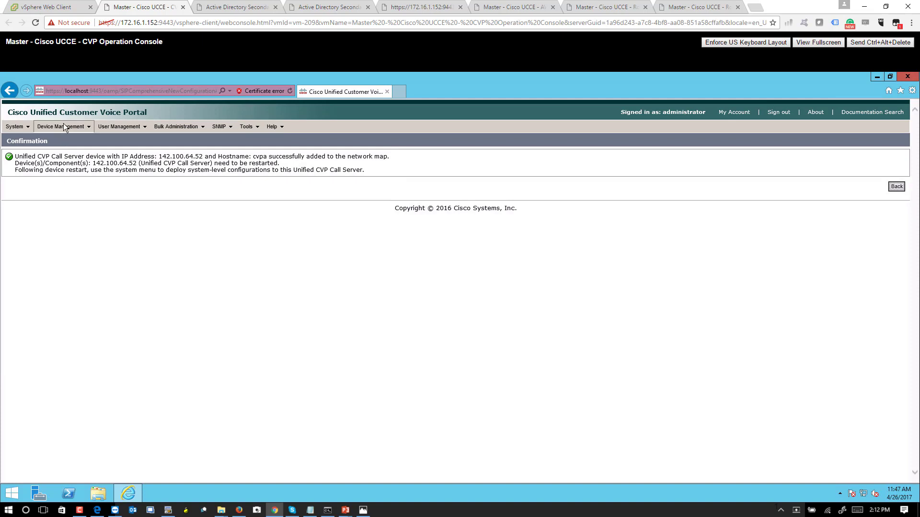
Reopen the cvpa call server, clear its IP address and start typing 142.100.64.
click(66, 141)
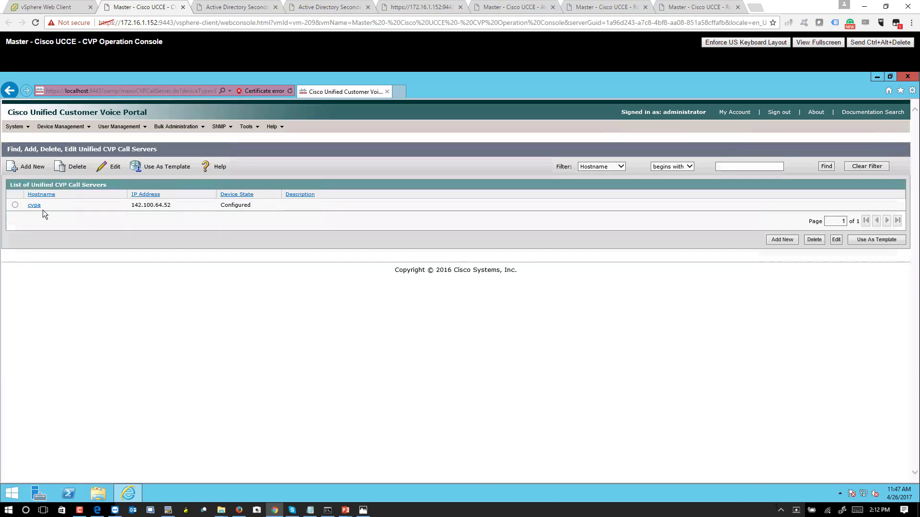
click(34, 168)
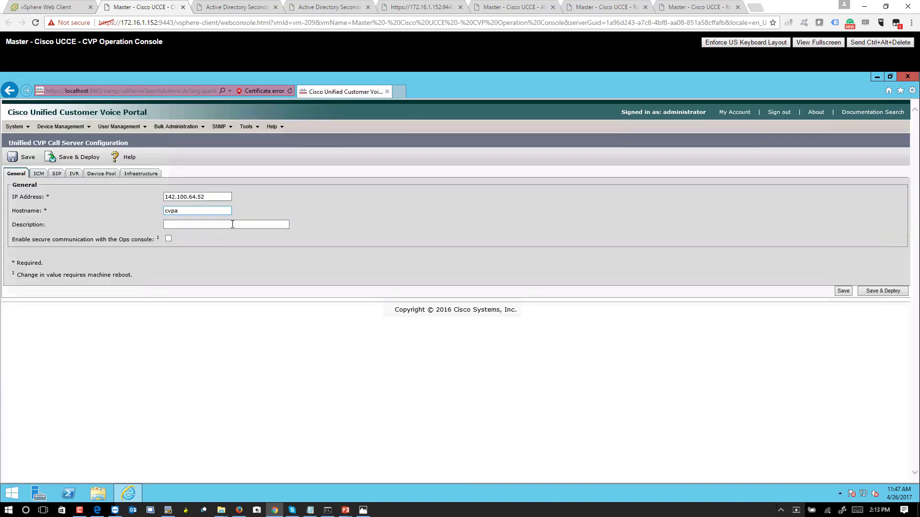
mouse_move(63, 127)
click(57, 143)
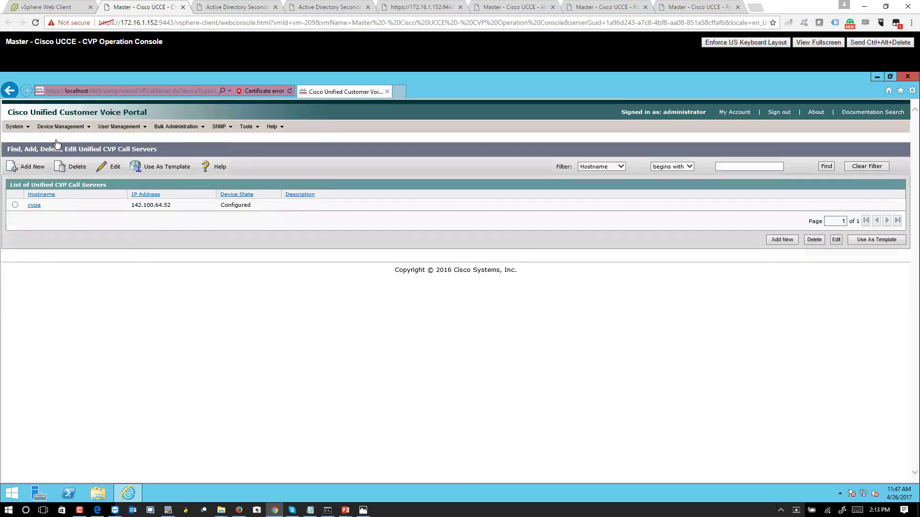
click(36, 168)
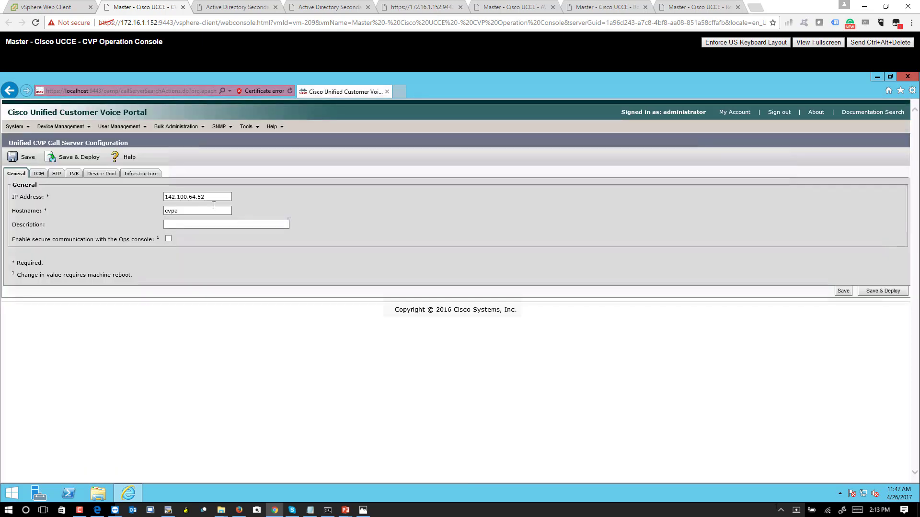
double_click(225, 200)
key(BackSpace)
text(142.100.64.)
Open the call server's SIP settings and keep the dialed number pattern override enabled.
click(212, 211)
click(37, 176)
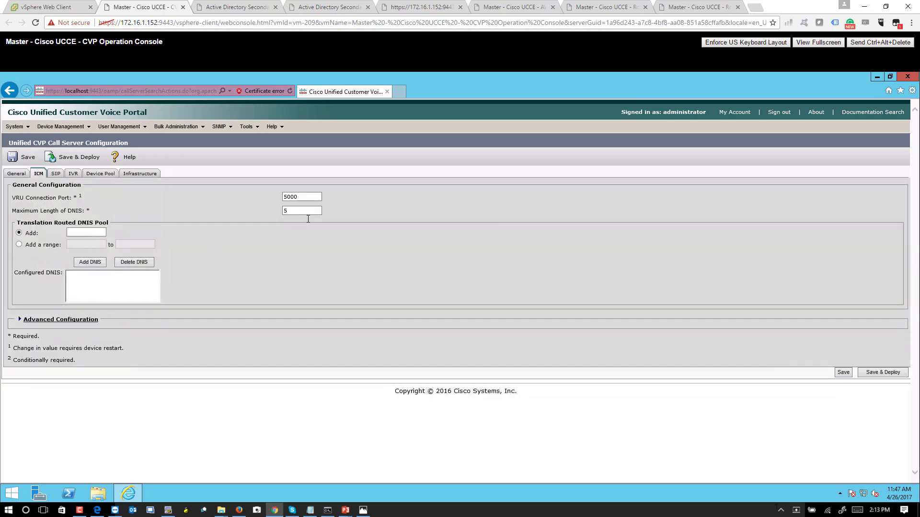
click(57, 173)
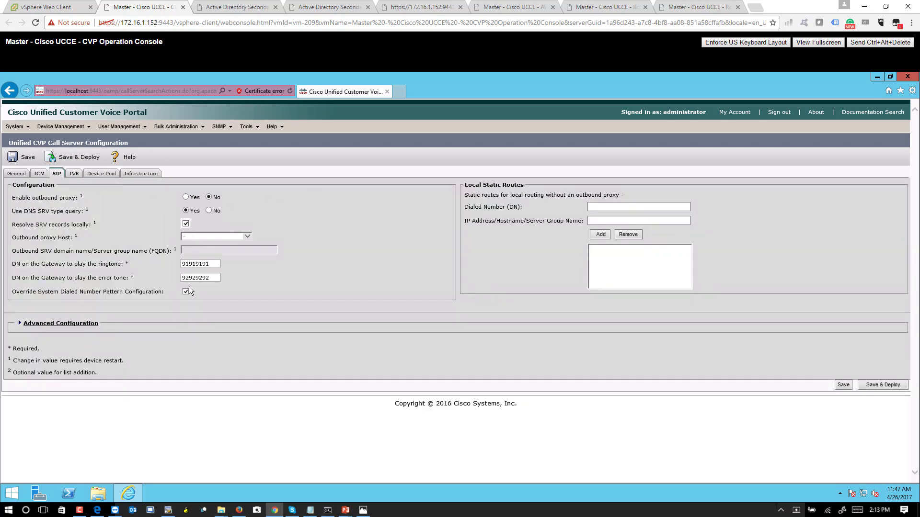
click(186, 292)
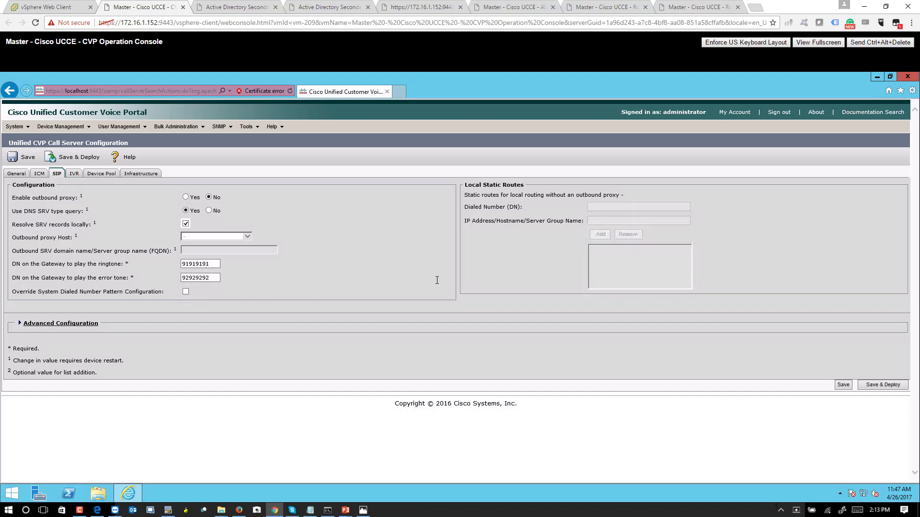
click(185, 292)
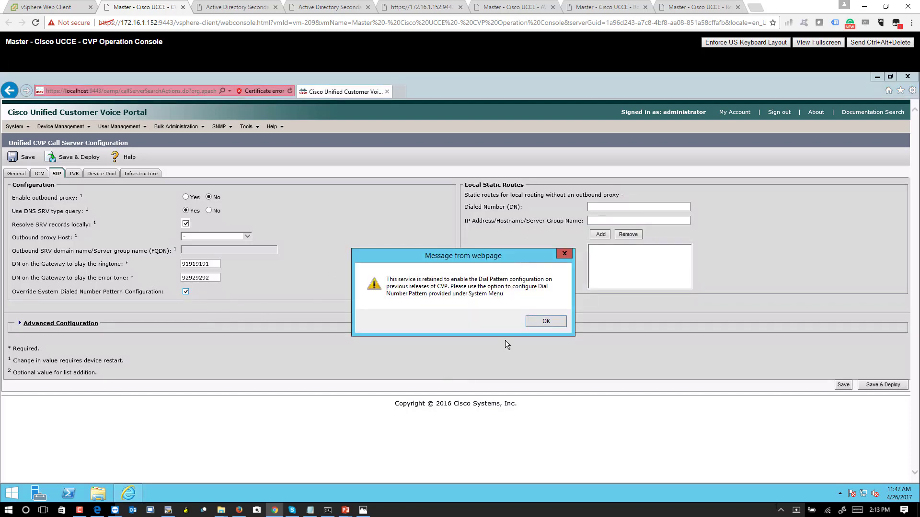
click(532, 323)
Add 3> static routes to 157.26.1.11 and 157.26.1.12.
click(601, 206)
text(3>)
key(Tab)
text(157.26.1.11)
click(601, 236)
click(637, 222)
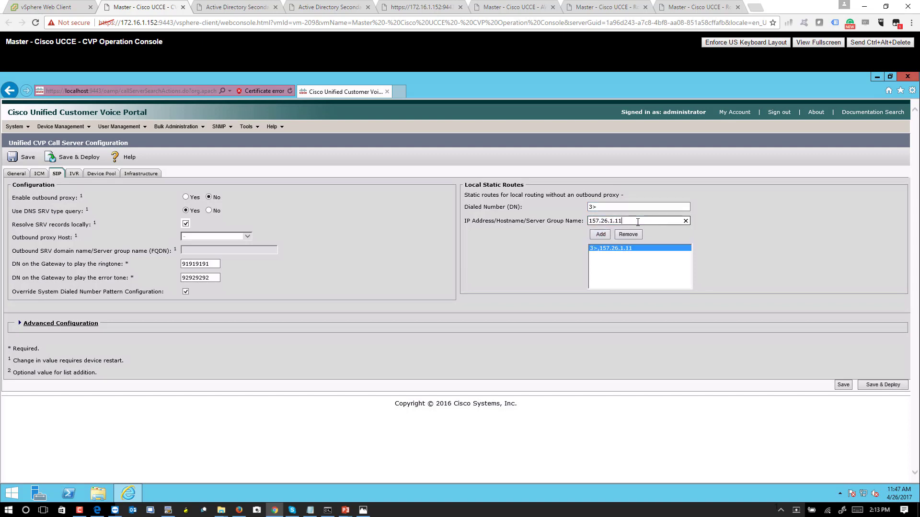
click(601, 235)
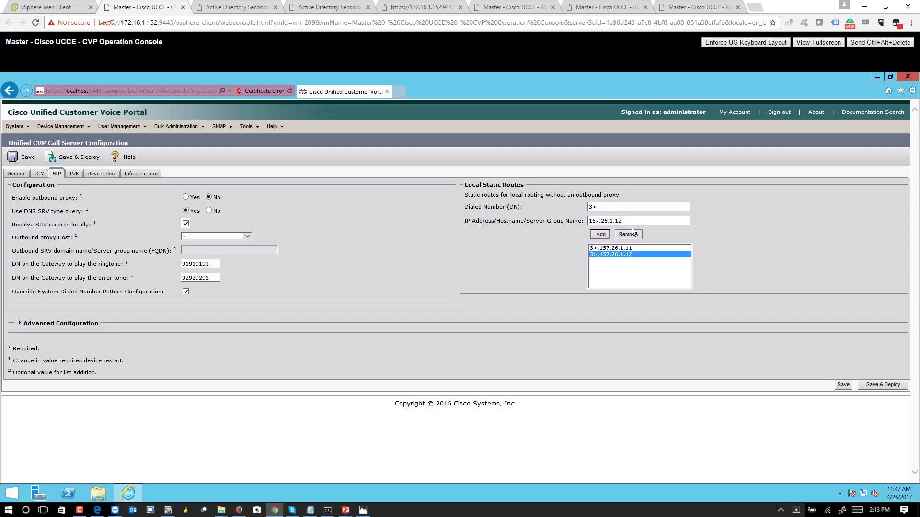
Add 4> static routes to 142.100.64.21 and 142.100.64.22.
click(592, 206)
key(BackSpace)
text(4)
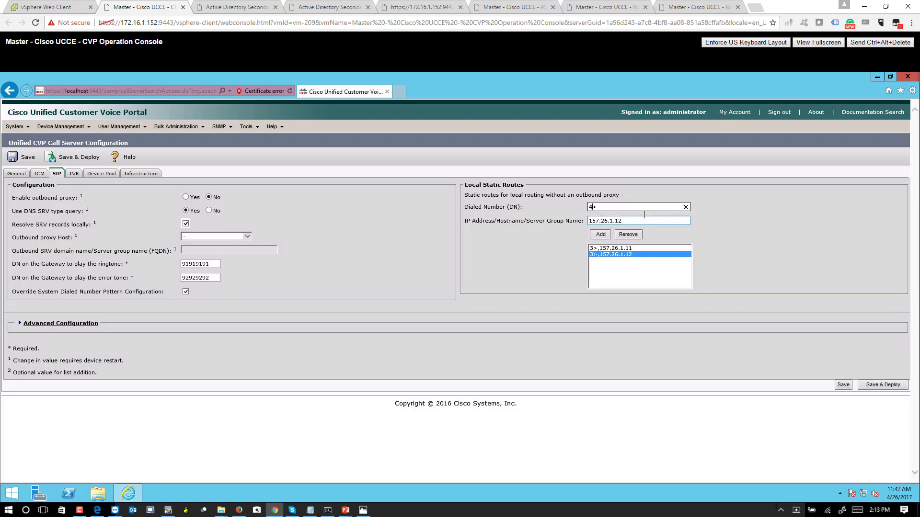
double_click(614, 221)
text(142.1)
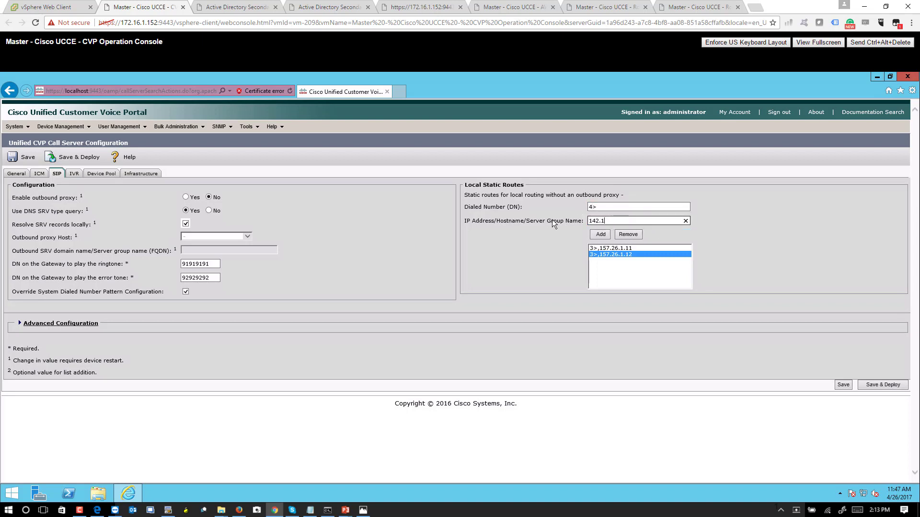
text(00.64.21)
click(600, 235)
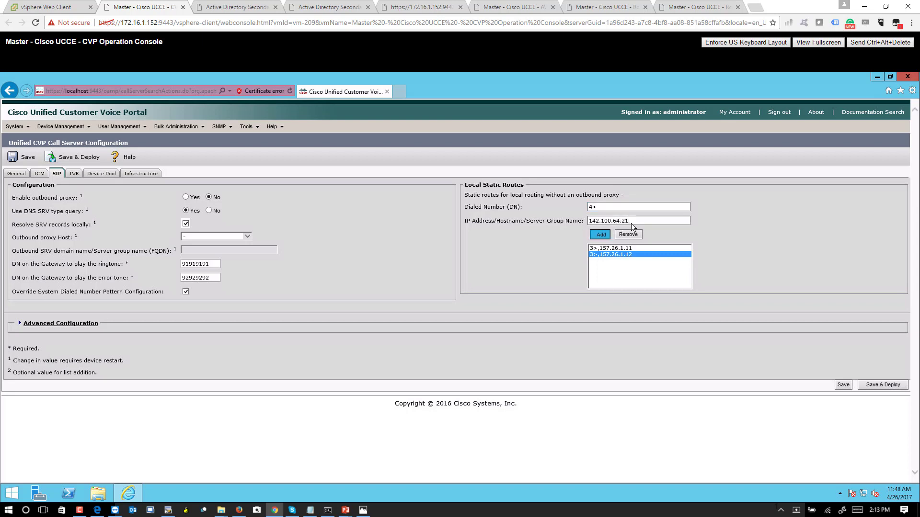
click(642, 221)
key(BackSpace)
text(2)
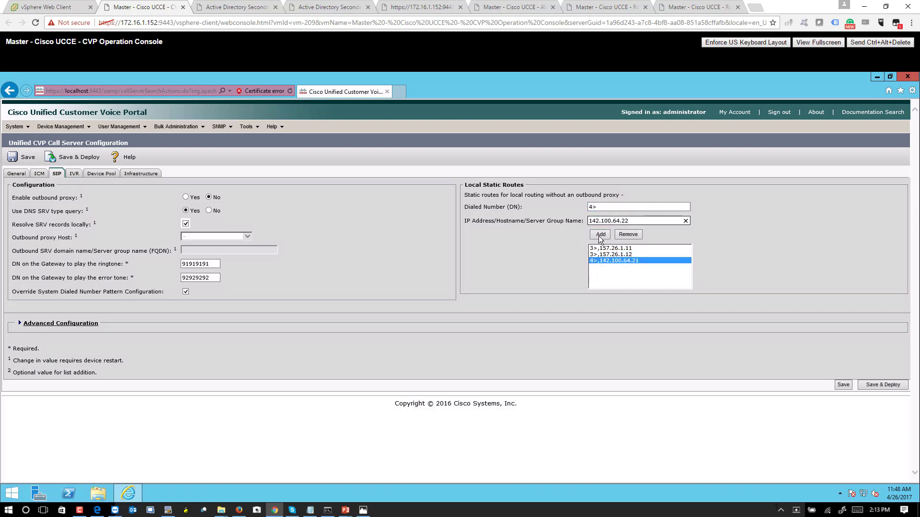
click(600, 234)
Add a 4999> static route to 142.11.64.100.
double_click(603, 207)
text(49999)
key(BackSpace)
text(>)
click(635, 220)
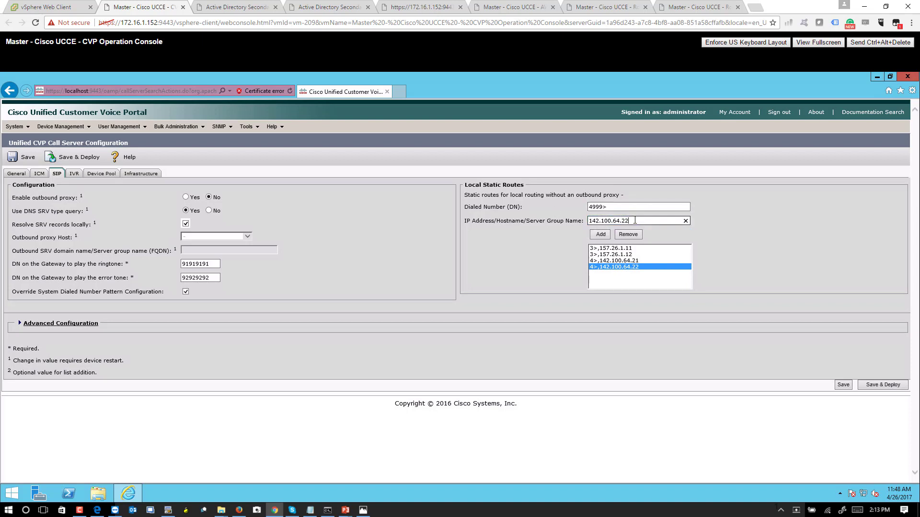
key(BackSpace)
key(BackSpace)
key(BackSpace)
key(BackSpace)
key(BackSpace)
key(BackSpace)
key(BackSpace)
key(BackSpace)
text(1.64.100)
click(602, 235)
Add 91> and 92> routes to 142.11.64.100, then Save & Deploy.
click(546, 210)
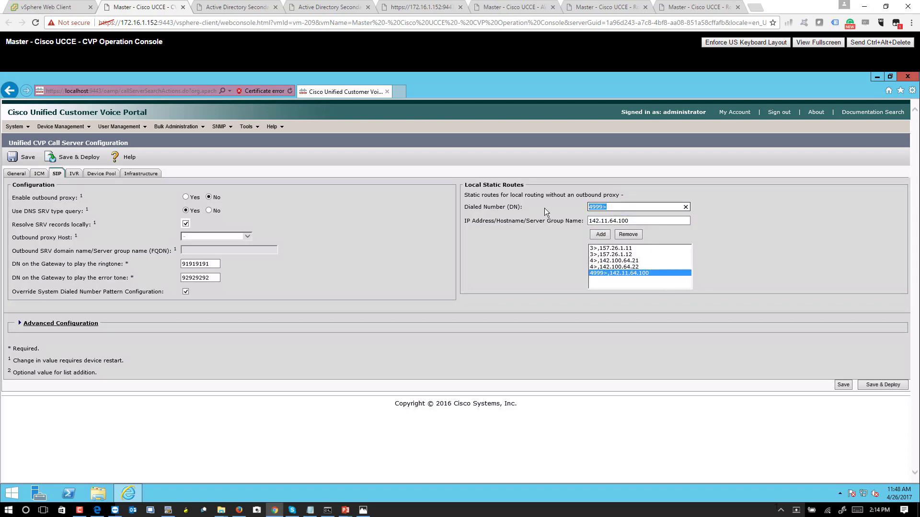
text(91>)
click(632, 221)
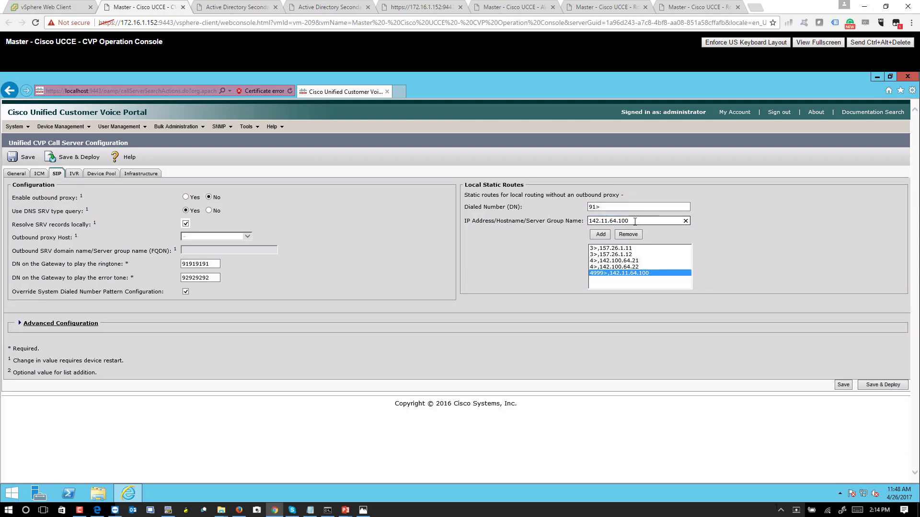
click(600, 234)
click(614, 207)
key(BackSpace)
text(92>)
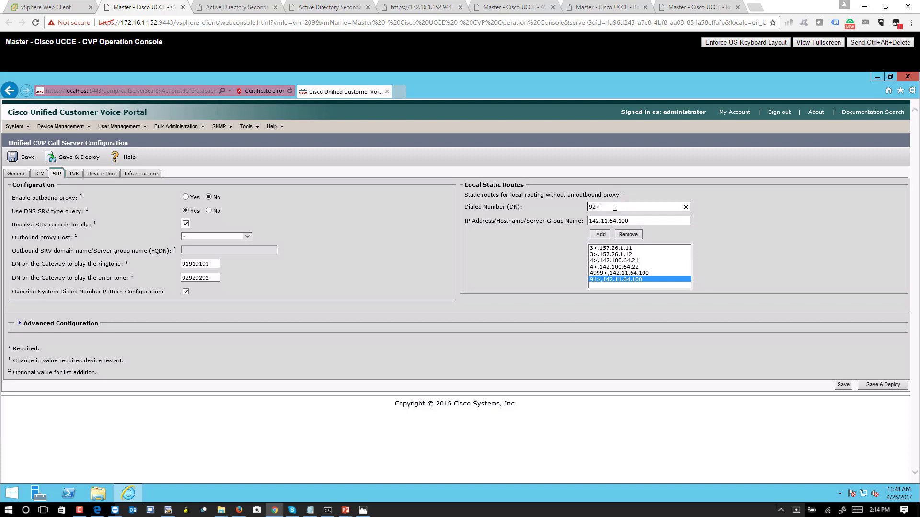
click(601, 235)
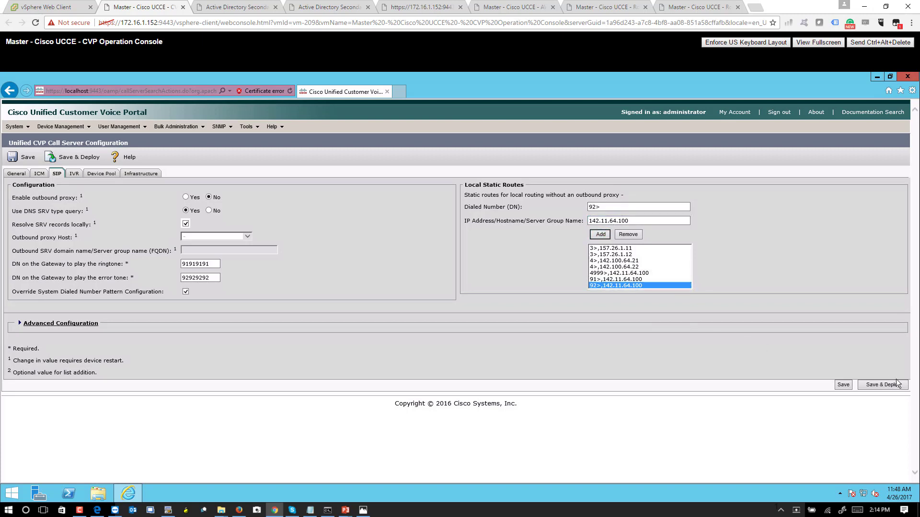
click(875, 387)
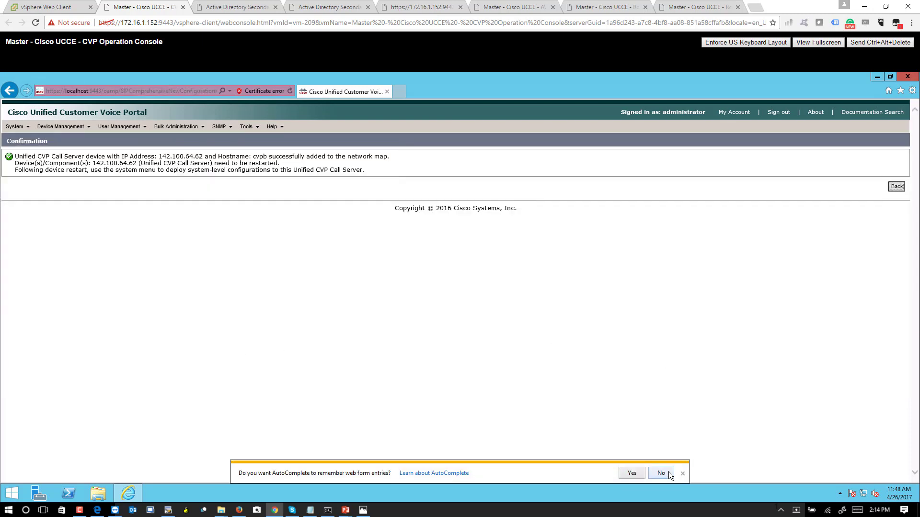
Decline AutoComplete and start a new gateway entry under Device Management.
click(662, 474)
click(88, 126)
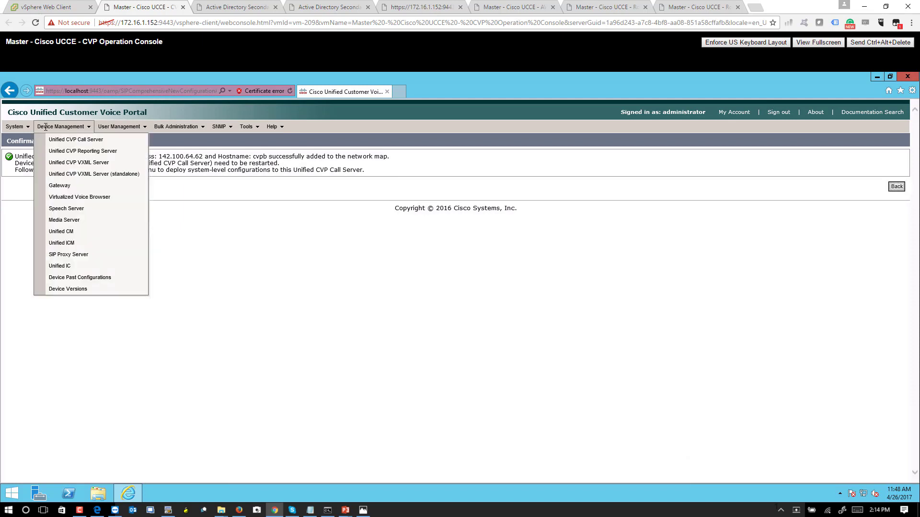
click(72, 186)
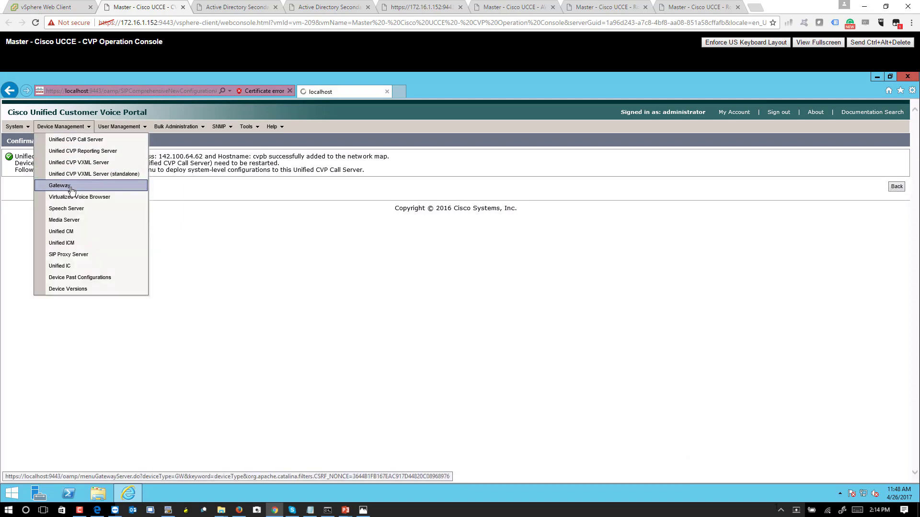
click(27, 166)
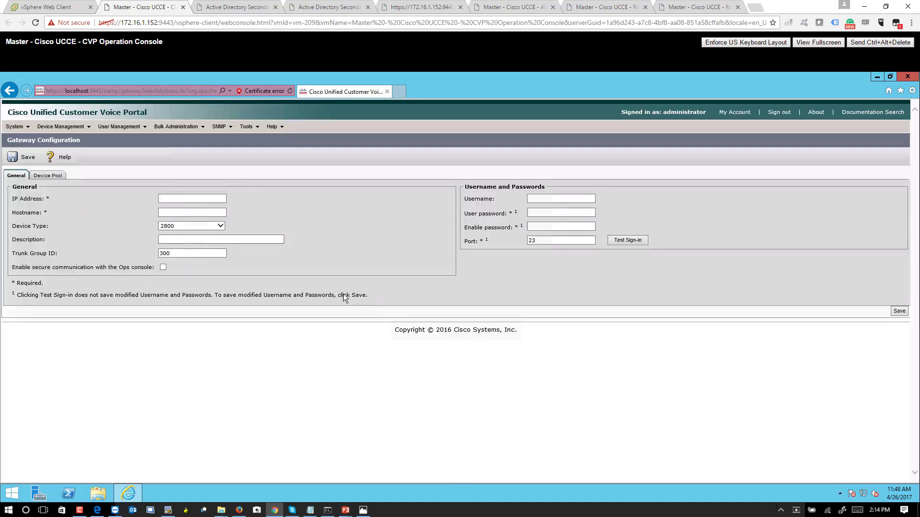
Save gateway vxmlgw at 142.11.64.100 with its user password.
click(161, 198)
text(142.11.64)
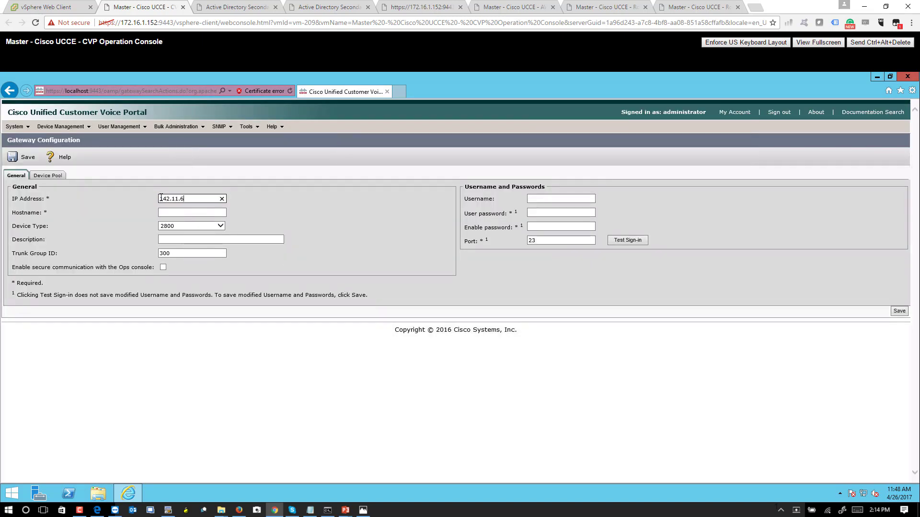
text(.100)
key(Tab)
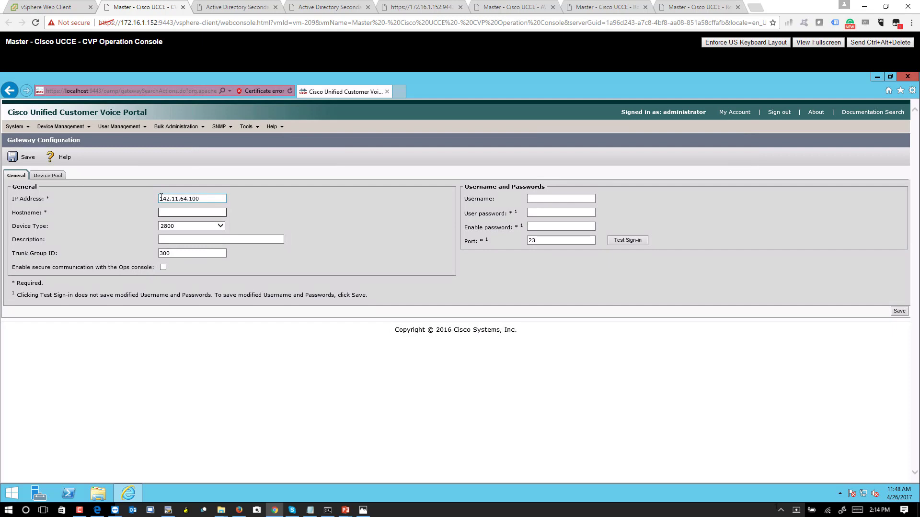
text(vxmlgw)
click(542, 212)
text(cisco)
key(Tab)
text(cisco)
click(18, 157)
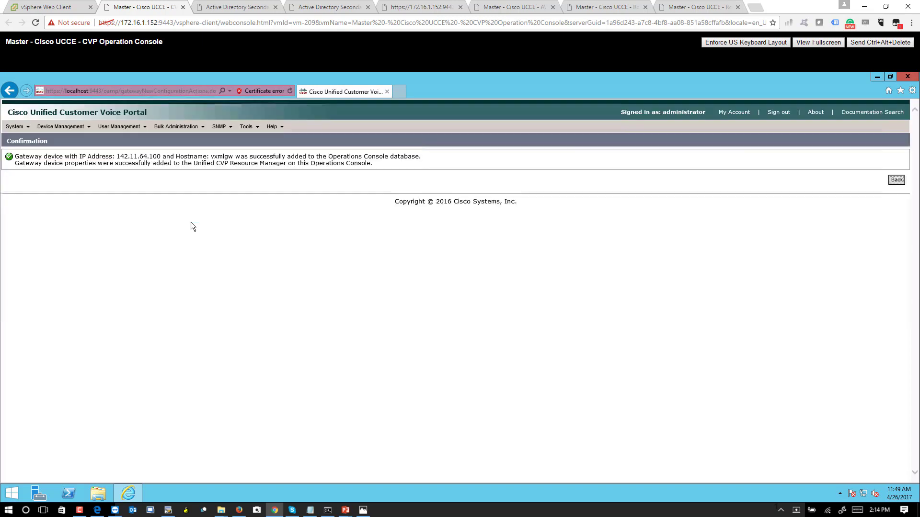
click(53, 127)
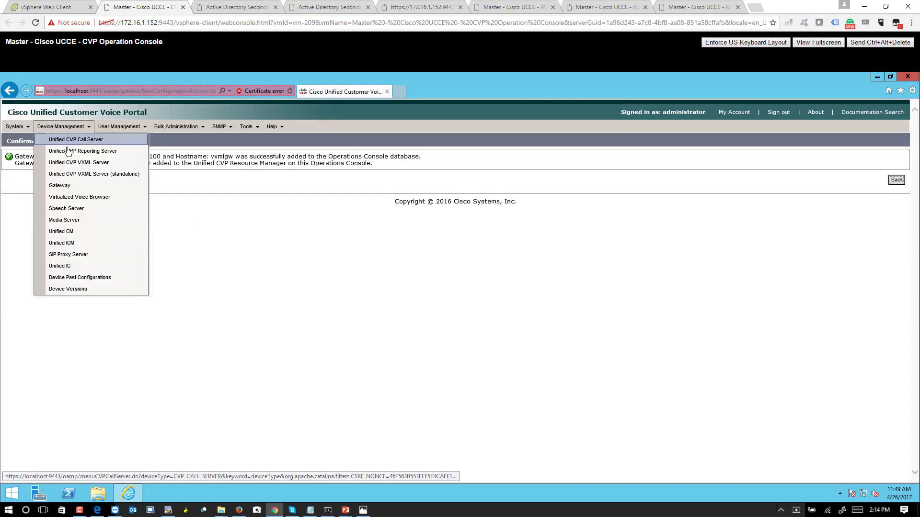
Start a new VXML server entry with IP 142.100.64.52 and hostname vxmla.
click(88, 165)
click(41, 167)
click(190, 197)
text(142.11.)
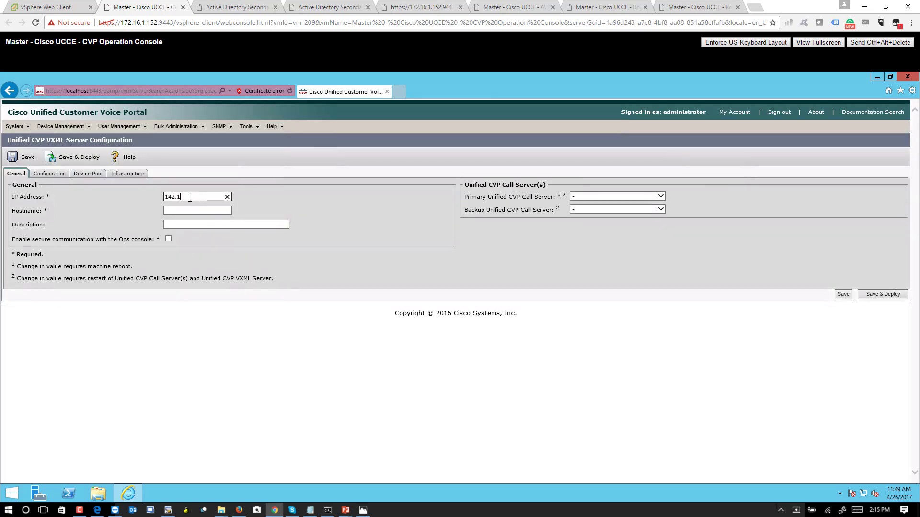
text(0.64.52)
double_click(190, 198)
click(194, 214)
text(v)
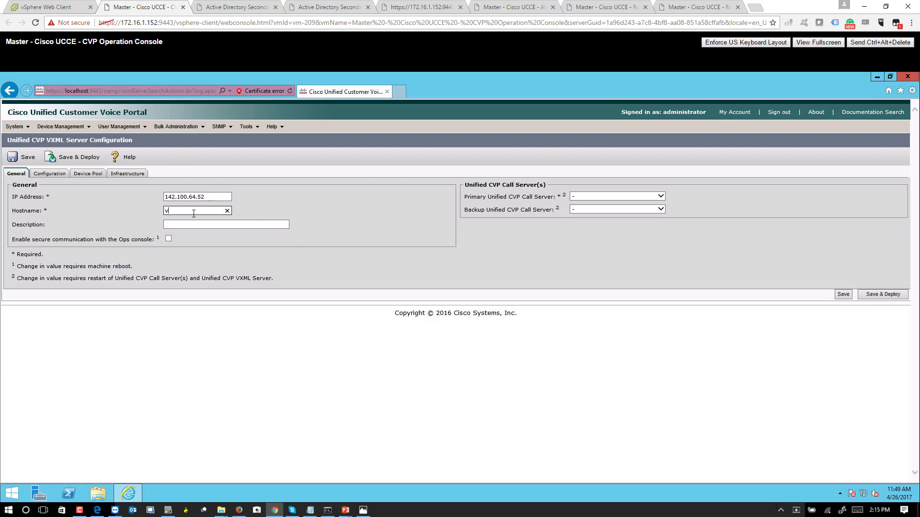
text(xmla)
Choose cvpa as primary and cvpb as backup call server, and Save & Deploy.
click(611, 195)
click(585, 208)
click(581, 221)
click(872, 297)
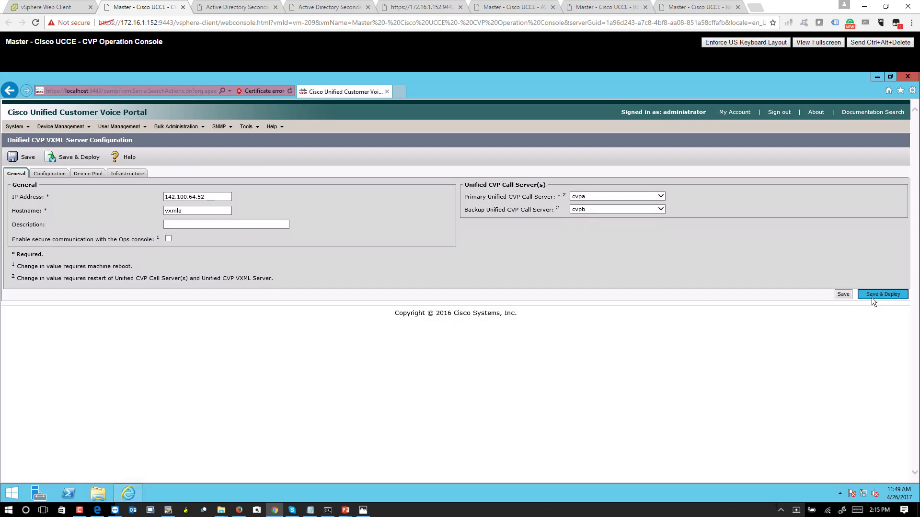
click(545, 326)
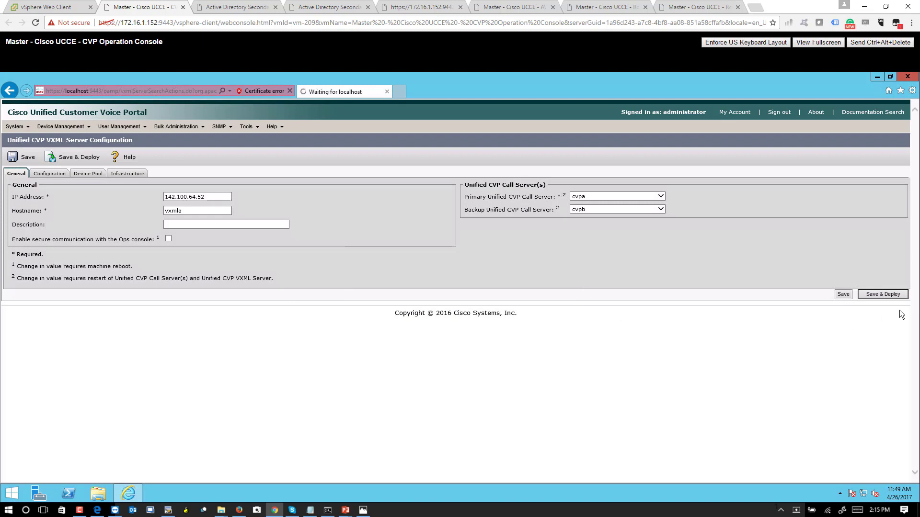
click(890, 296)
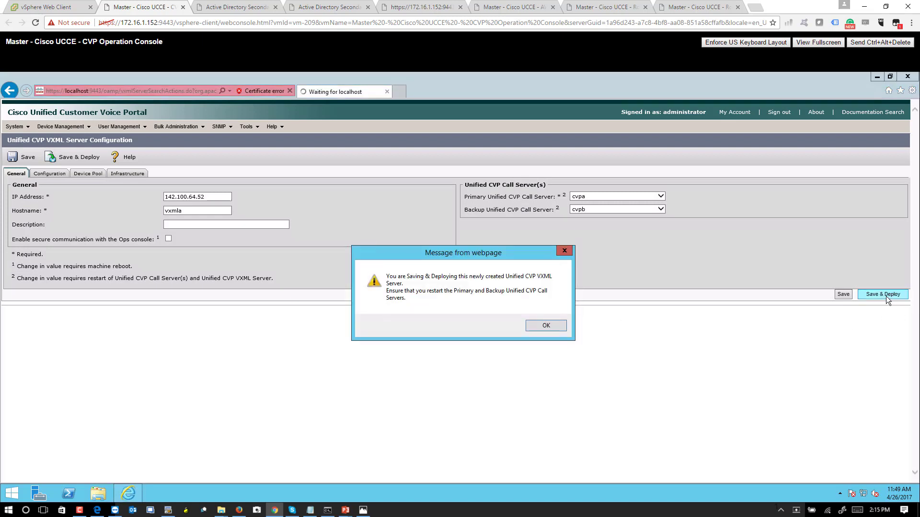
click(531, 325)
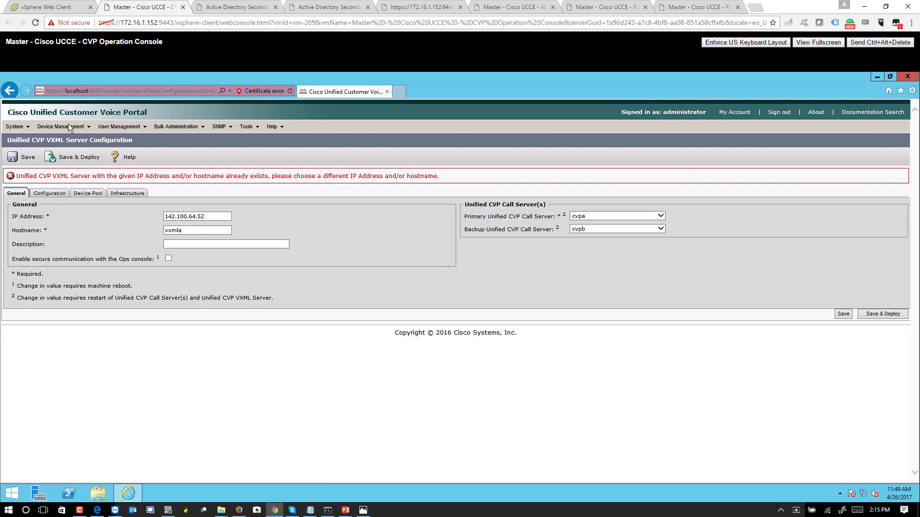
Start a new VXML server entry with IP 142.100.64.62 and hostname vxmlb.
click(61, 134)
click(72, 163)
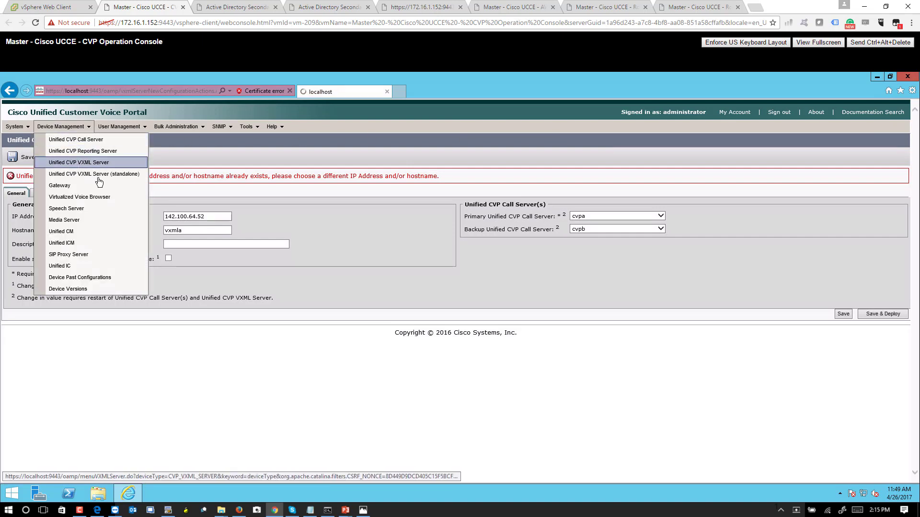
click(25, 166)
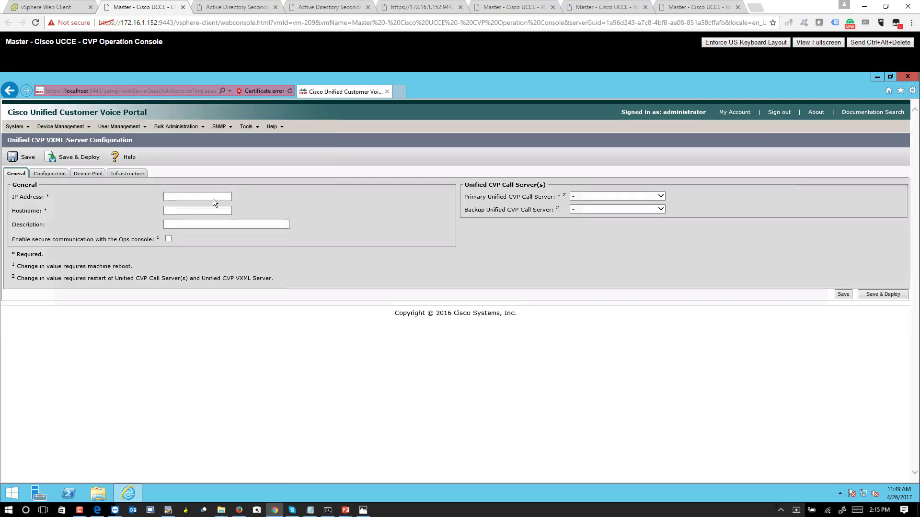
click(213, 198)
text(142.100.64.62)
key(Tab)
text(vxmlb)
key(Tab)
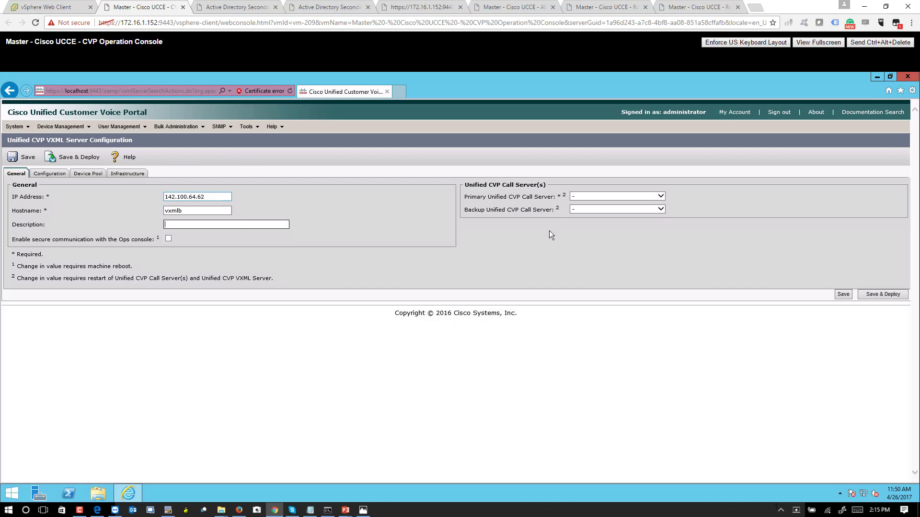
Choose cvpa as primary and cvpb as backup call server, then Save & Deploy.
click(640, 199)
click(613, 205)
click(613, 209)
click(605, 221)
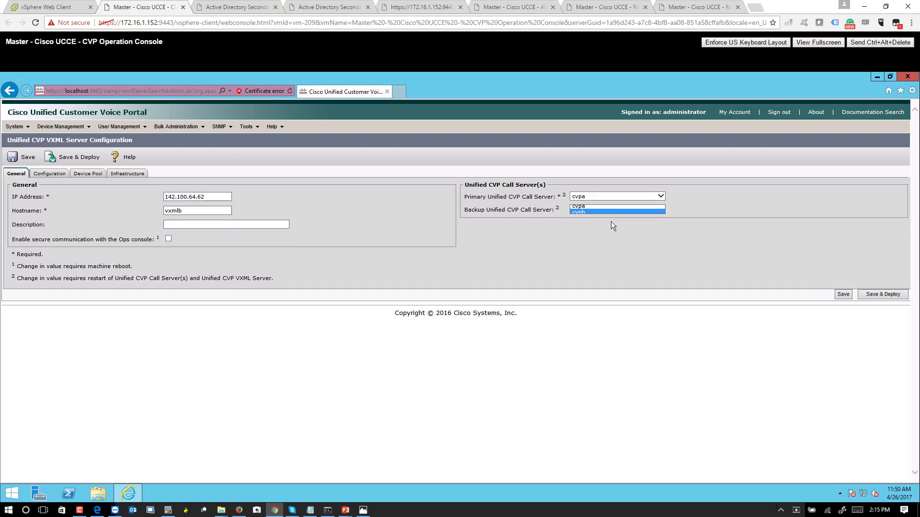
click(874, 294)
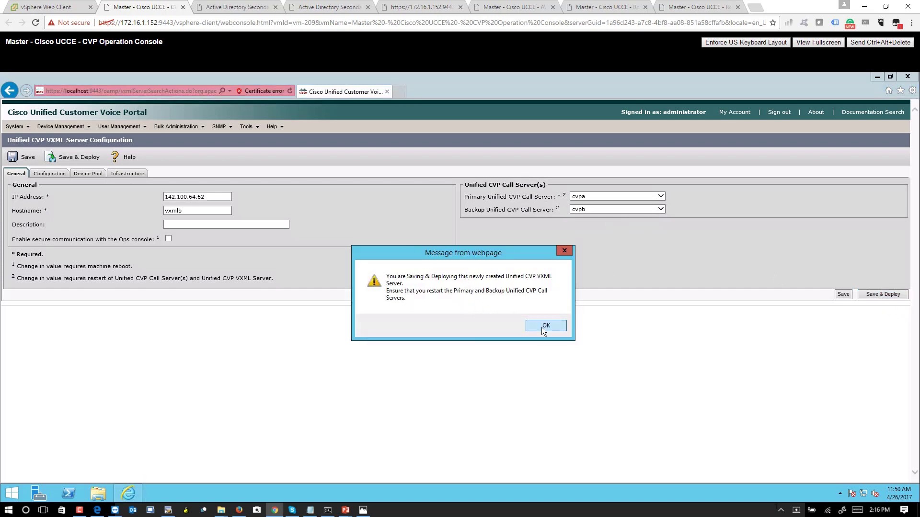
click(544, 328)
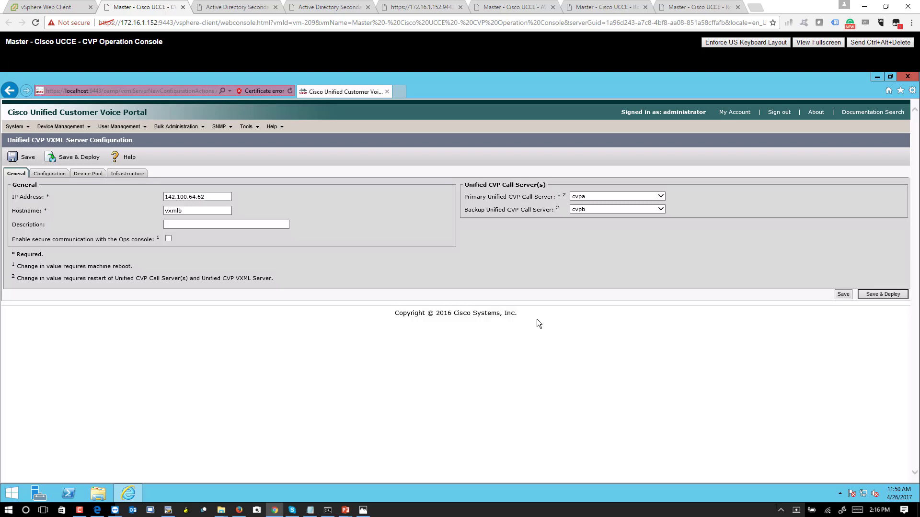
click(71, 127)
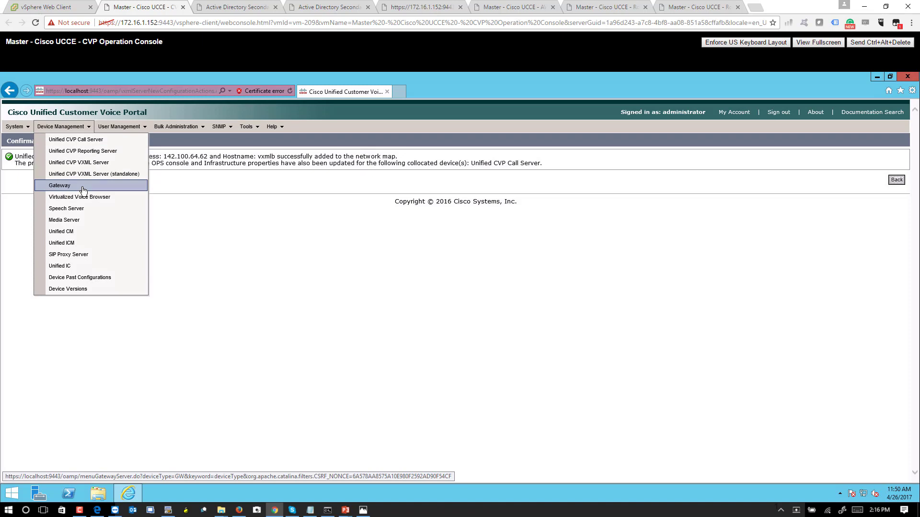
Add media server websrvA at 142.100.64.52 and save it.
click(85, 220)
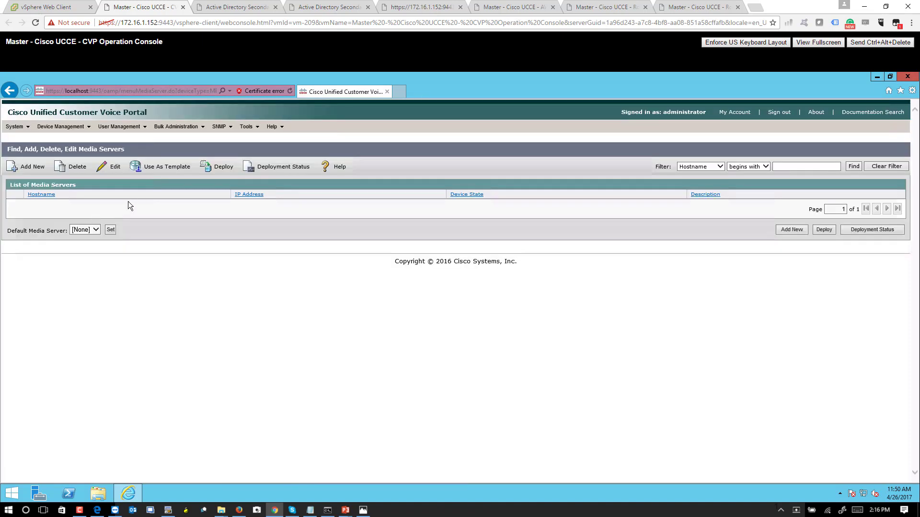
click(41, 171)
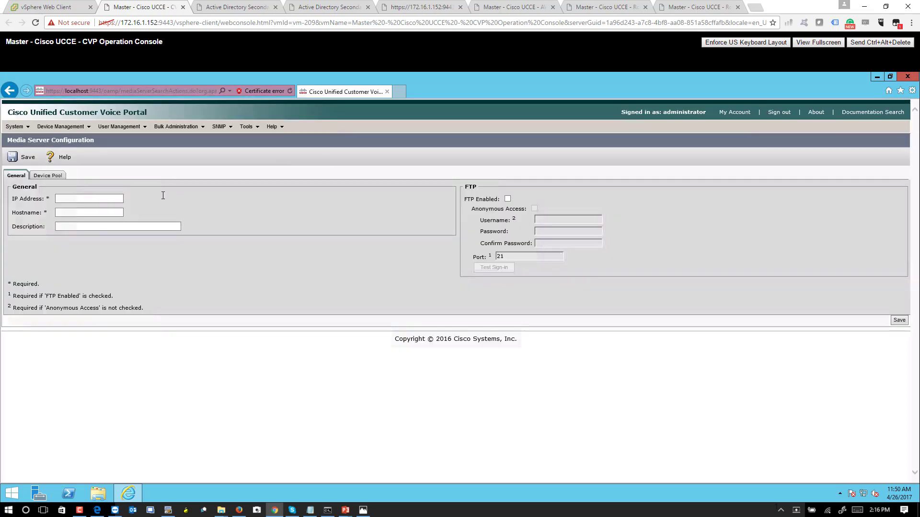
click(109, 201)
text(142.100.7)
text(4)
key(BackSpace)
key(BackSpace)
text(64.52)
click(91, 214)
text(websrvA)
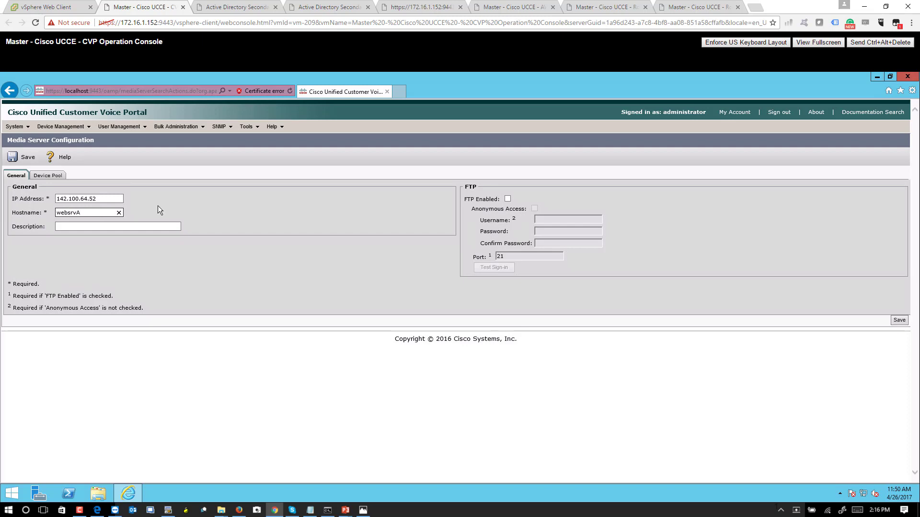
click(30, 157)
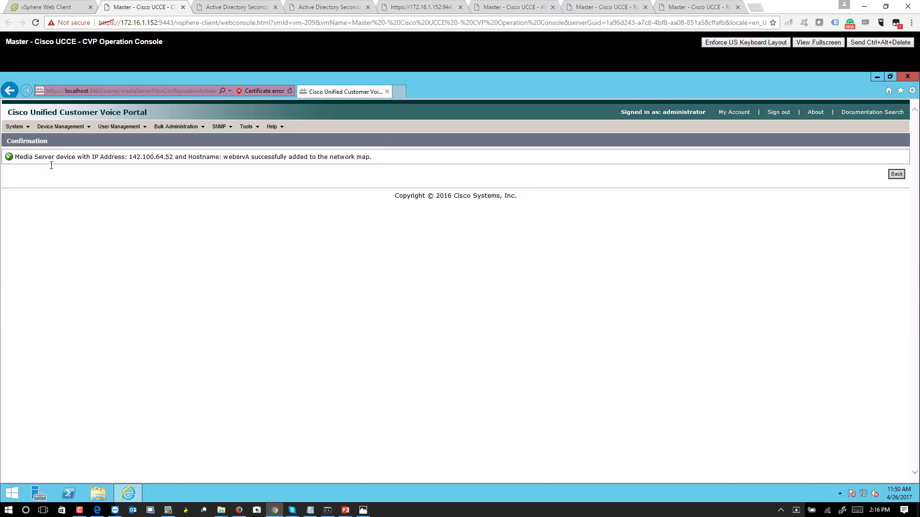
Add media server websrvB at 142.100.64.62 and save it.
mouse_move(64, 130)
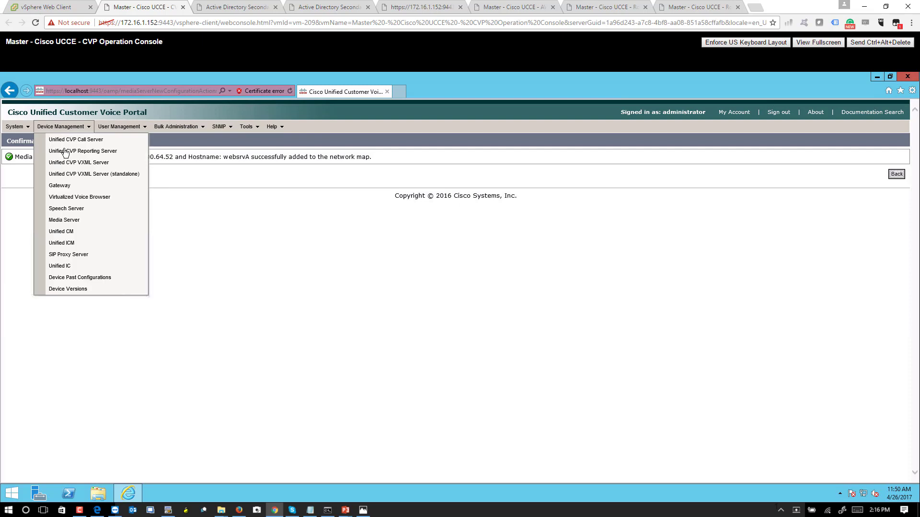
click(57, 222)
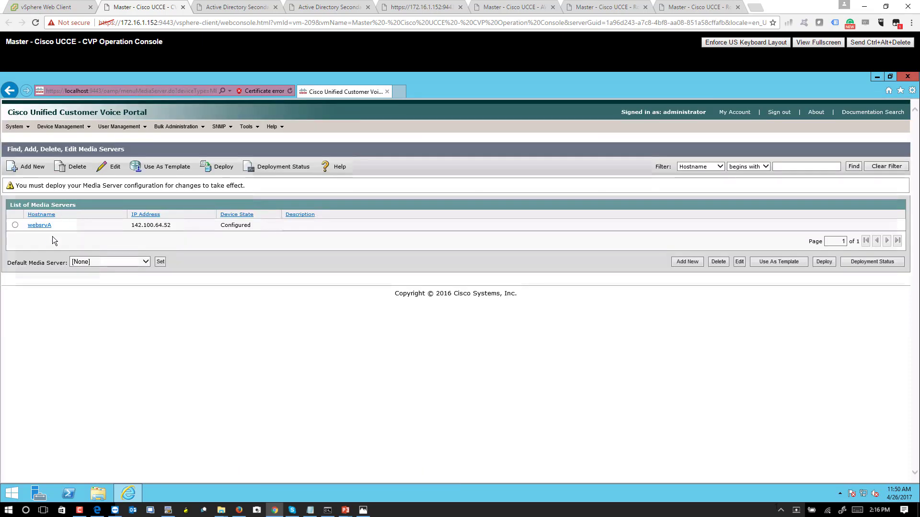
click(42, 168)
click(113, 200)
text(142.100.64.62)
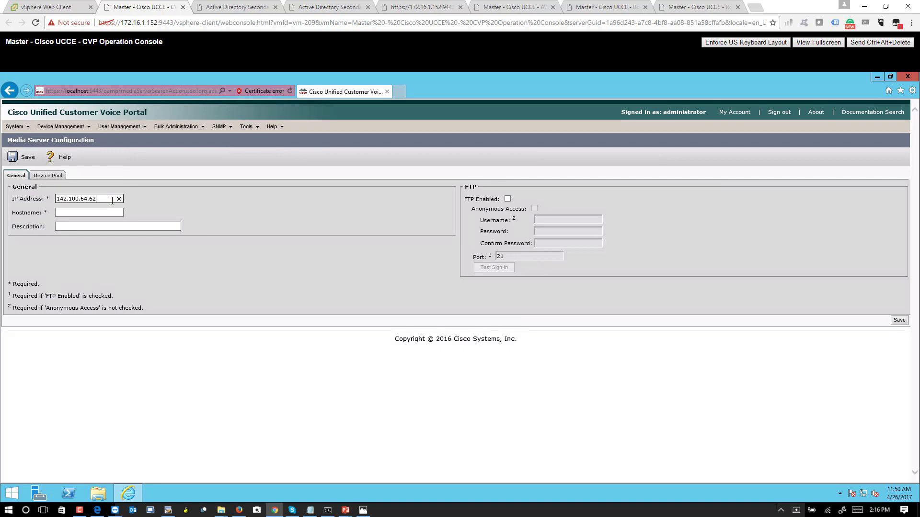
key(Tab)
text(web)
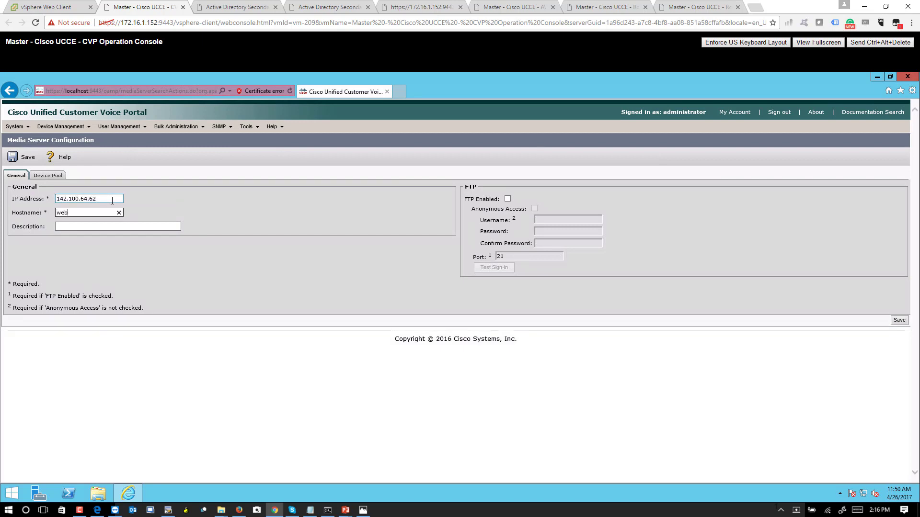
text(srvB)
click(28, 159)
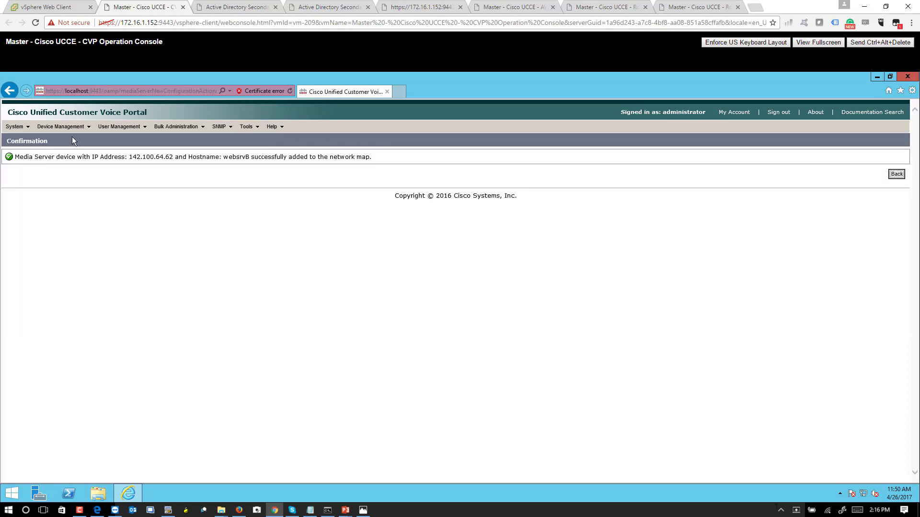
click(72, 130)
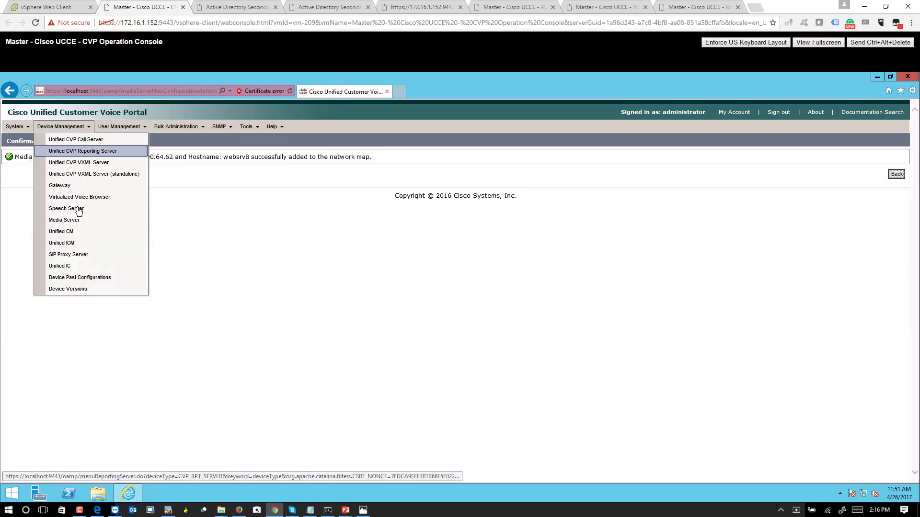
Add Unified CM publisher ushquccmpub at 142.100.64.21 and save it.
click(79, 231)
click(33, 172)
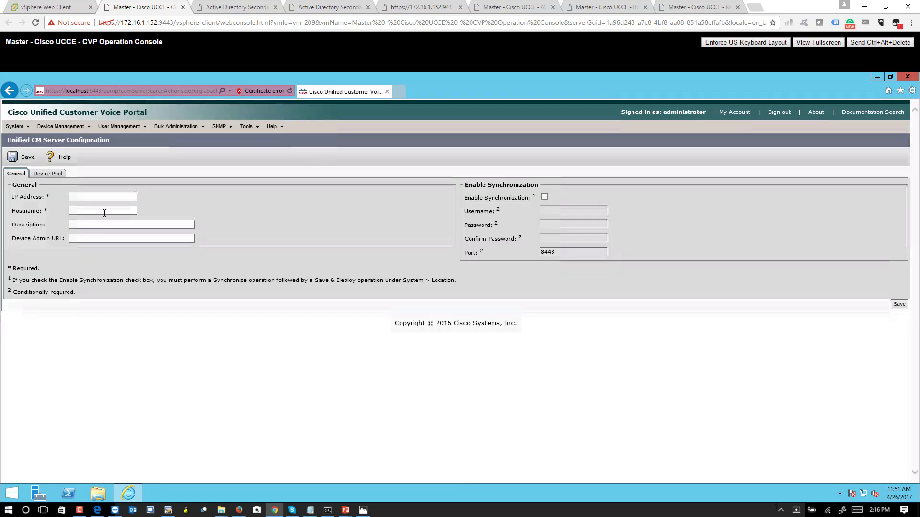
click(104, 197)
text(142.100.64.21)
click(77, 211)
text(hq)
key(BackSpace)
key(BackSpace)
text(us)
text(hquccm)
text(cm)
text(pub)
click(21, 157)
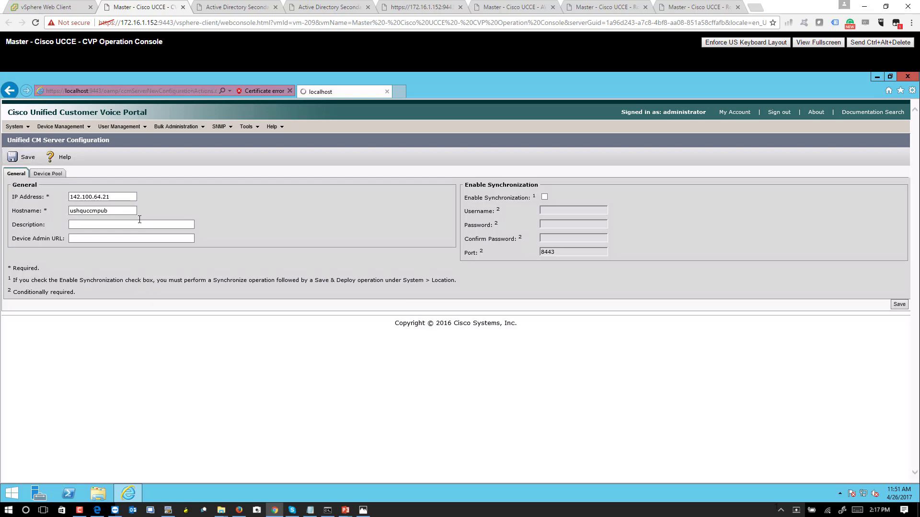
Start a second Unified CM server entry with IP 142.100.64.22.
click(62, 127)
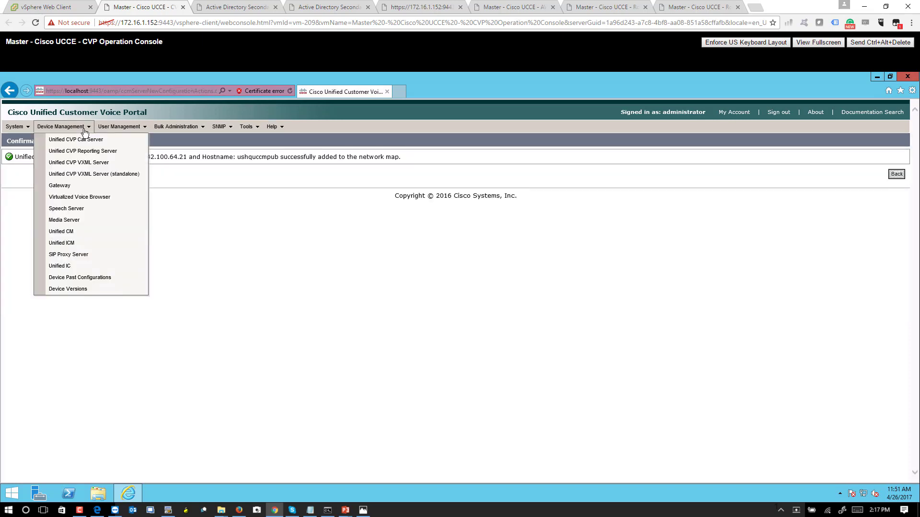
click(72, 233)
click(28, 166)
click(102, 196)
text(142.1)
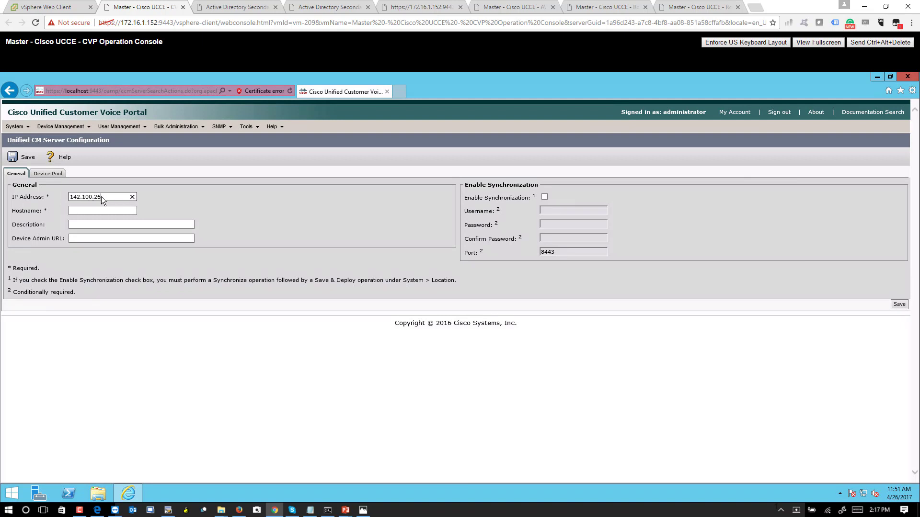
text(00.64.22)
Give the subscriber the hostname usucmsub and save it.
key(Tab)
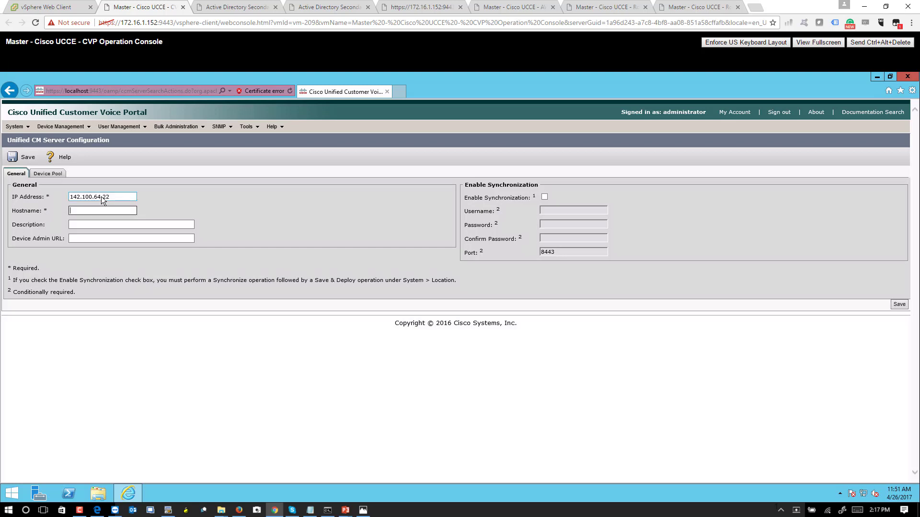
text(vx)
key(BackSpace)
text(uscm)
key(BackSpace)
text(ucmsu)
key(BackSpace)
key(BackSpace)
key(BackSpace)
key(BackSpace)
text(msu)
key(Tab)
click(20, 158)
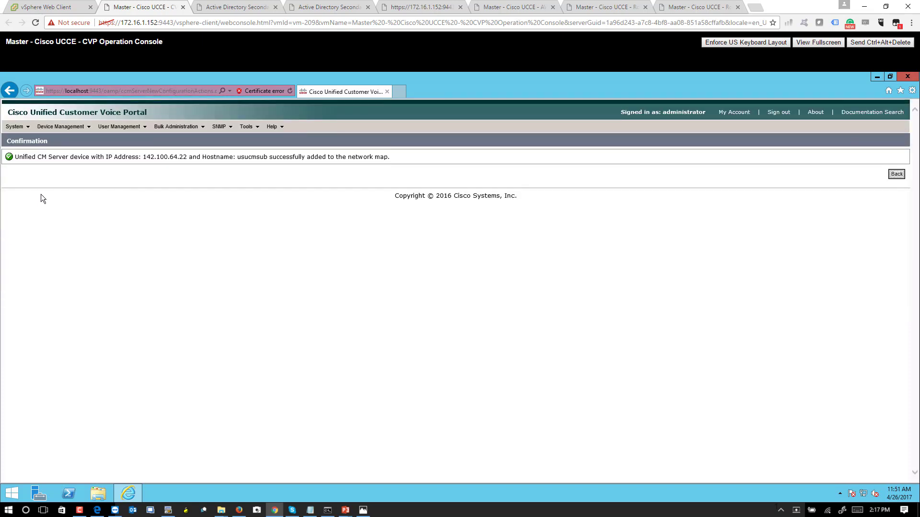
Add Unified ICM device PGA at IP 142.100.64.55 and save it.
click(64, 127)
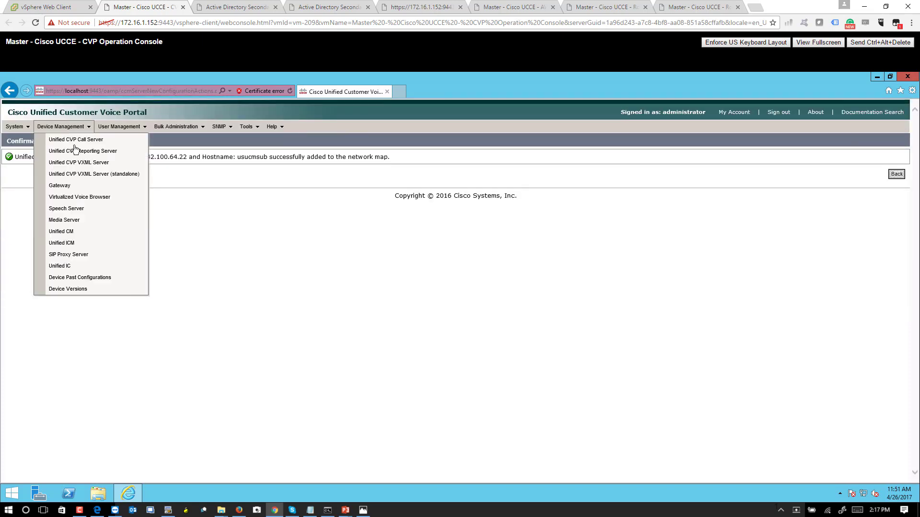
click(86, 243)
click(23, 163)
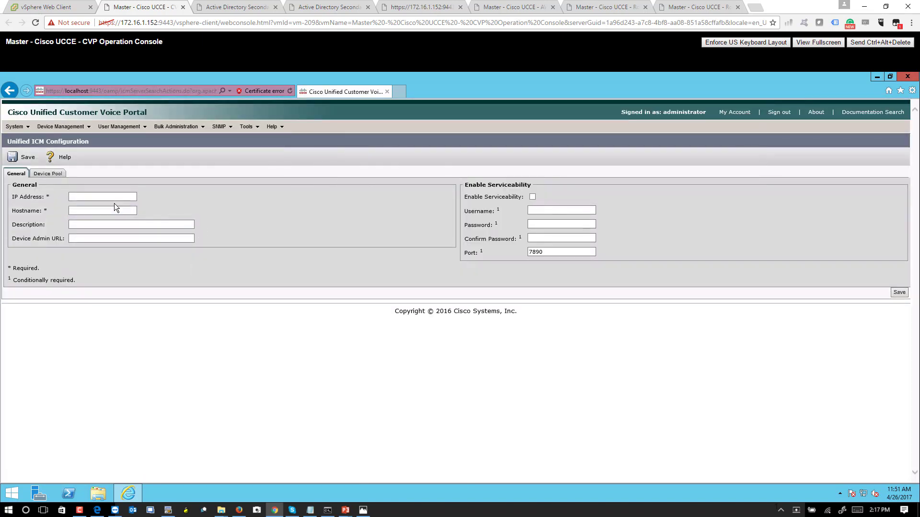
click(115, 197)
text(142.100.64.55)
key(Tab)
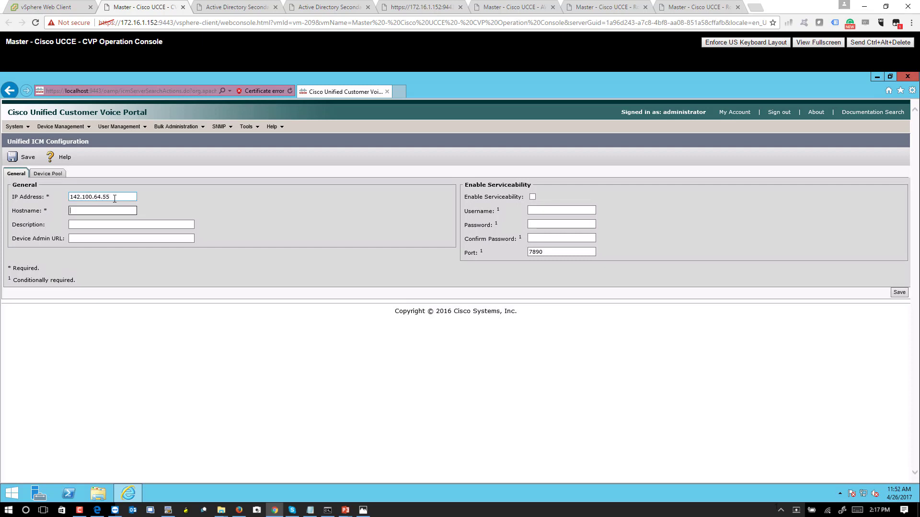
text(cv)
key(BackSpace)
key(BackSpace)
key(BackSpace)
text(roggerA)
key(BackSpace)
key(BackSpace)
key(BackSpace)
key(BackSpace)
key(BackSpace)
key(BackSpace)
key(BackSpace)
key(BackSpace)
key(BackSpace)
text(PGA)
click(17, 160)
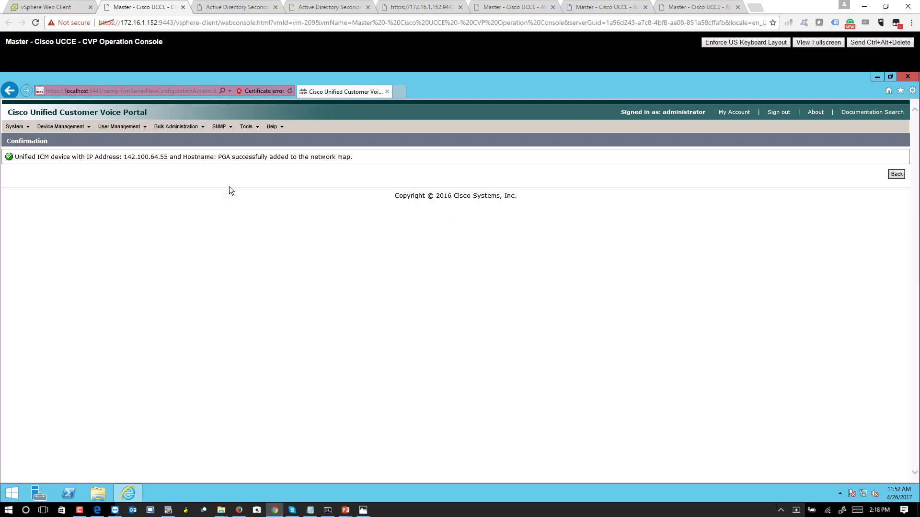
Add a second Unified ICM device, vxmlb at IP 142.100.64.65, and save it.
click(76, 128)
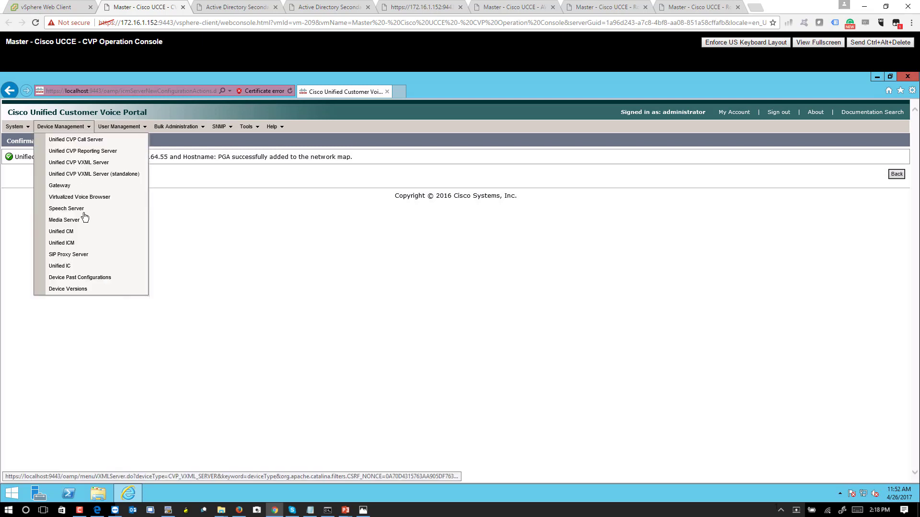
click(82, 244)
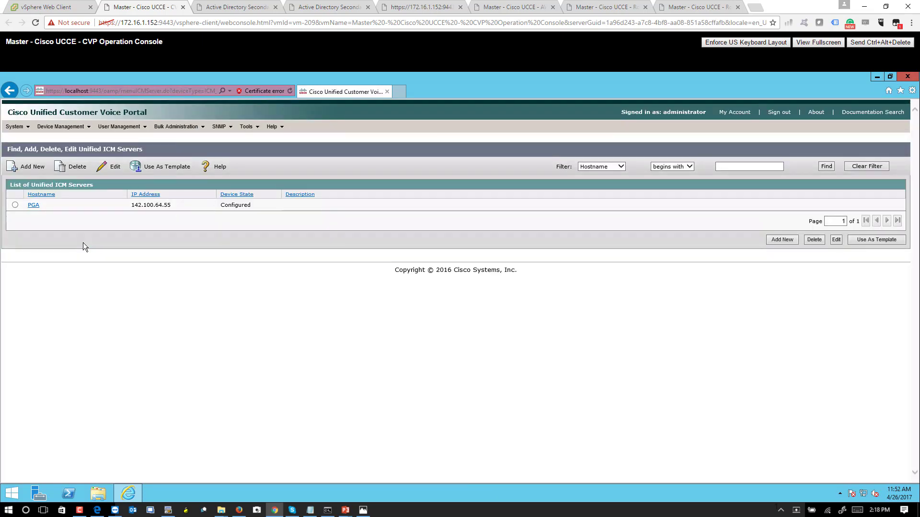
click(29, 167)
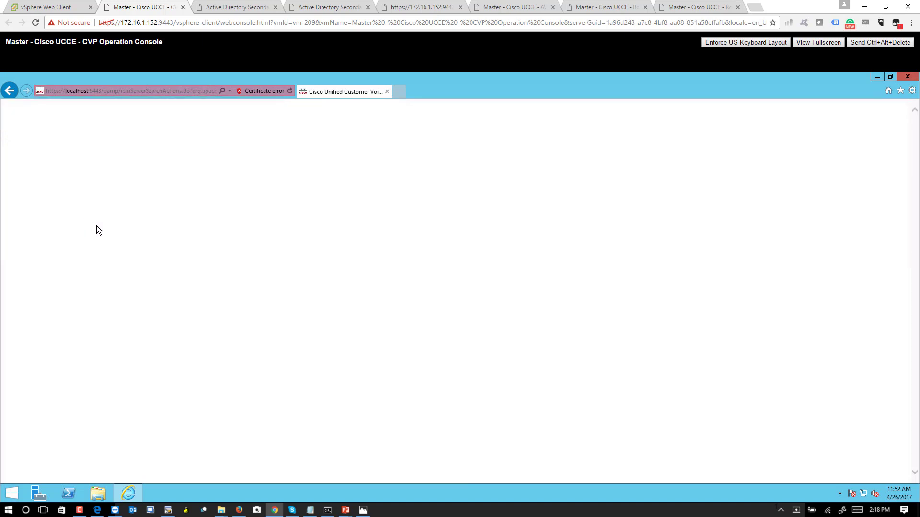
click(110, 196)
text(142.100.64.)
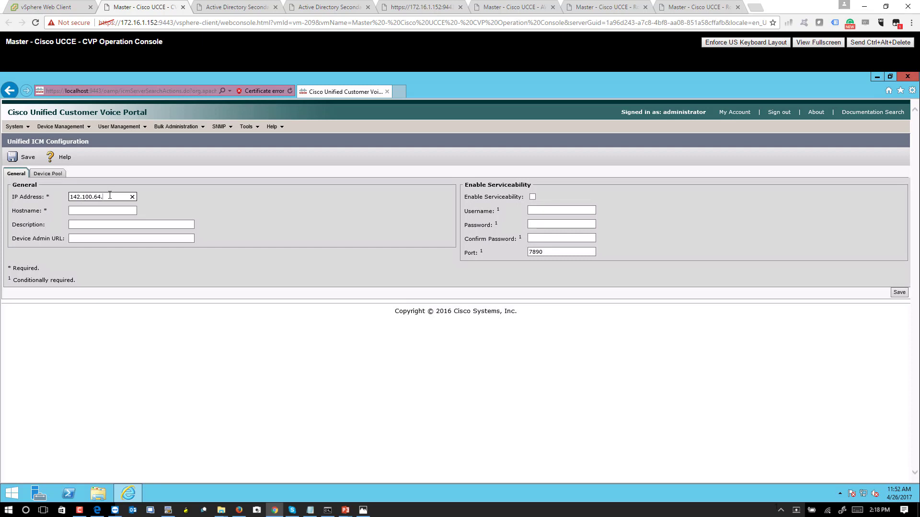
text(65)
text(b)
key(Tab)
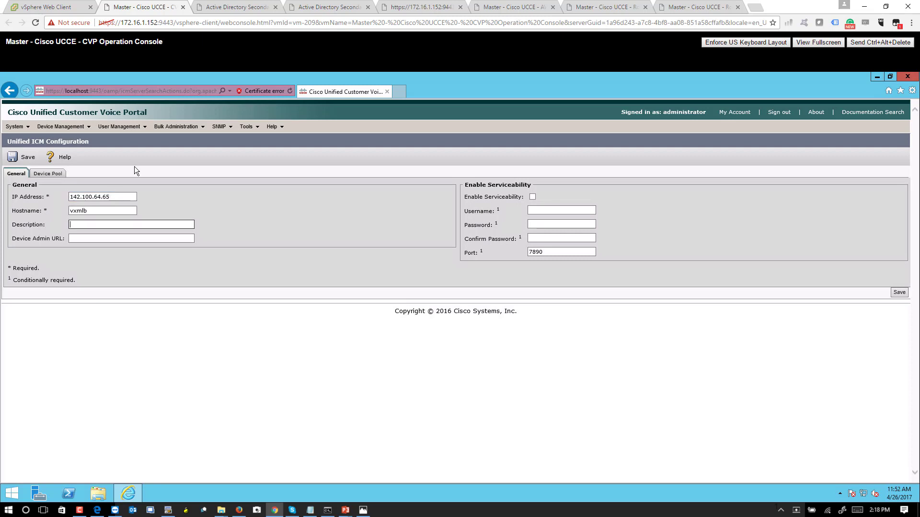
click(18, 158)
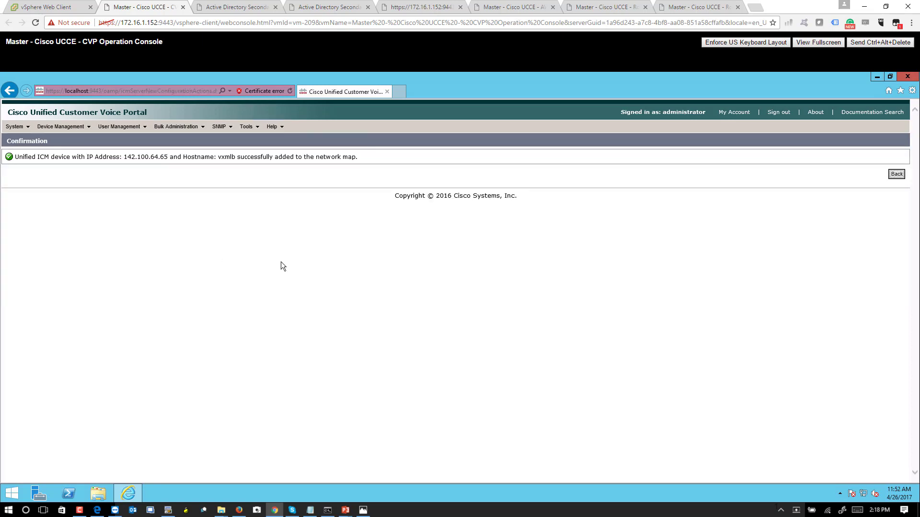
click(65, 127)
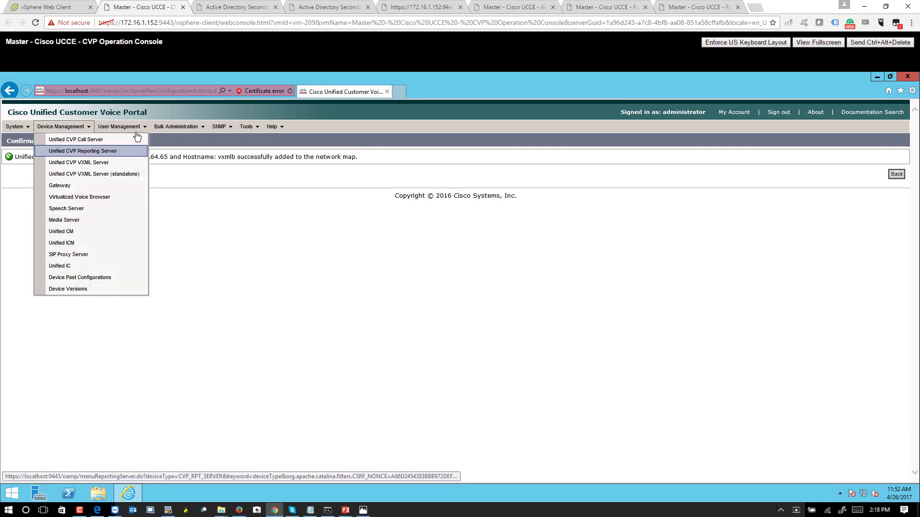
Show the Control Center network map and check the two Unified CM server entries.
mouse_move(134, 130)
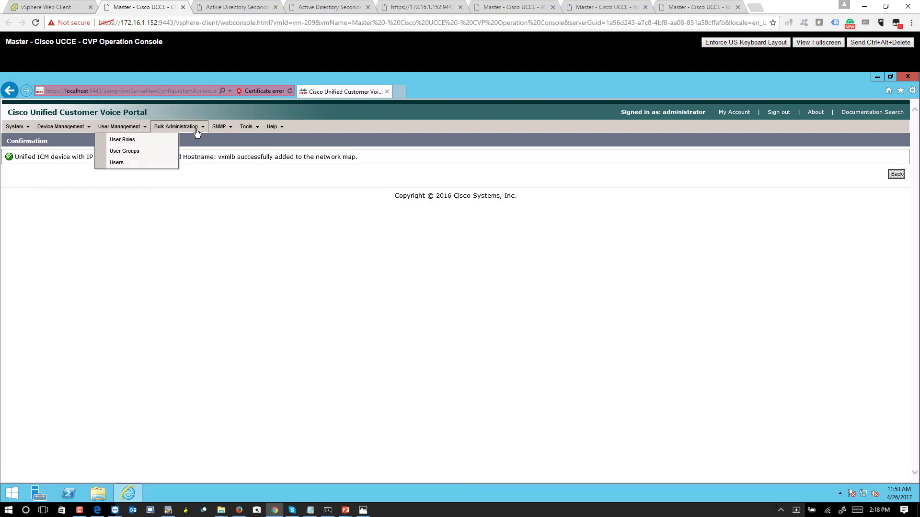
click(59, 5)
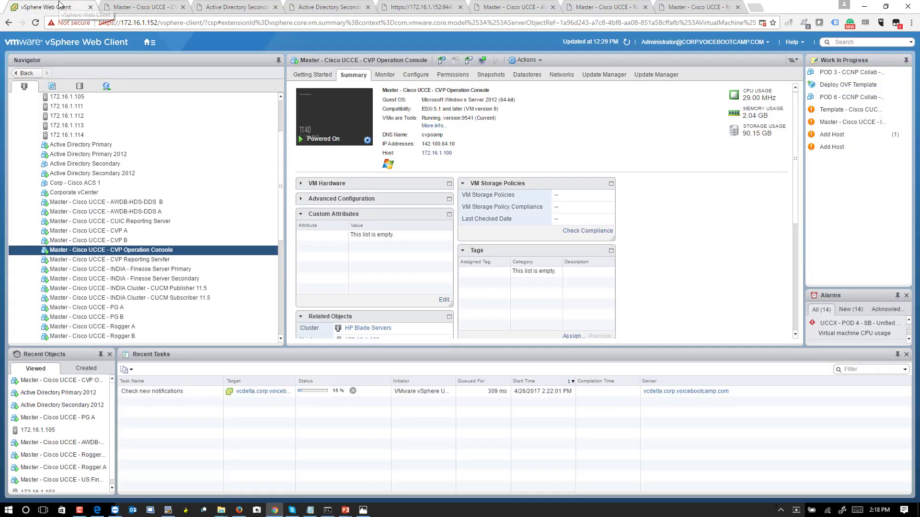
click(157, 9)
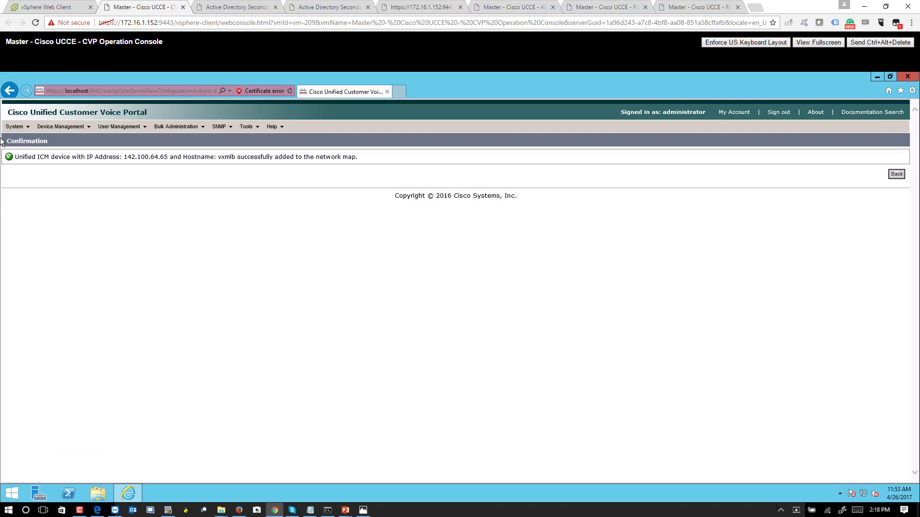
click(30, 139)
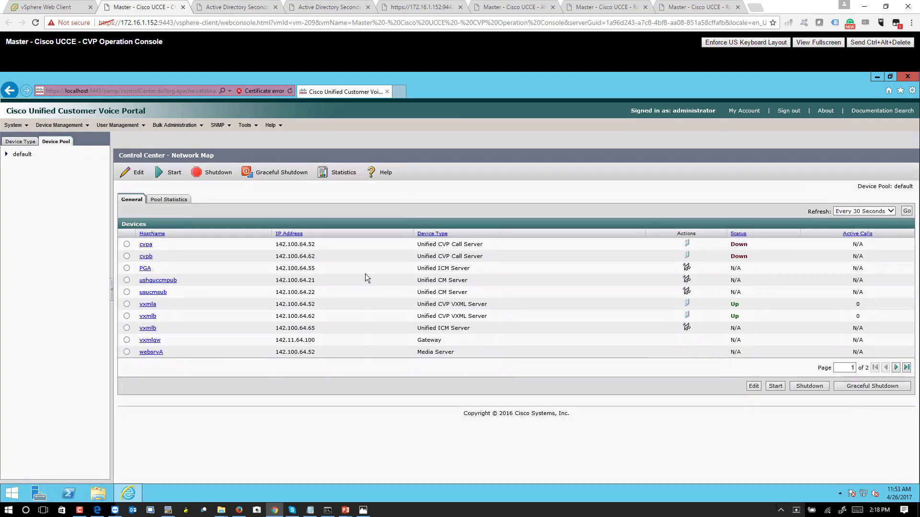
drag(416, 280, 658, 290)
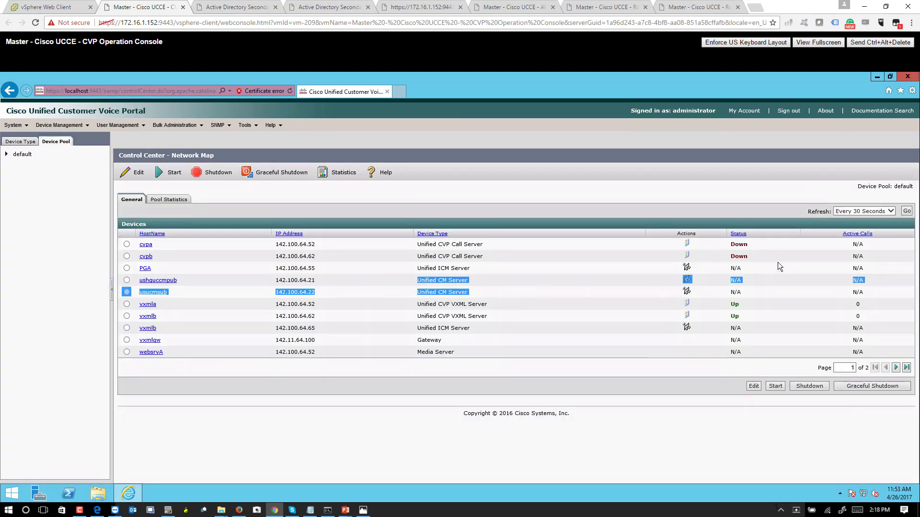
click(91, 243)
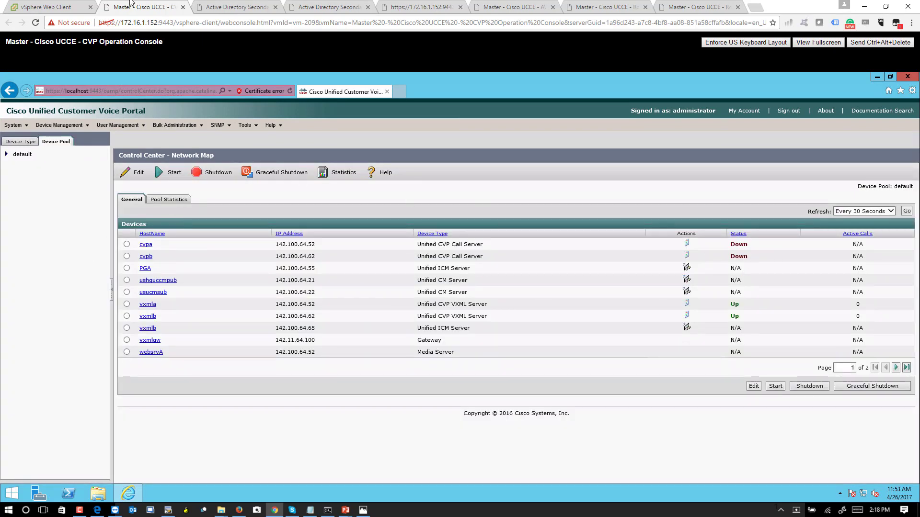
click(53, 6)
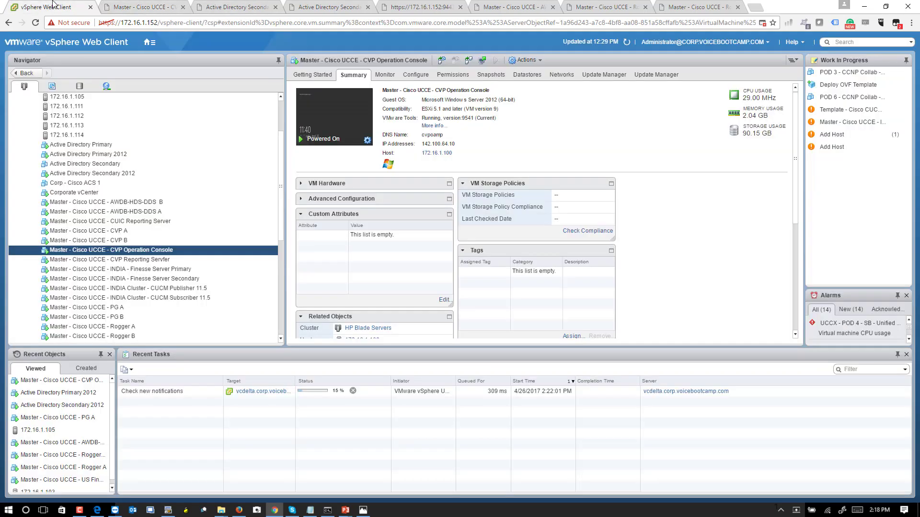
Reset the CVP A virtual machine via Power > Reset and confirm.
click(155, 236)
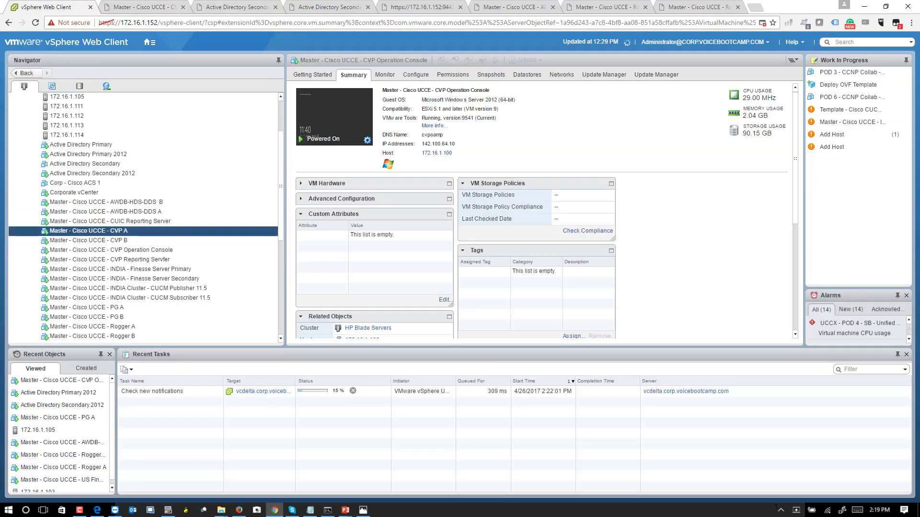
right_click(157, 236)
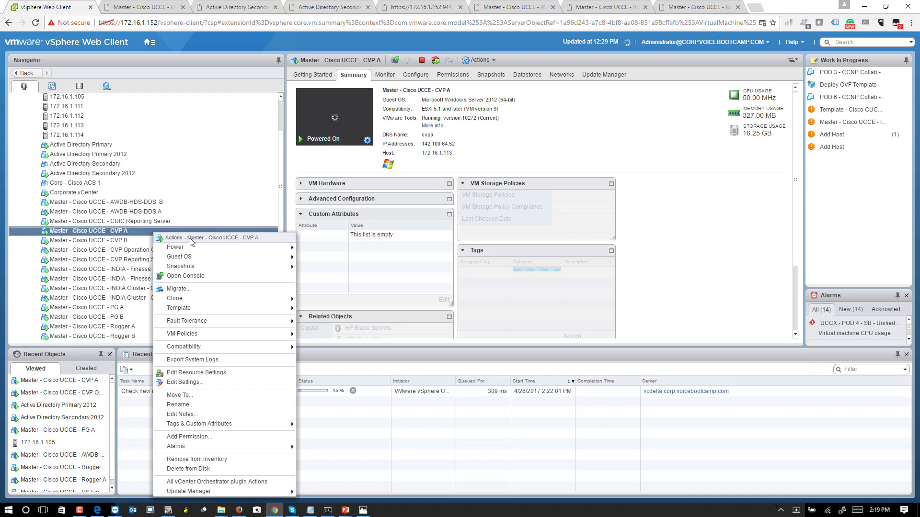
mouse_move(227, 255)
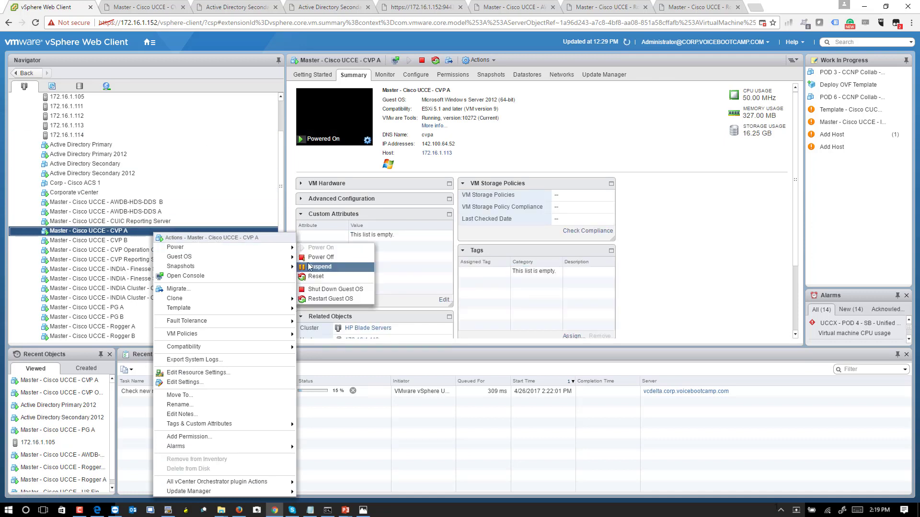
mouse_move(293, 251)
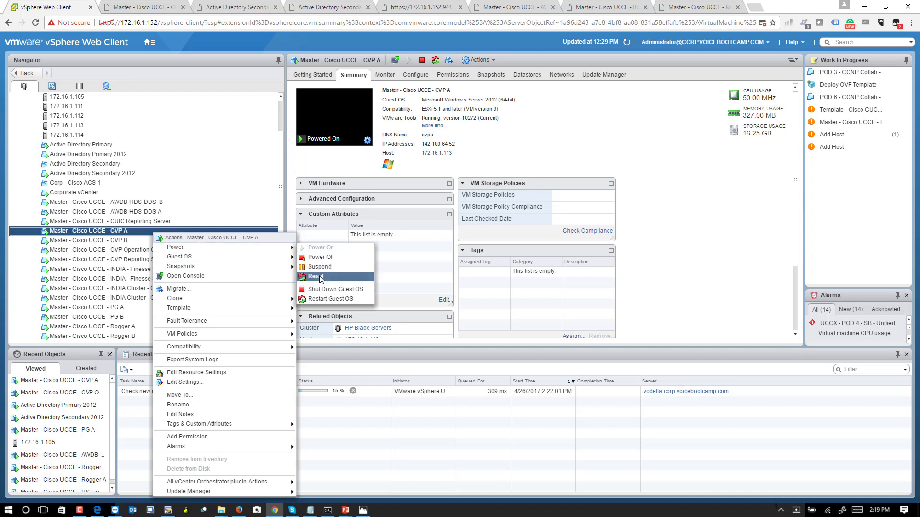
click(316, 276)
click(443, 289)
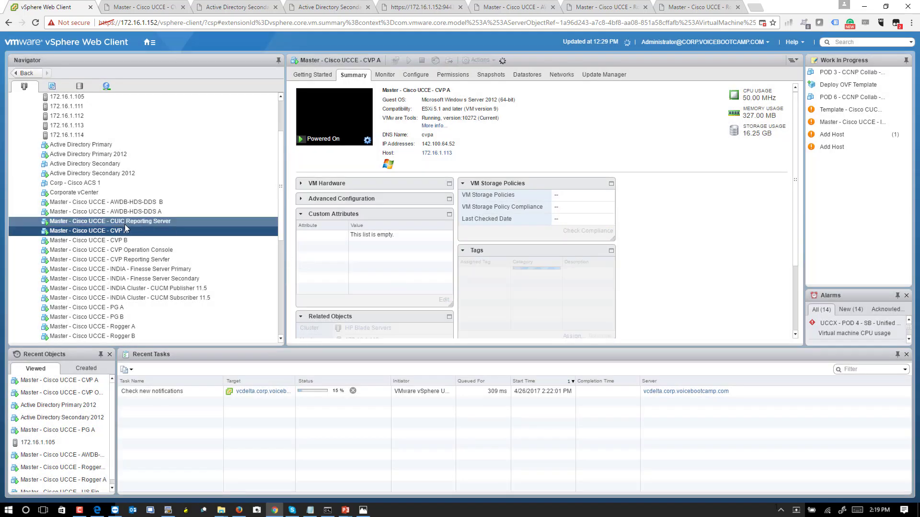
Reset the CVP B virtual machine via Power > Reset and confirm.
click(129, 240)
right_click(135, 243)
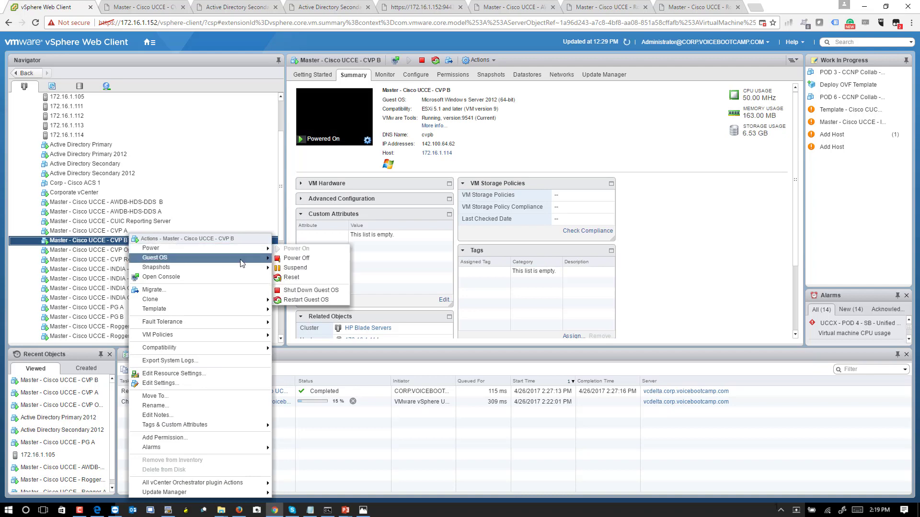
mouse_move(257, 249)
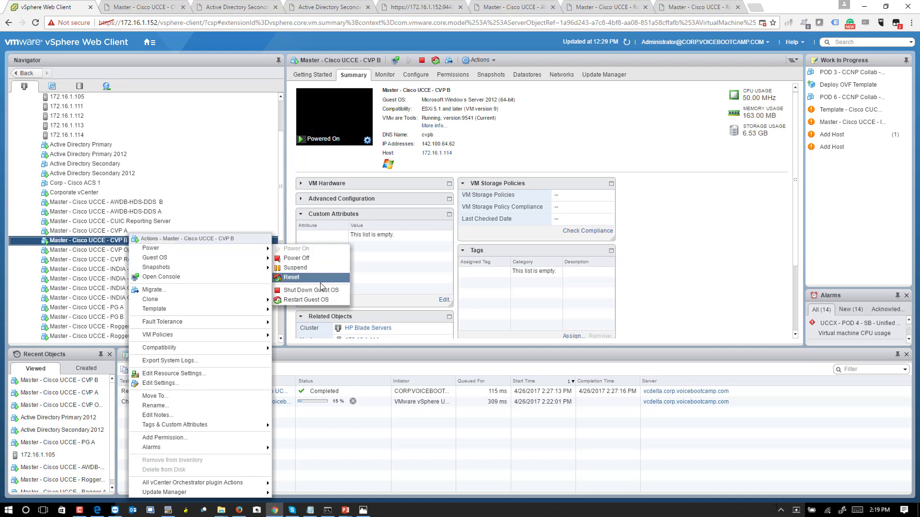
click(320, 283)
click(429, 286)
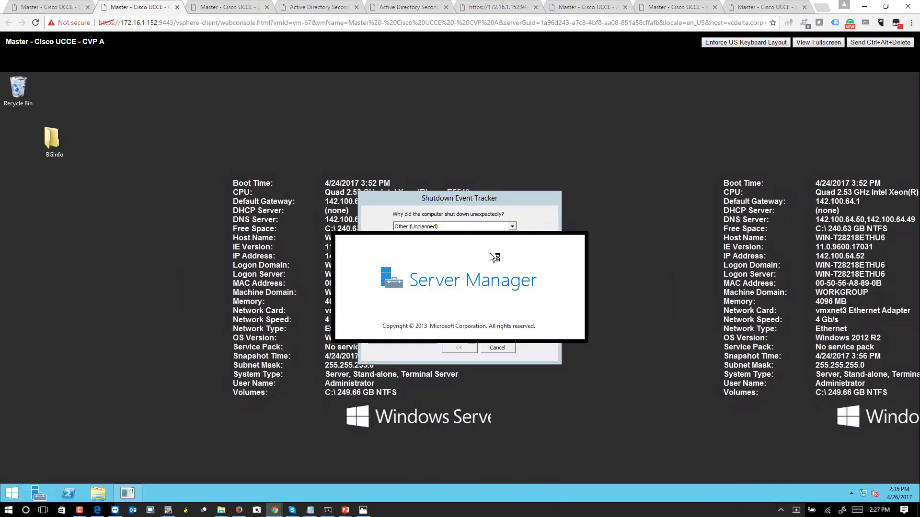
Dismiss the shutdown reason prompt and restart Windows on the CVP A server.
click(498, 348)
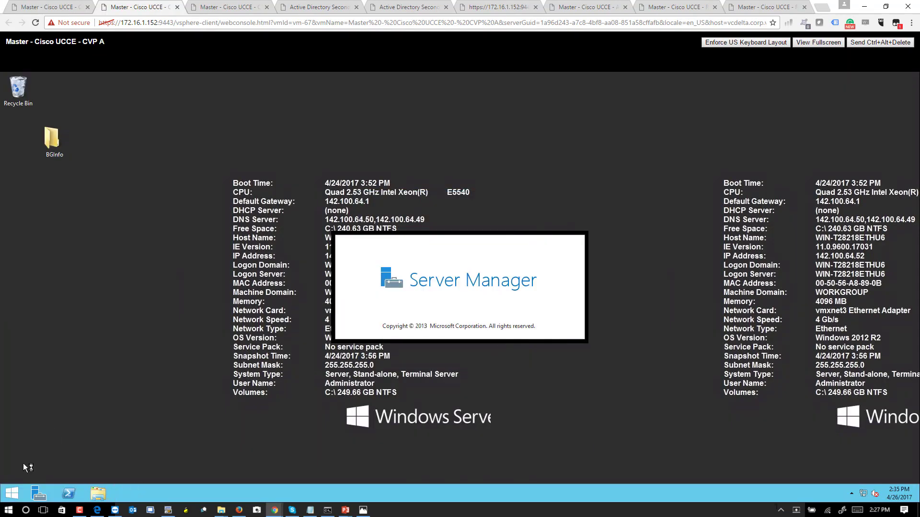
right_click(22, 494)
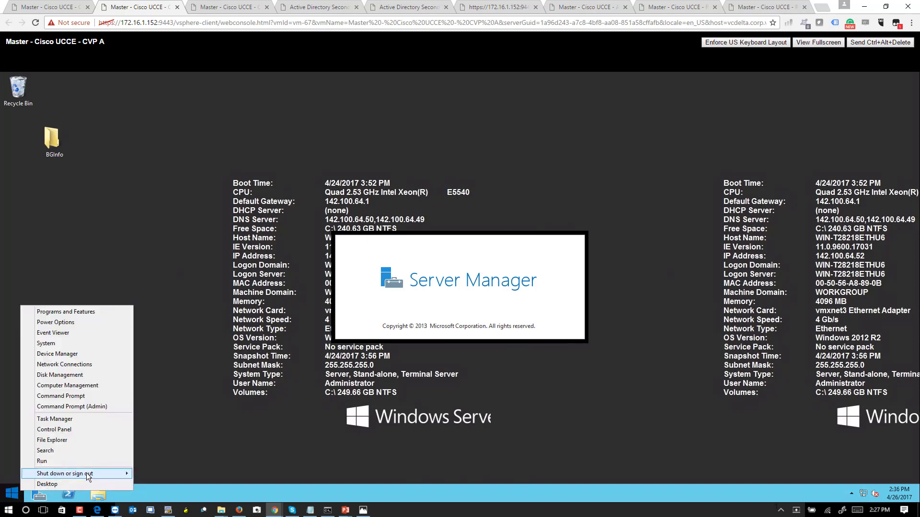
mouse_move(87, 473)
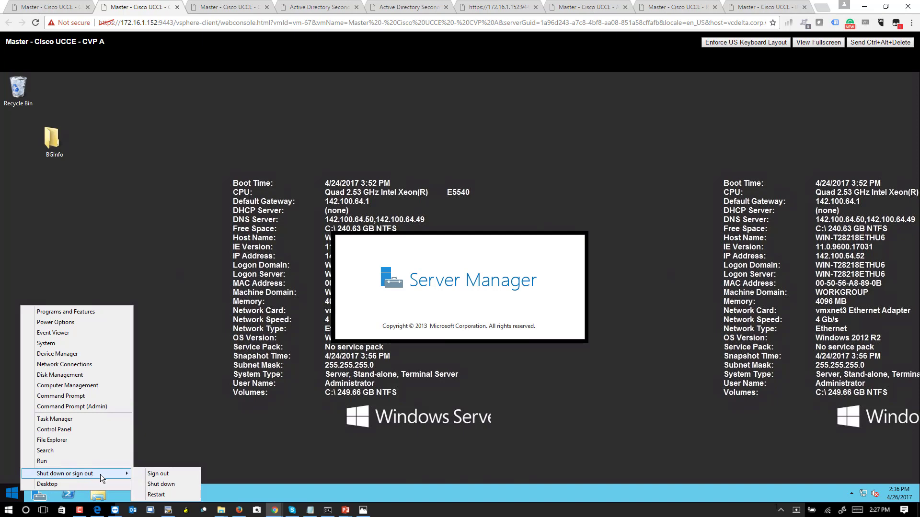
click(157, 494)
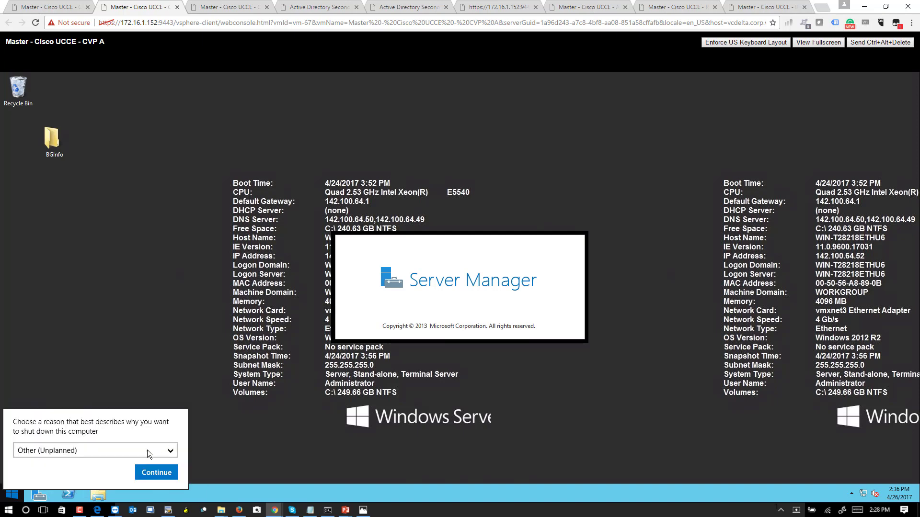
click(148, 471)
Restart Windows on the CVP B server and confirm.
key(ctrl+shift+Tab)
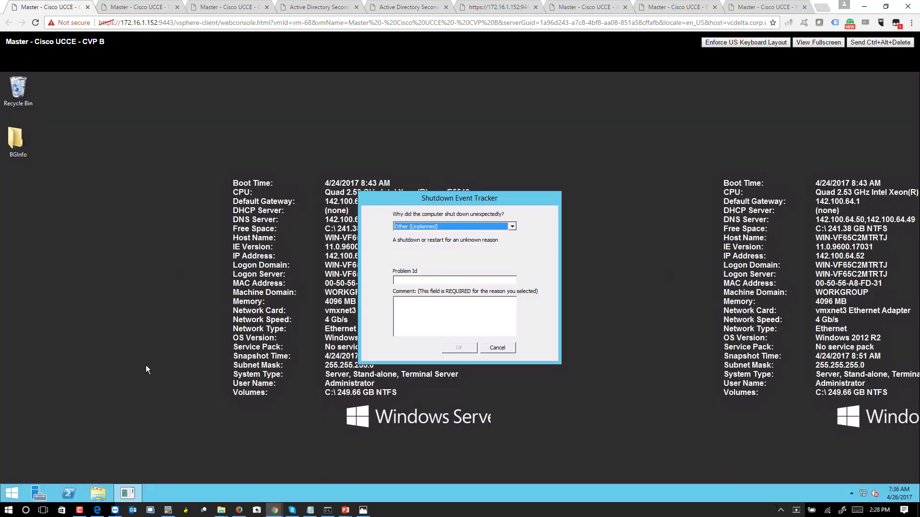
right_click(20, 492)
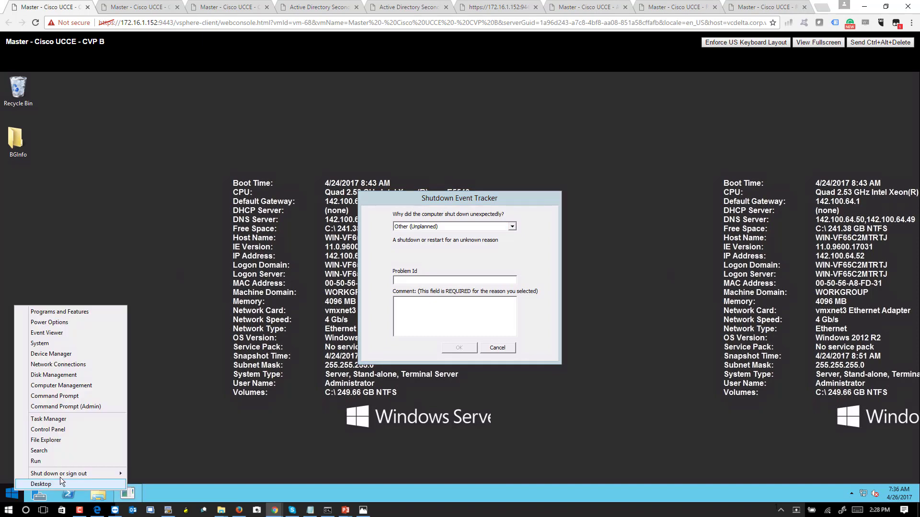
mouse_move(62, 474)
click(156, 494)
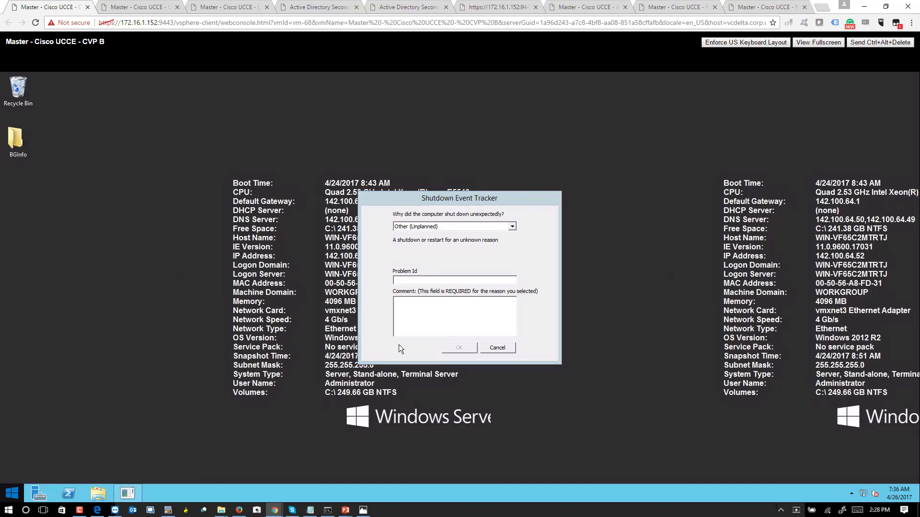
click(145, 474)
click(209, 6)
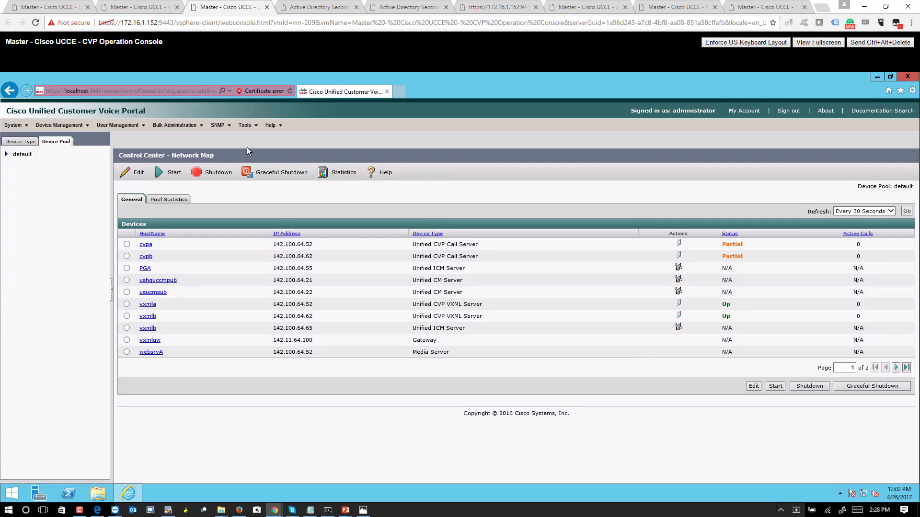
Move across browser tabs to the one showing the Operations Console server error.
click(321, 6)
click(517, 12)
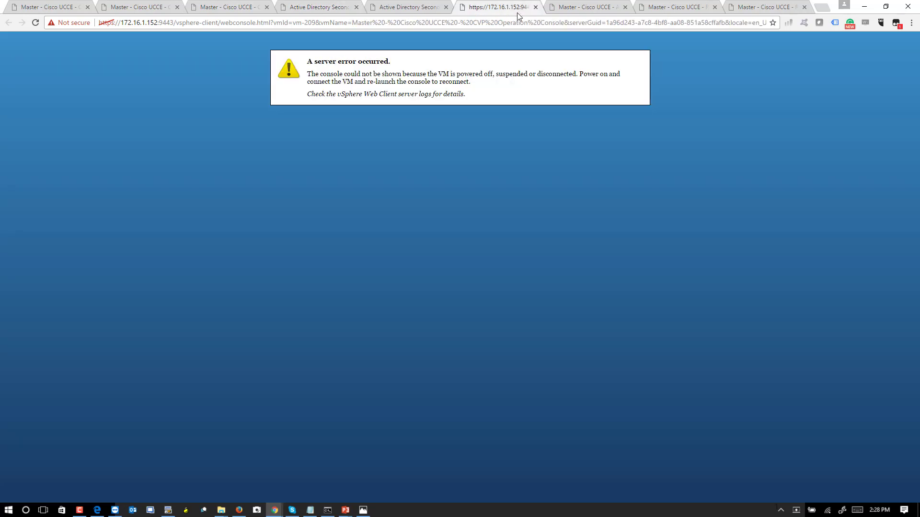
Go to 172.16.1.152 and launch the vSphere Web Client (Flash).
double_click(527, 23)
key(ctrl+a)
text(172)
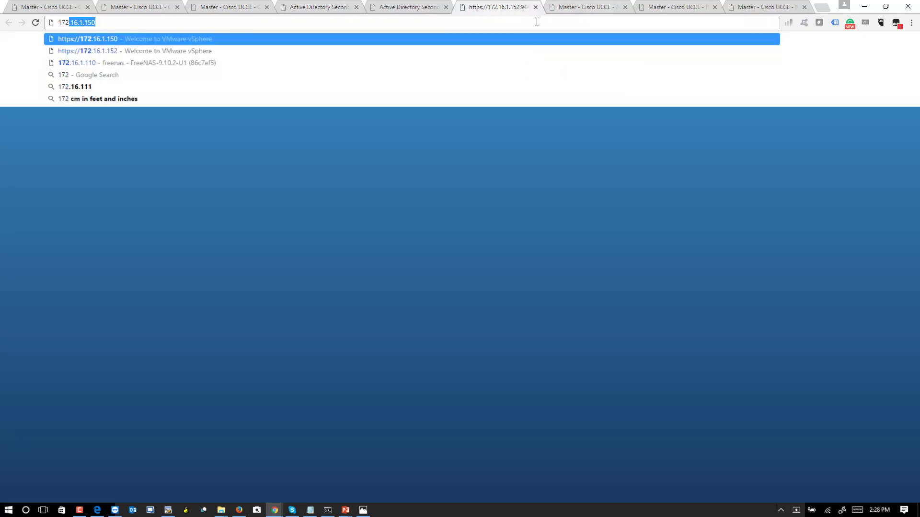
click(479, 51)
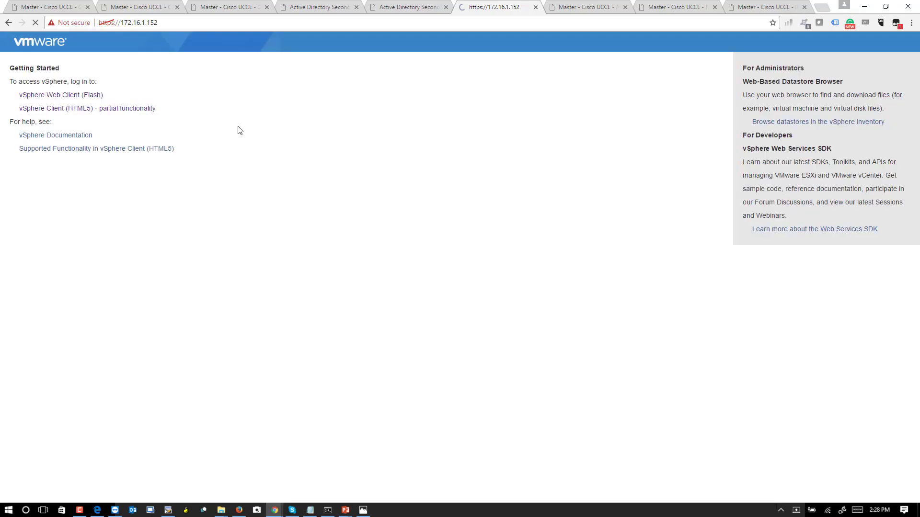
click(82, 99)
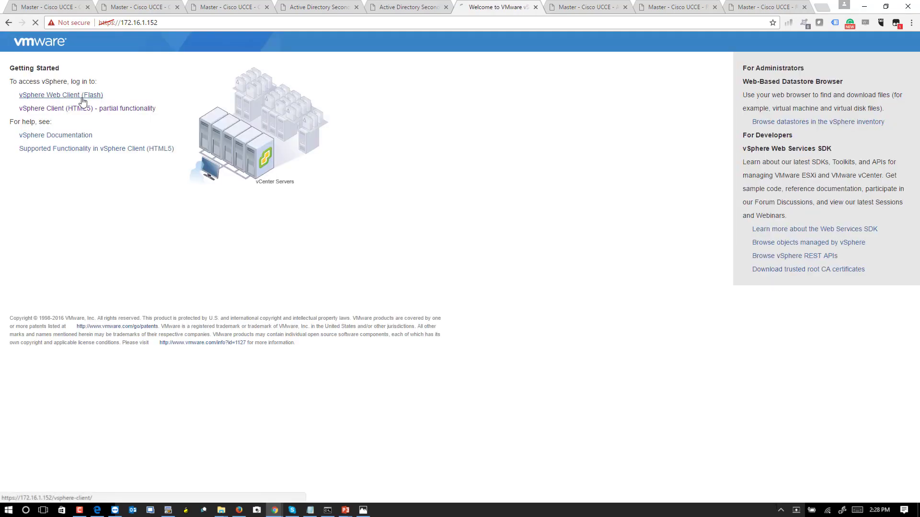
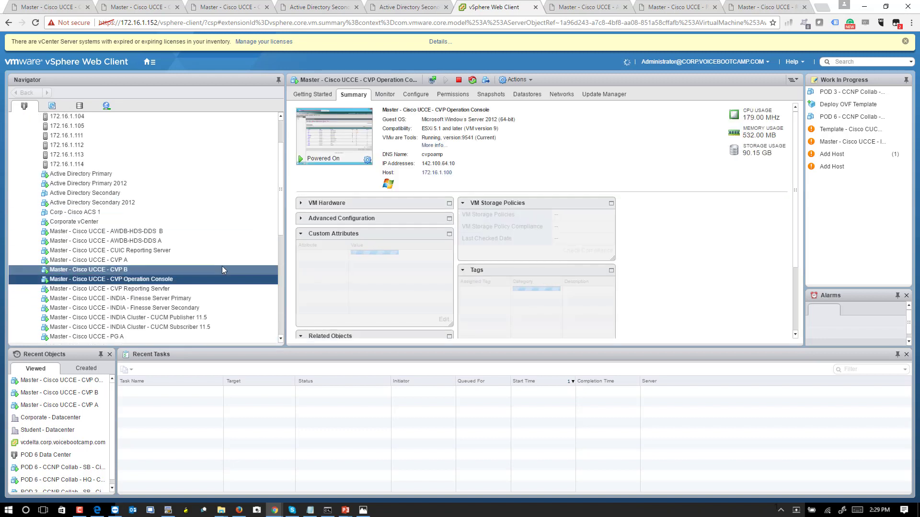
Select 'Master - Cisco UCCE - PG A', close the Active Directory tabs, and launch its web console.
scroll(142, 224, down, 3)
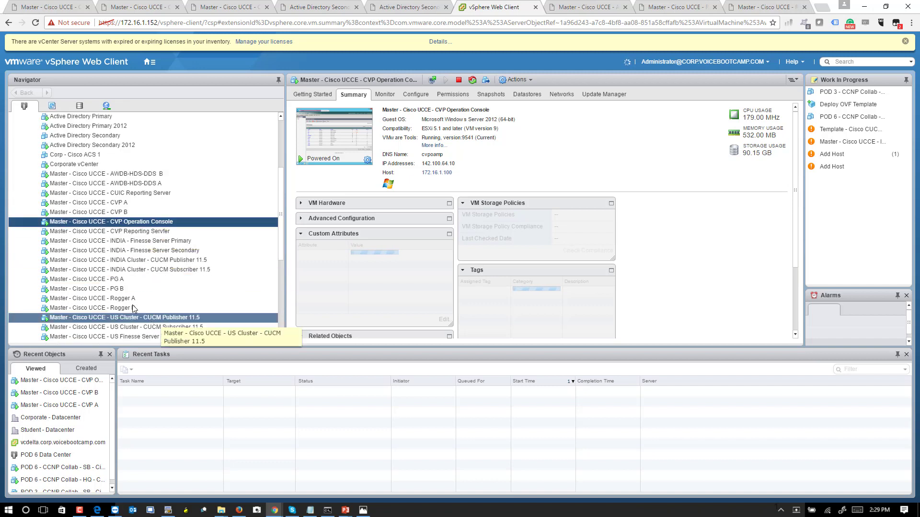
click(96, 279)
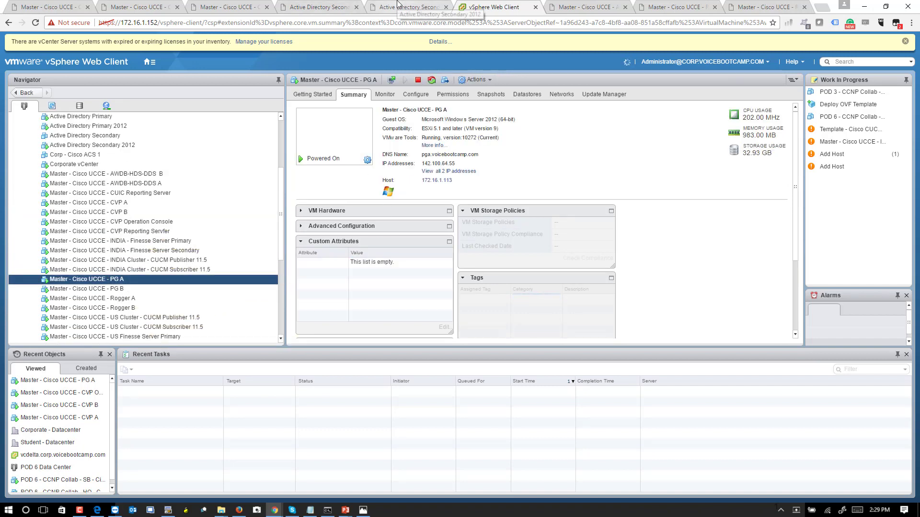
click(446, 7)
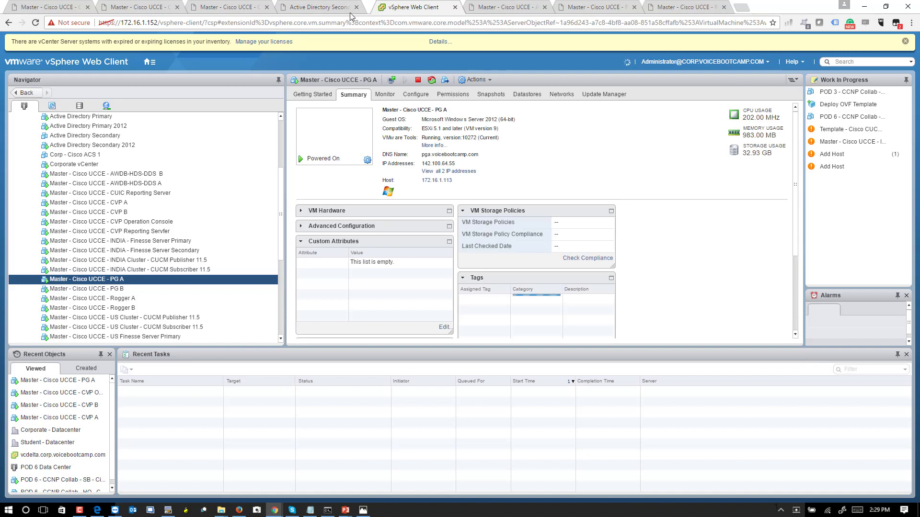
click(357, 7)
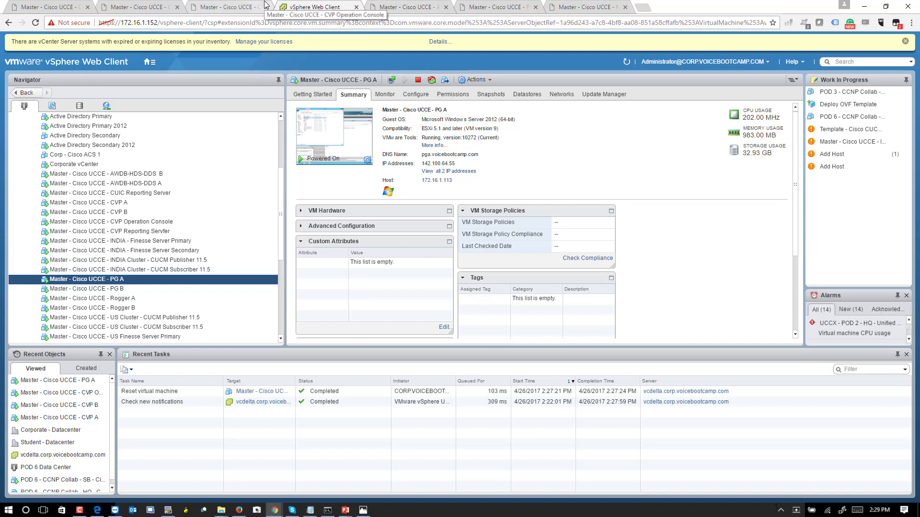
click(357, 162)
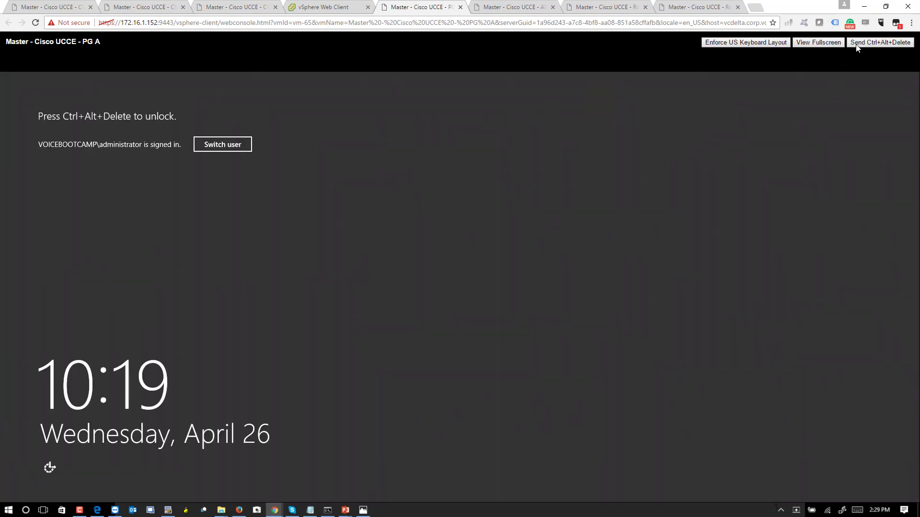
Unlock the PG A desktop with the account password and close the Network, Run, Downloads and browser windows.
click(857, 44)
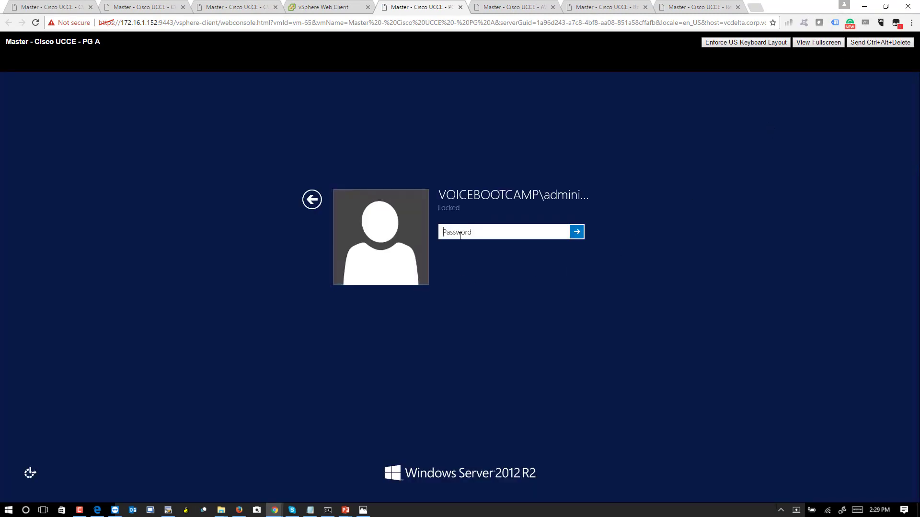
text(C1sco)
key(Return)
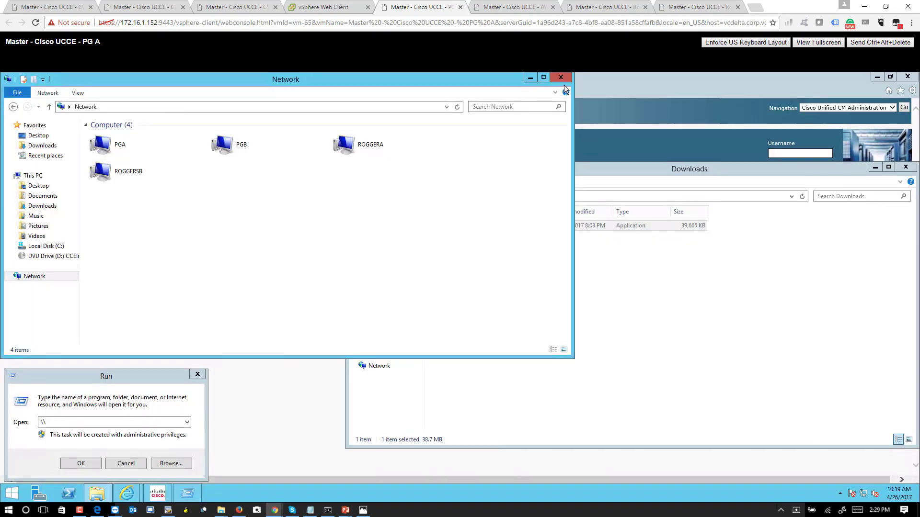
click(561, 77)
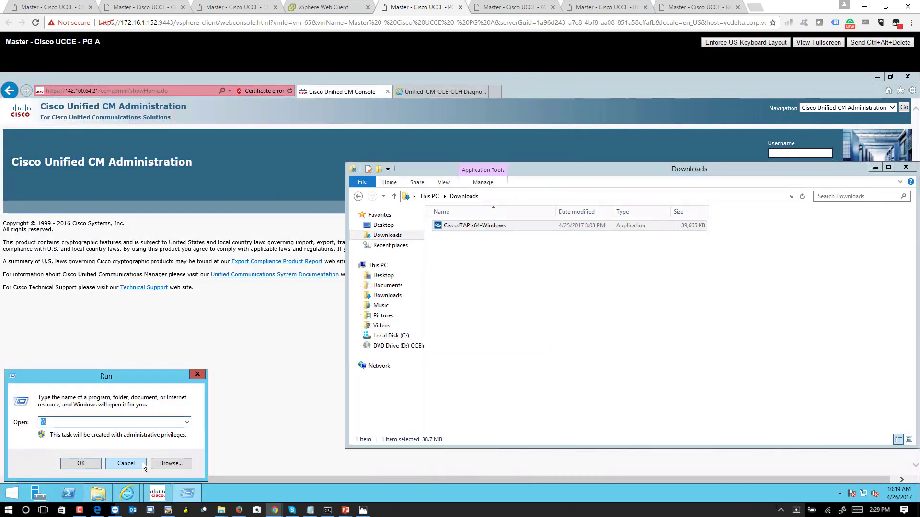
click(126, 464)
click(905, 167)
click(908, 76)
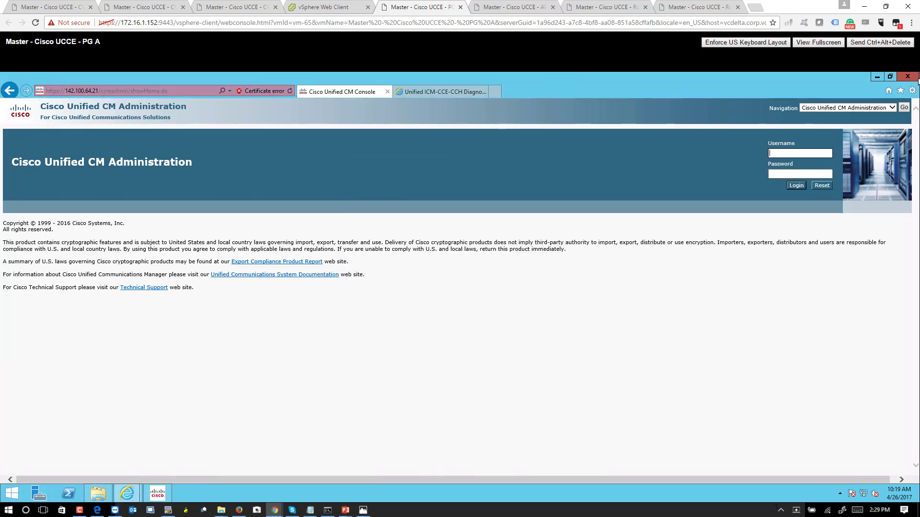
click(441, 286)
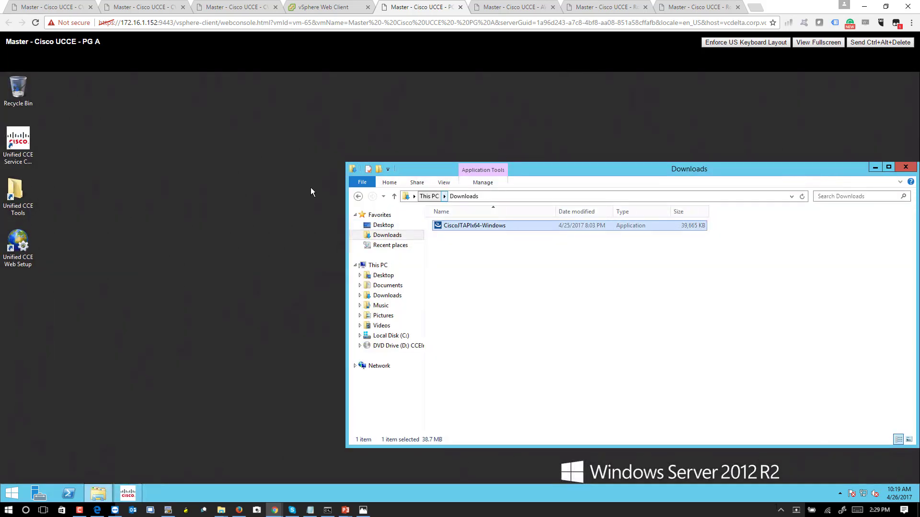
Open the Unified CCE Tools folder and launch Peripheral Gateway Setup.
click(13, 190)
double_click(13, 191)
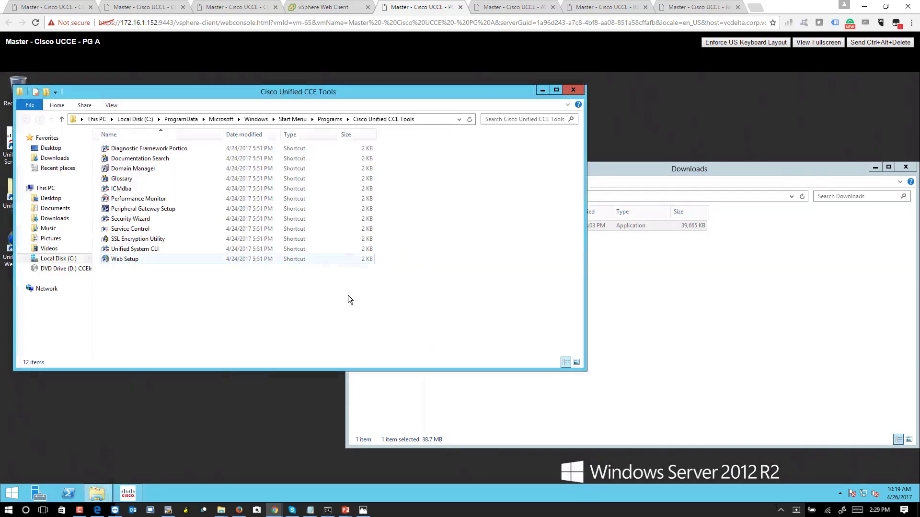
double_click(156, 213)
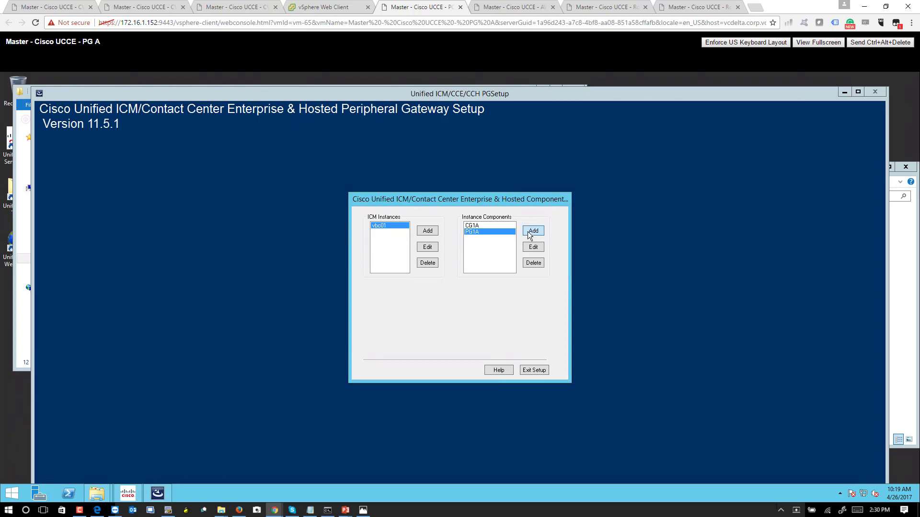
Add a duplexed Peripheral Gateway PG 3 to instance vbc01 with VRU as its client type.
click(529, 233)
click(455, 250)
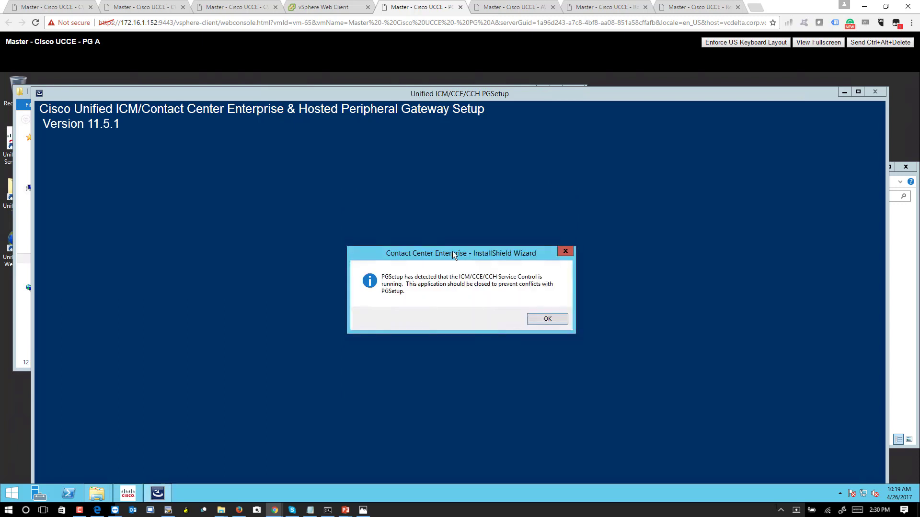
click(538, 319)
click(562, 208)
click(536, 220)
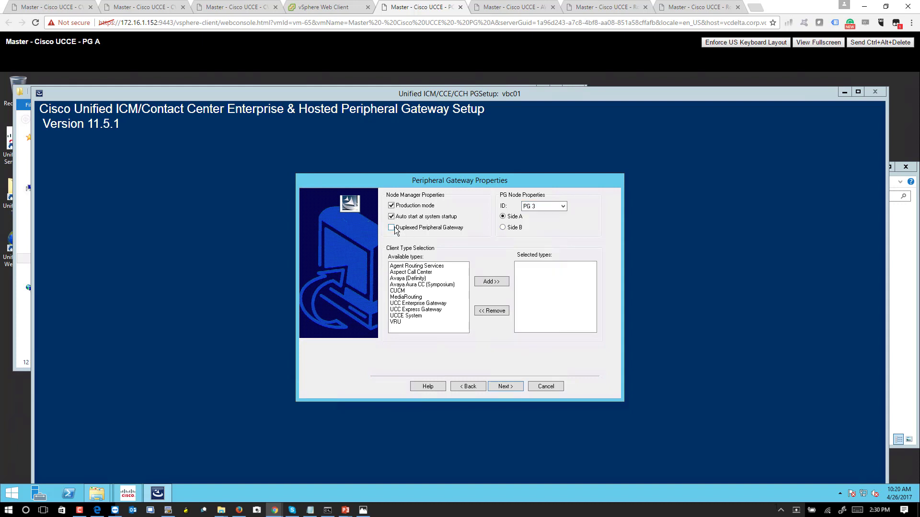
click(400, 322)
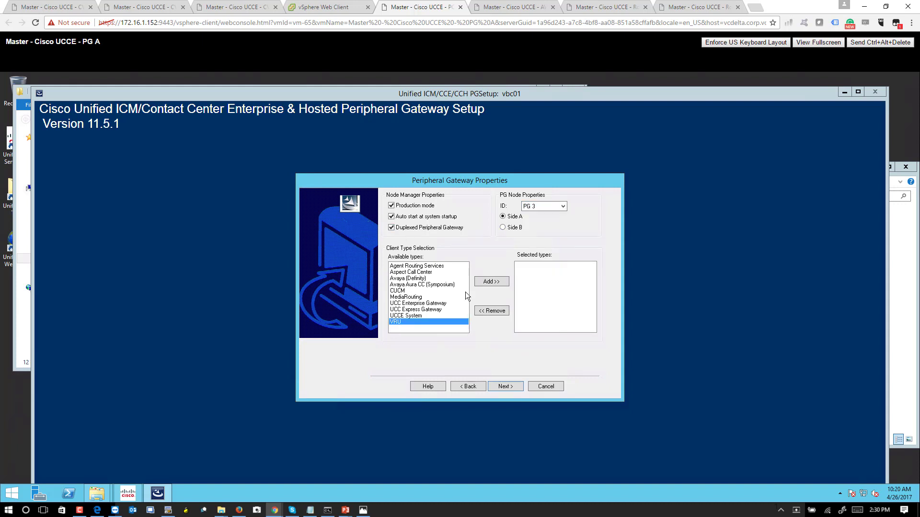
click(485, 283)
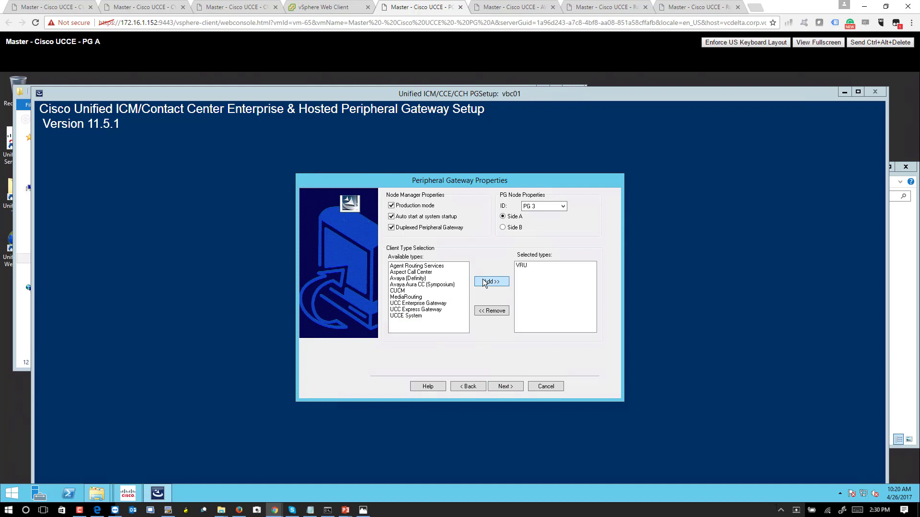
click(505, 386)
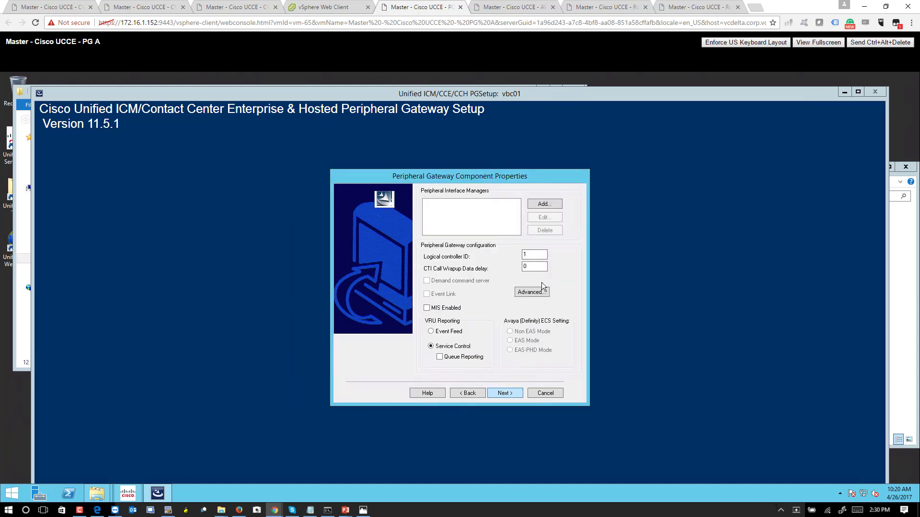
Set logical controller ID 5002 and add enabled VRU PIM 1 named CVPPG_A.
drag(532, 257, 517, 257)
text(5002)
click(545, 204)
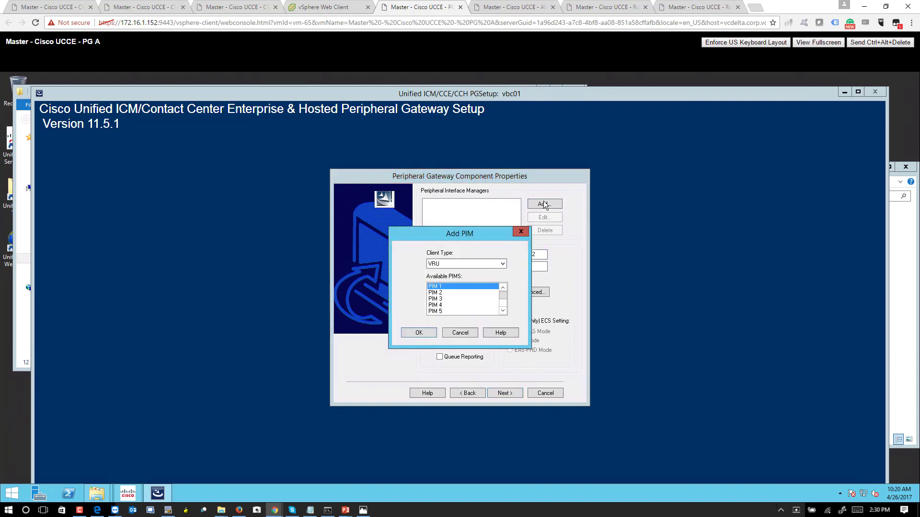
click(419, 333)
click(421, 234)
click(503, 245)
key(ctrl+a)
text(CV)
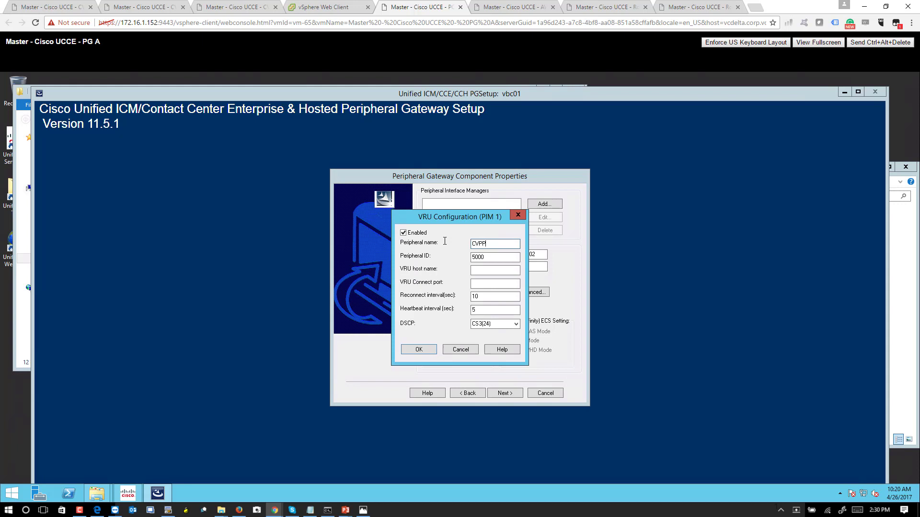
text(PPG_A)
key(Tab)
Switch to the AWDB-HDS-DDS A console and sign in with the account password.
click(518, 5)
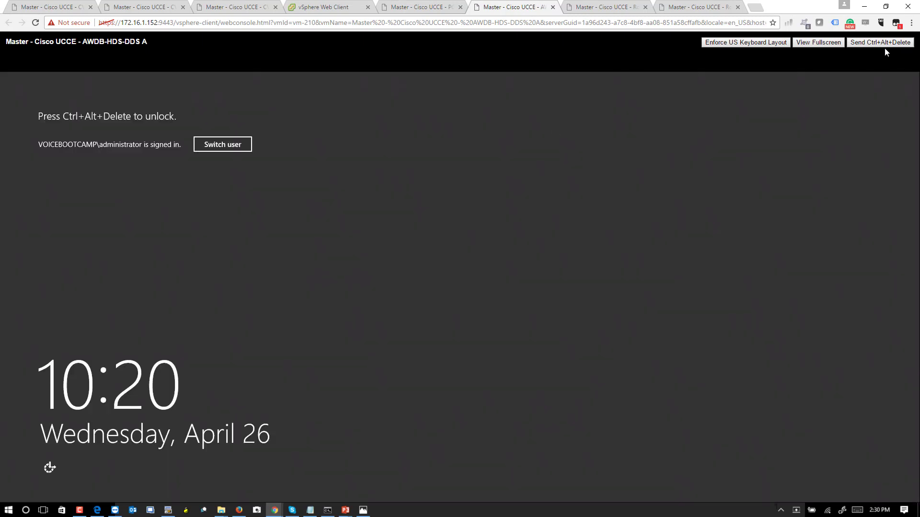
click(885, 44)
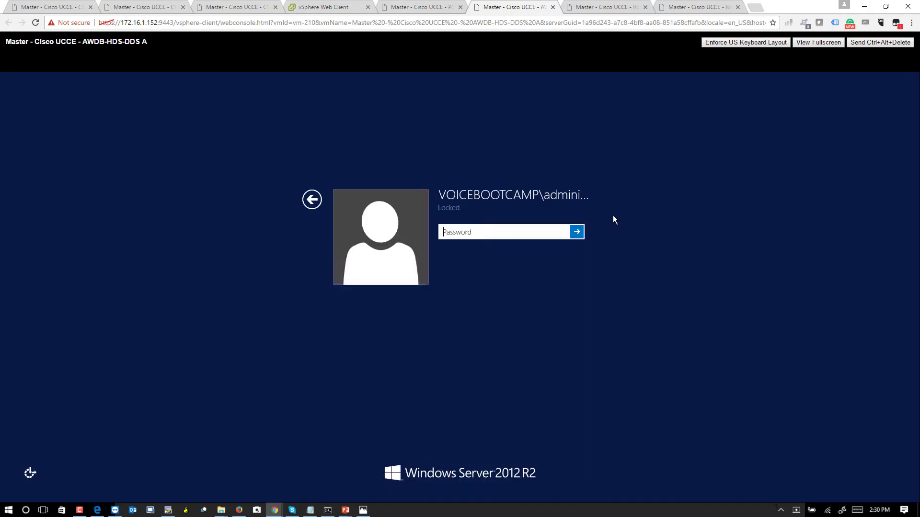
text(•••••••••••)
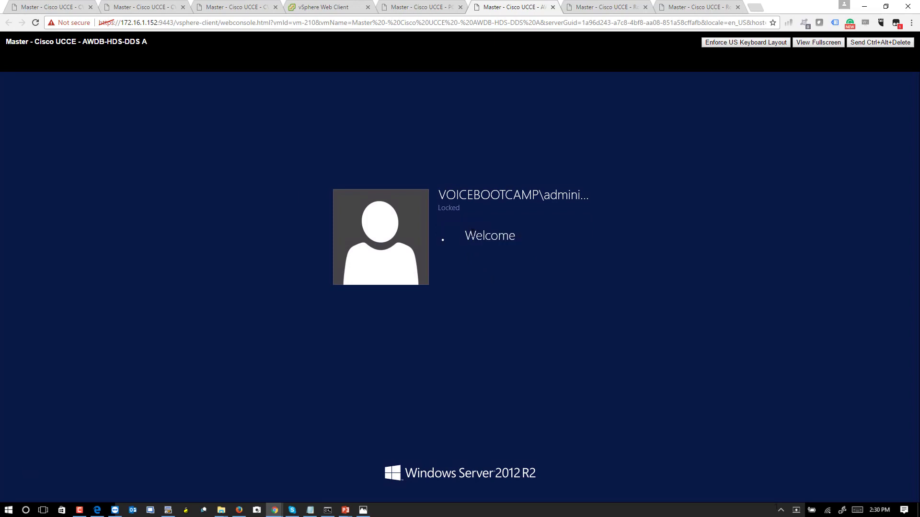
key(Return)
In PG Explorer, read CVPPG_A's peripheral ID 5004, then return to the PG A console.
double_click(430, 246)
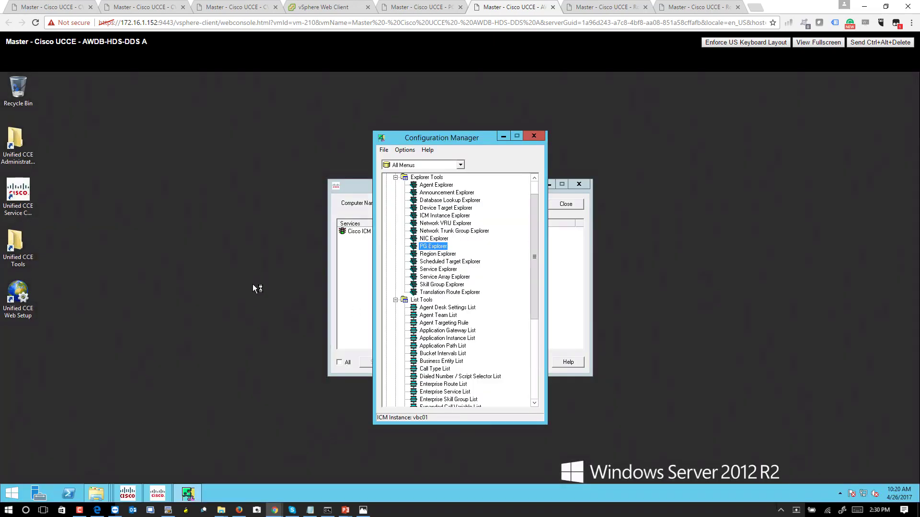
click(582, 205)
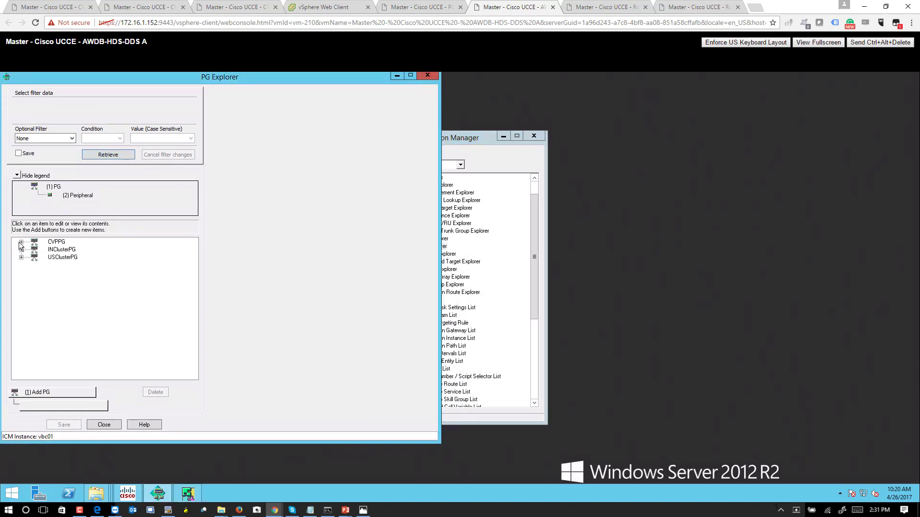
click(21, 242)
click(77, 250)
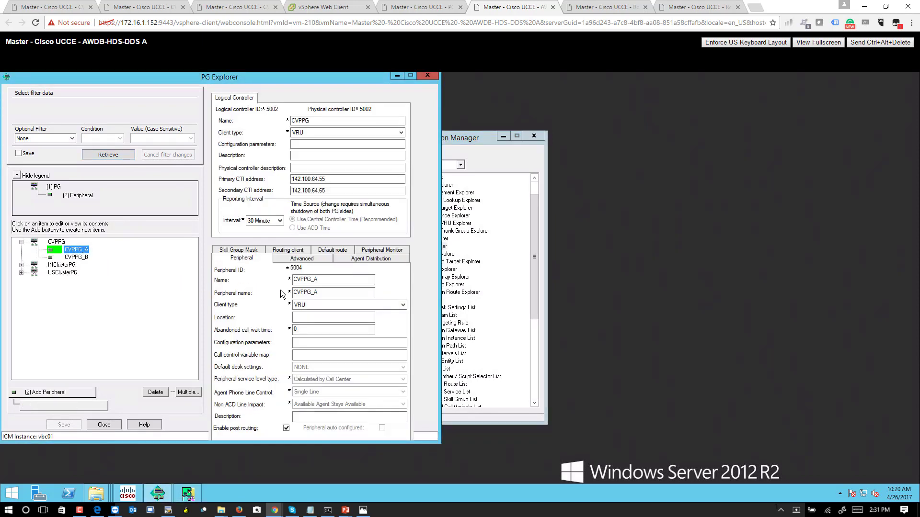
click(324, 280)
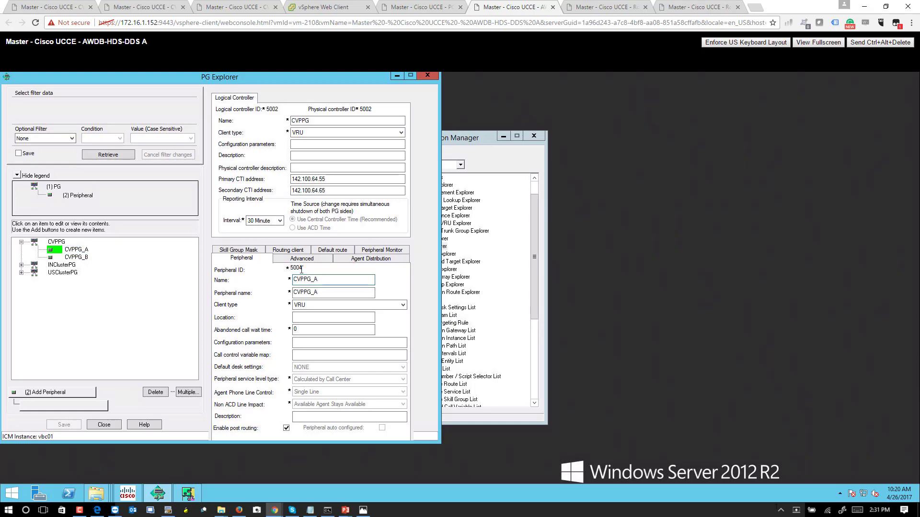
click(382, 6)
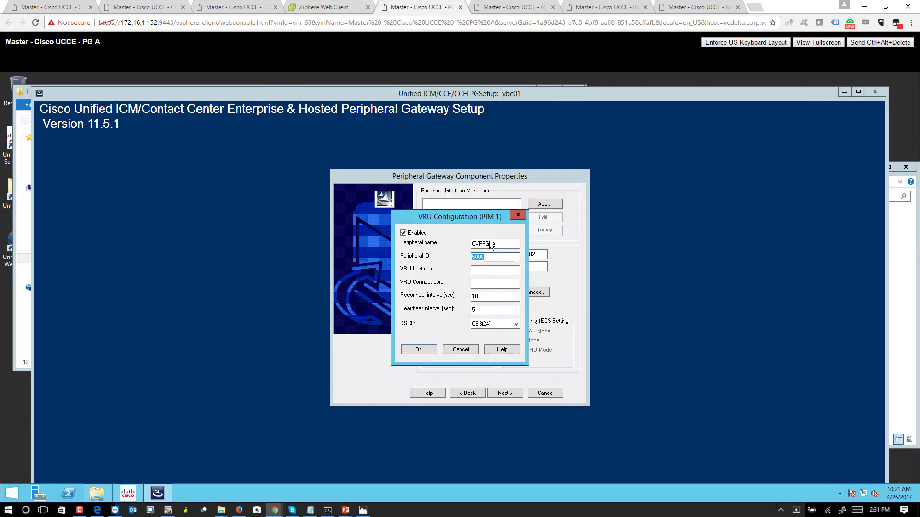
Give PIM 1 peripheral ID 5004, VRU host 142.100.64.52 and port 5000, and save it.
click(497, 257)
text(4)
click(503, 271)
text(142.100.64.52)
click(498, 287)
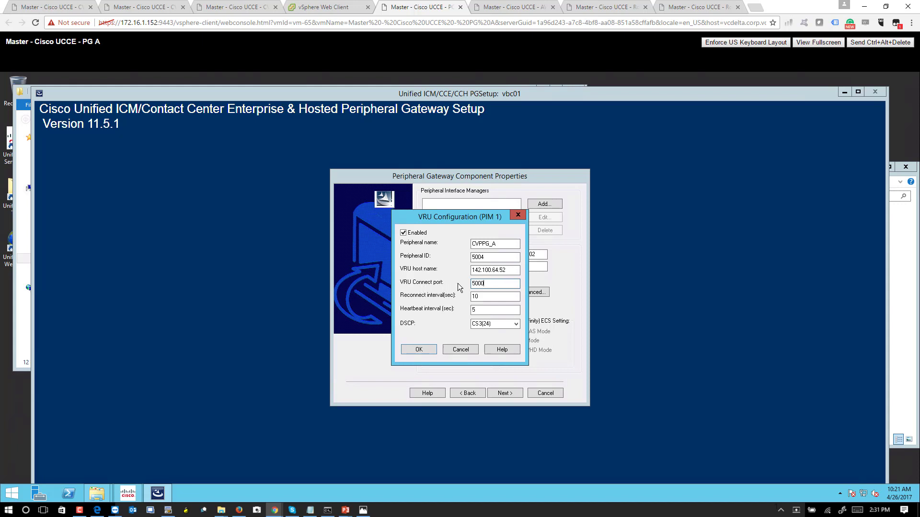
double_click(477, 284)
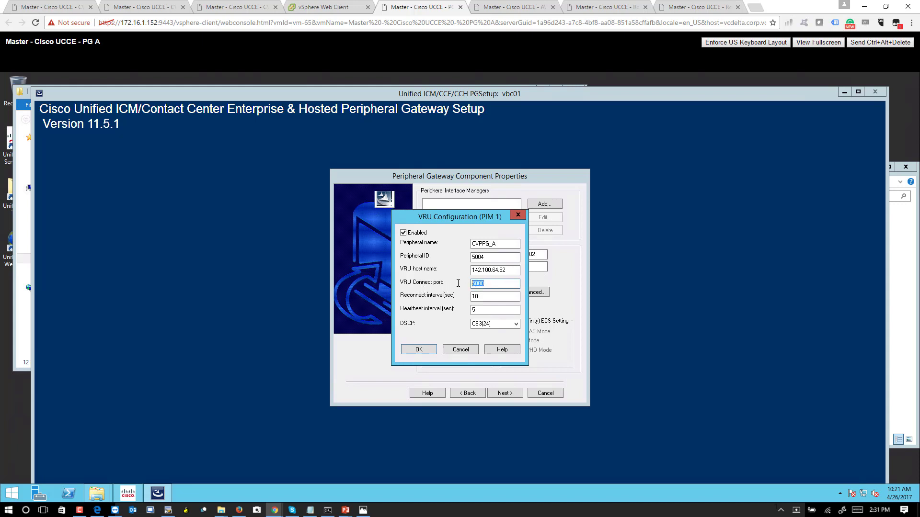
click(417, 351)
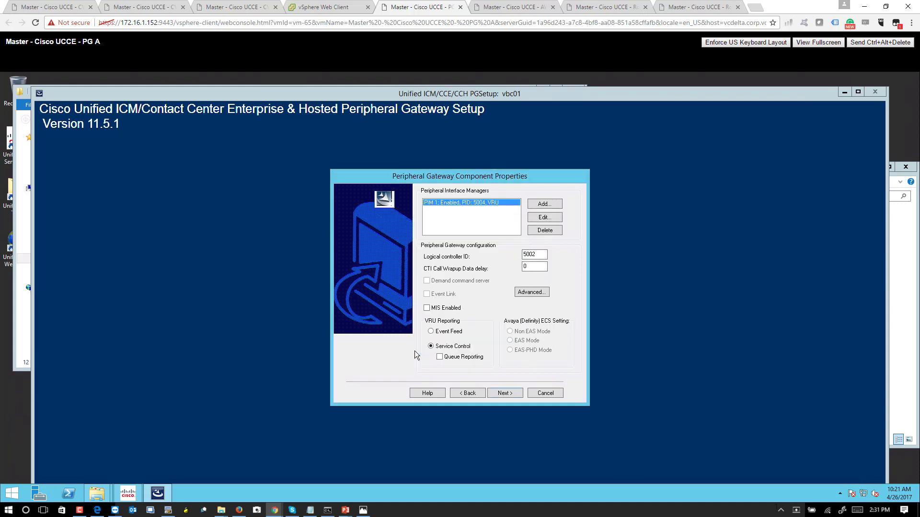
Add VRU PIM 2 named CVPPG_B and begin entering its peripheral ID 5005.
click(556, 205)
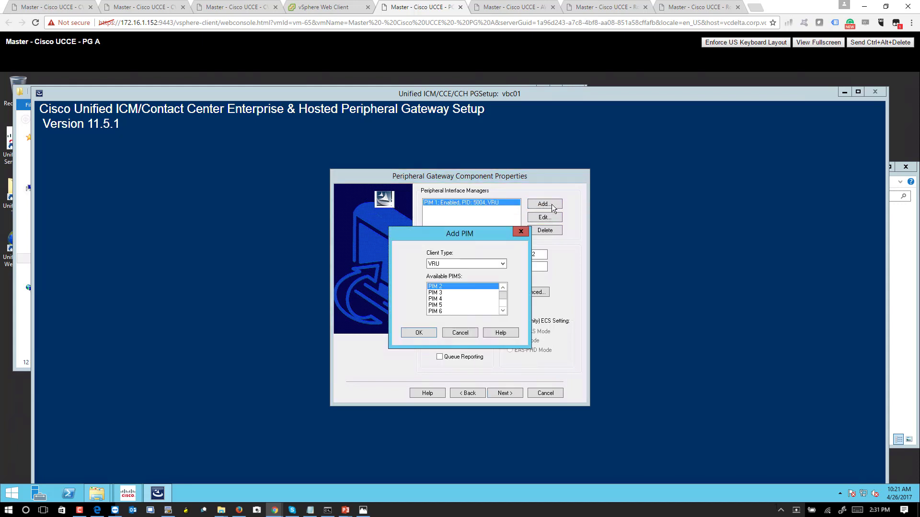
key(Return)
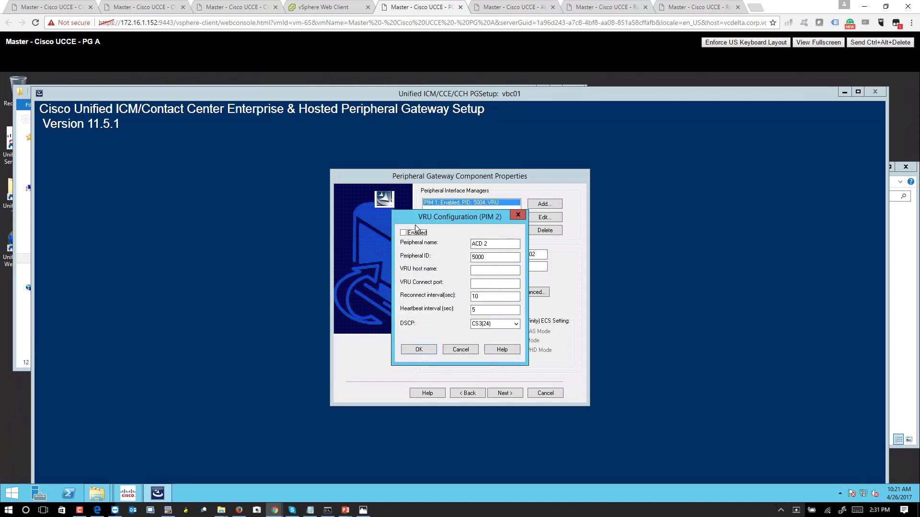
key(Tab)
text(CVPPG_B)
key(Tab)
text(500)
Check CVPPG_B's peripheral ID 5005 in PG Explorer on the AWDB console.
click(537, 4)
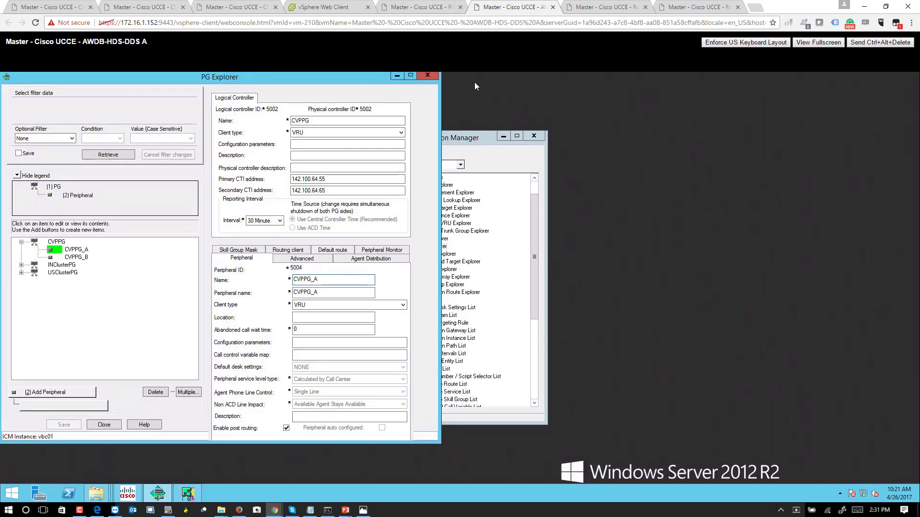
click(77, 257)
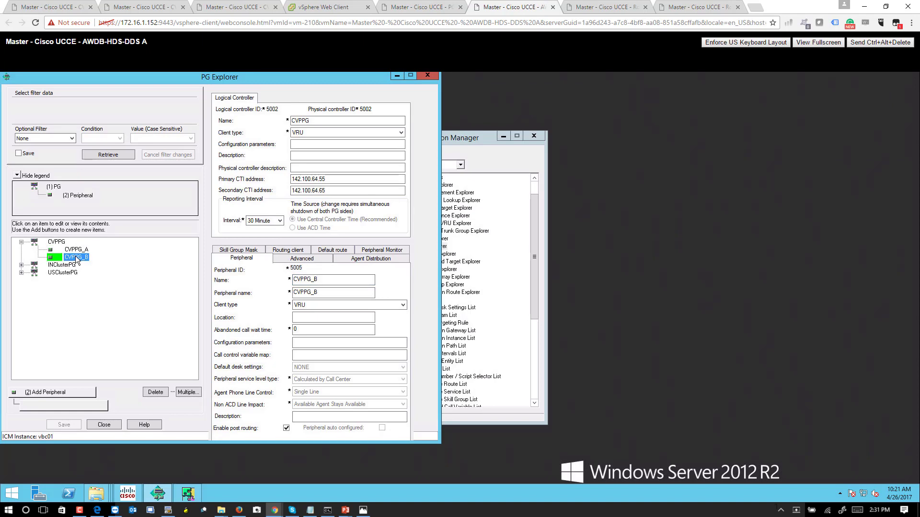
click(407, 6)
Save PIM 2 with VRU host 142.100.64.62 and port 5000, then advance to Network Interfaces.
click(490, 270)
text(142.100.6)
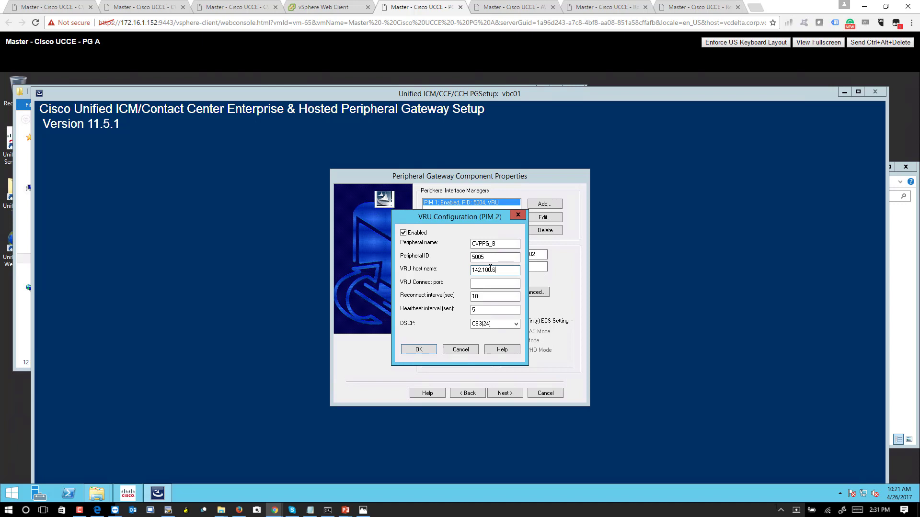
text(4.62)
key(Tab)
text(5000)
click(416, 349)
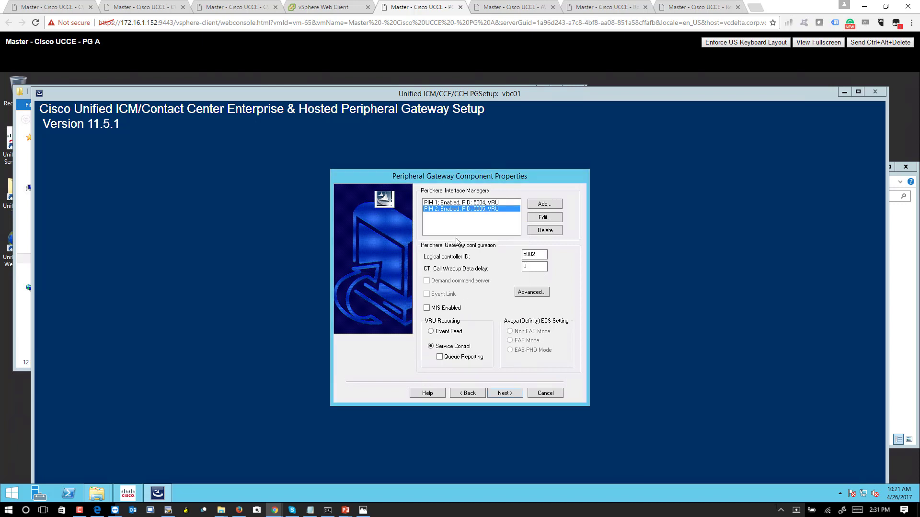
click(499, 394)
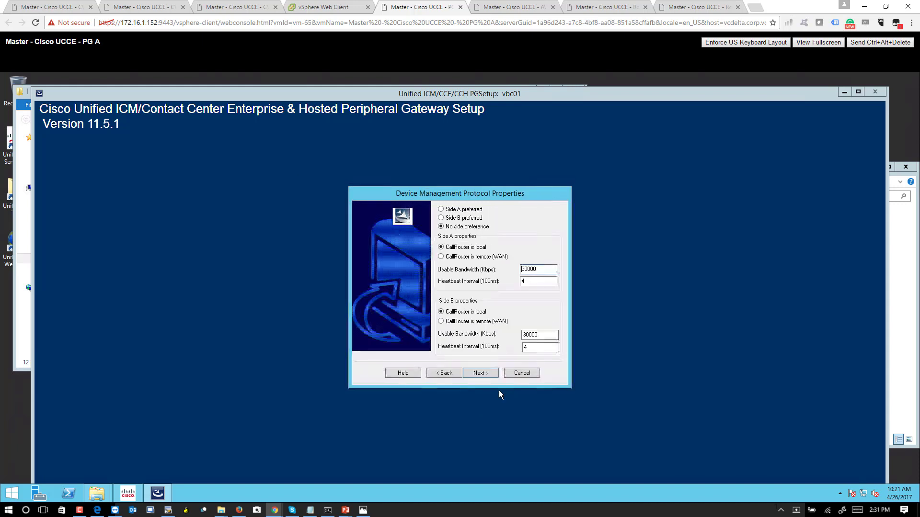
click(480, 374)
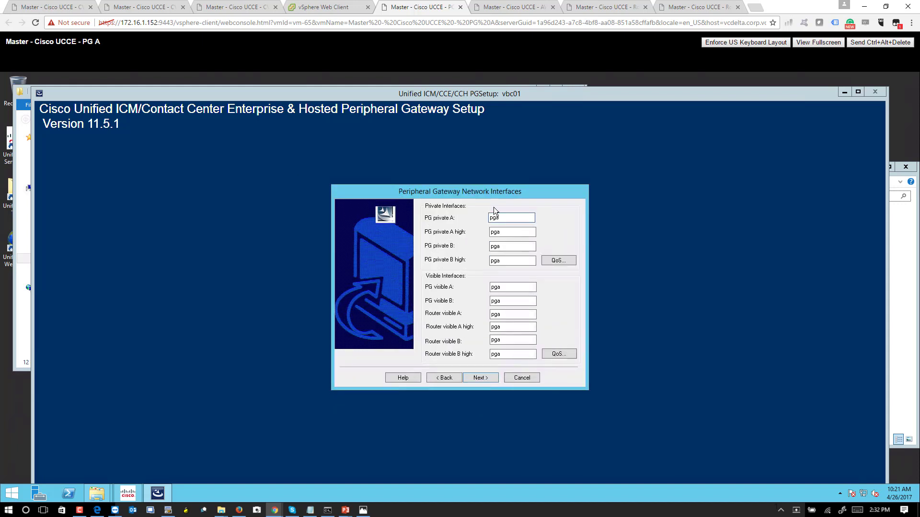
Enter PG private A 192.168.100.55 and B 192.168.100.65, including their high fields.
drag(505, 218, 487, 221)
text(192.168.100.55)
key(ctrl+a)
key(ctrl+c)
double_click(531, 234)
key(ctrl+v)
key(Tab)
key(ctrl+v)
key(BackSpace)
key(BackSpace)
key(BackSpace)
text(65)
key(Tab)
key(ctrl+v)
text(65)
key(Tab)
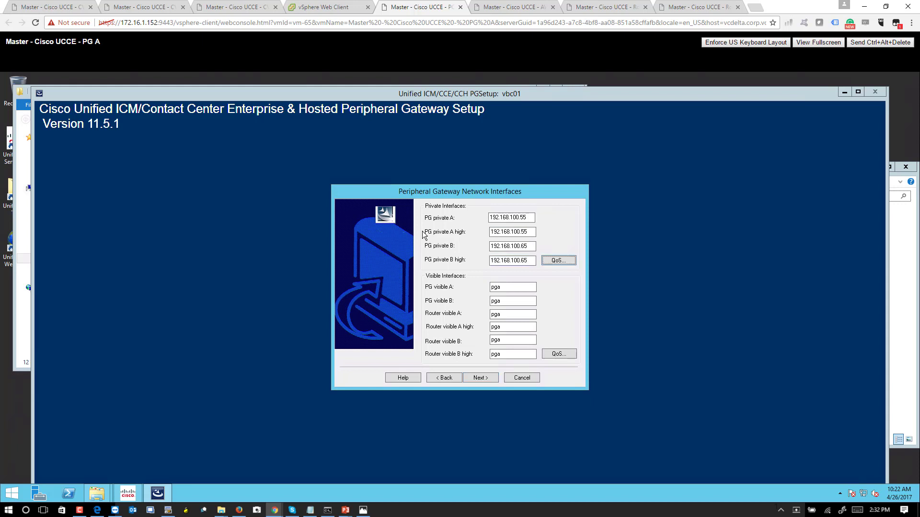
Set PG visible A and B to 142.100.64.55.
key(Tab)
text(142.100.64.55)
key(ctrl+a)
key(ctrl+c)
key(Tab)
key(ctrl+v)
Set Router visible A and its high field to 142.100.64.51.
click(516, 315)
key(BackSpace)
key(BackSpace)
key(BackSpace)
key(ctrl+v)
key(Left)
key(Left)
key(BackSpace)
key(BackSpace)
key(BackSpace)
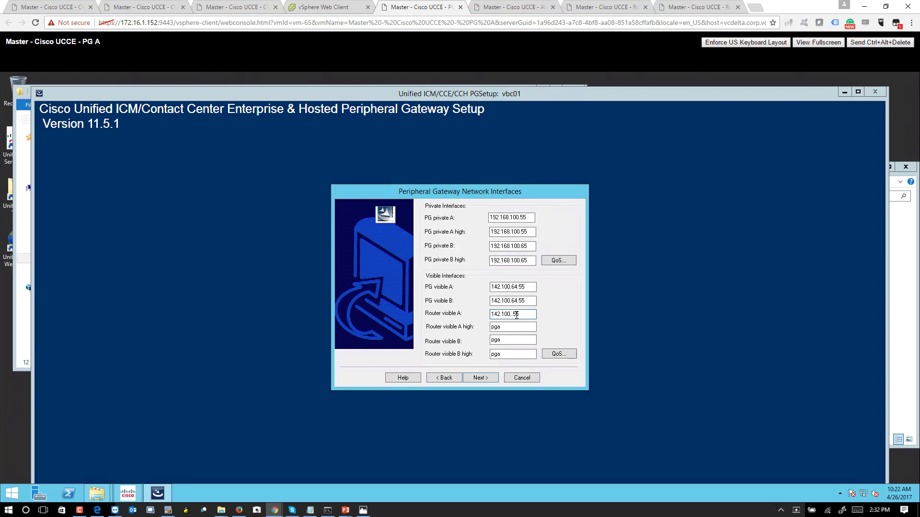
key(Delete)
key(Delete)
key(BackSpace)
text(.64.51)
key(ctrl+a)
key(ctrl+c)
key(Tab)
key(ctrl+v)
Set Router visible B and its high field to 142.100.64.61, then go to the setup summary.
key(Tab)
key(ctrl+v)
key(BackSpace)
key(BackSpace)
text(61)
key(ctrl+a)
key(ctrl+c)
key(Tab)
key(ctrl+v)
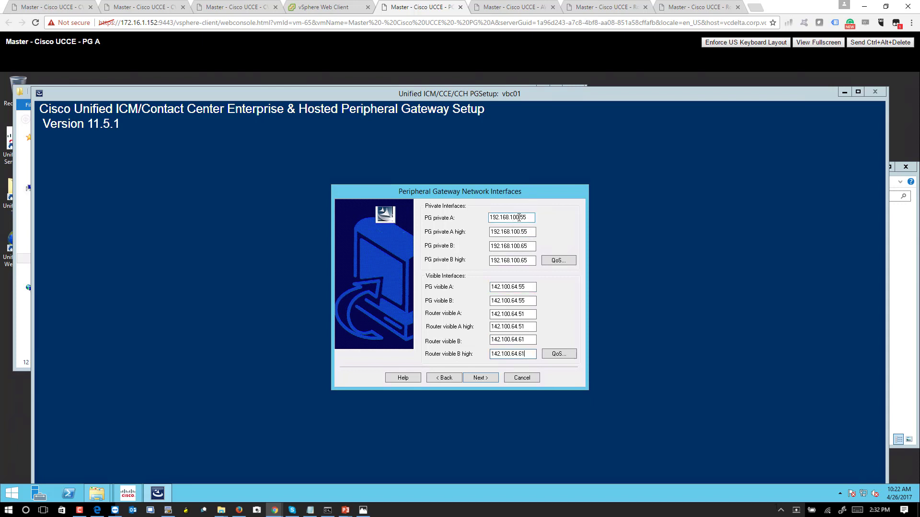
click(490, 378)
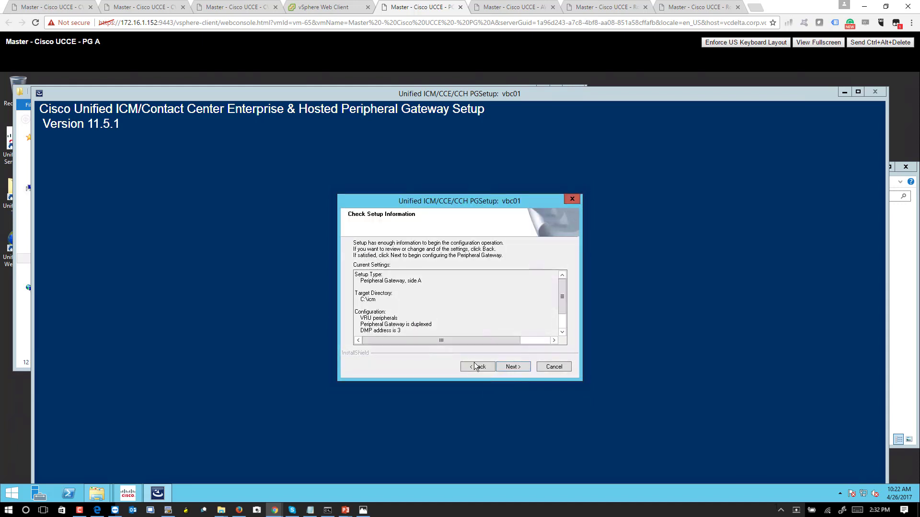
Write the PG 3 configuration and finish setup with Node Manager set to start.
click(513, 366)
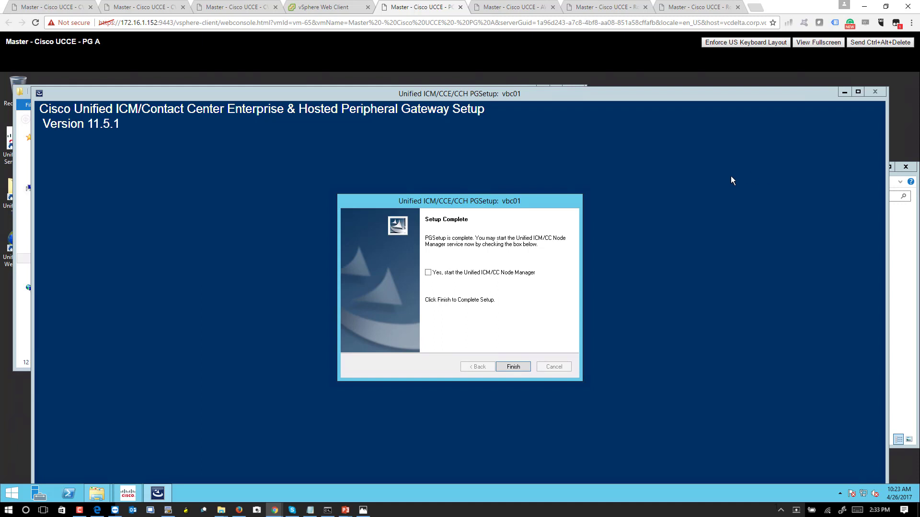
click(519, 369)
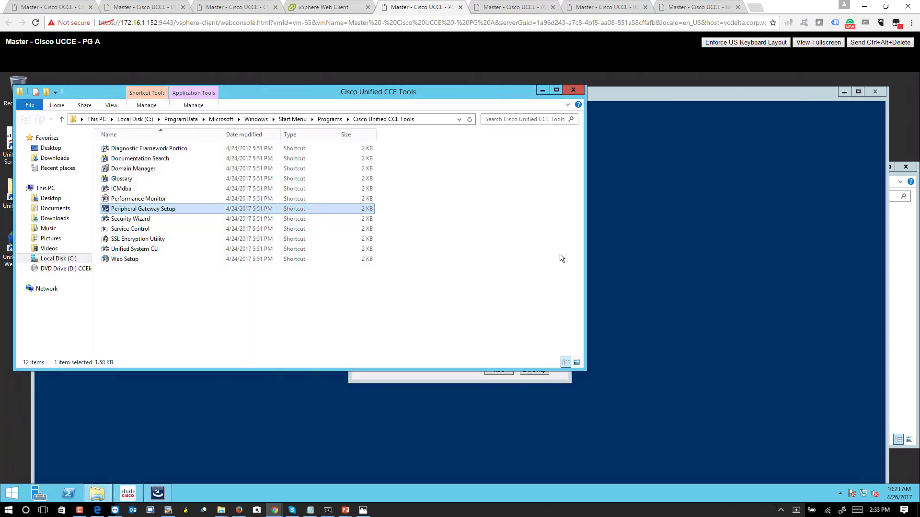
Confirm vbc01 PG3A is Running with Automatic startup, then bring back the Unified CCE Tools folder.
click(465, 378)
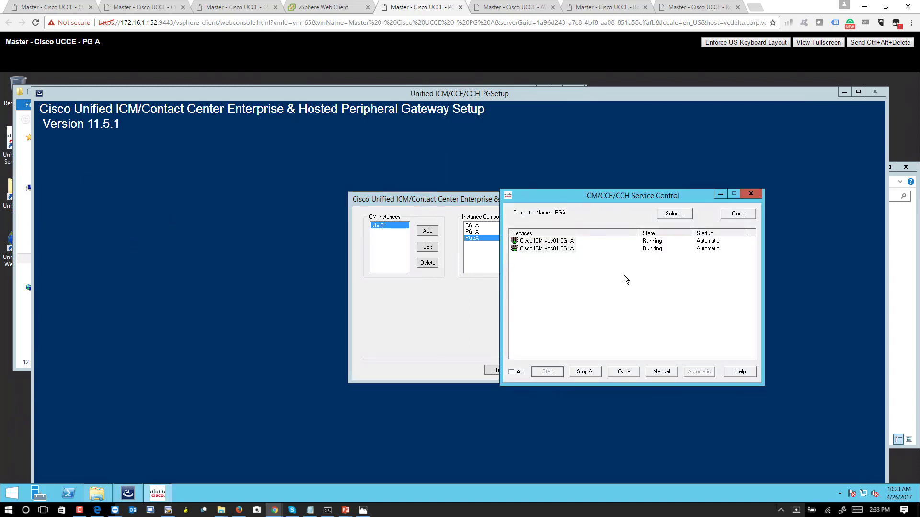
click(620, 275)
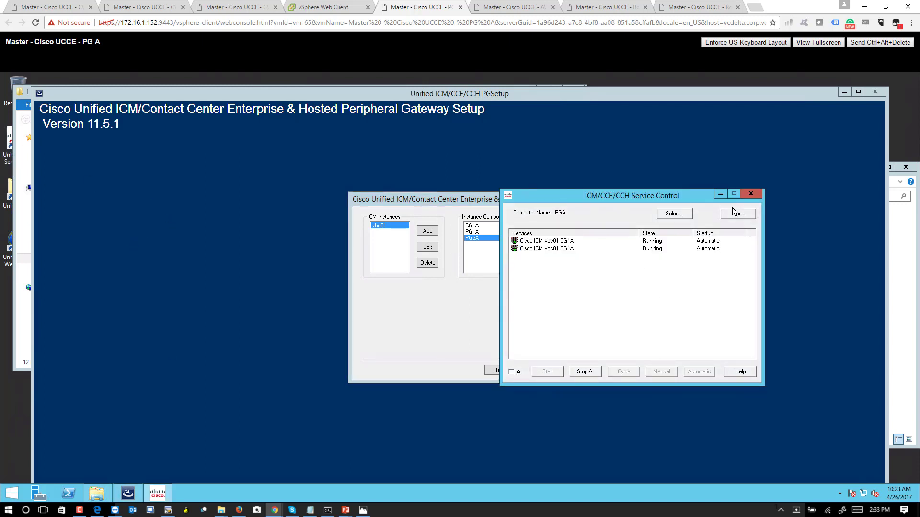
click(738, 214)
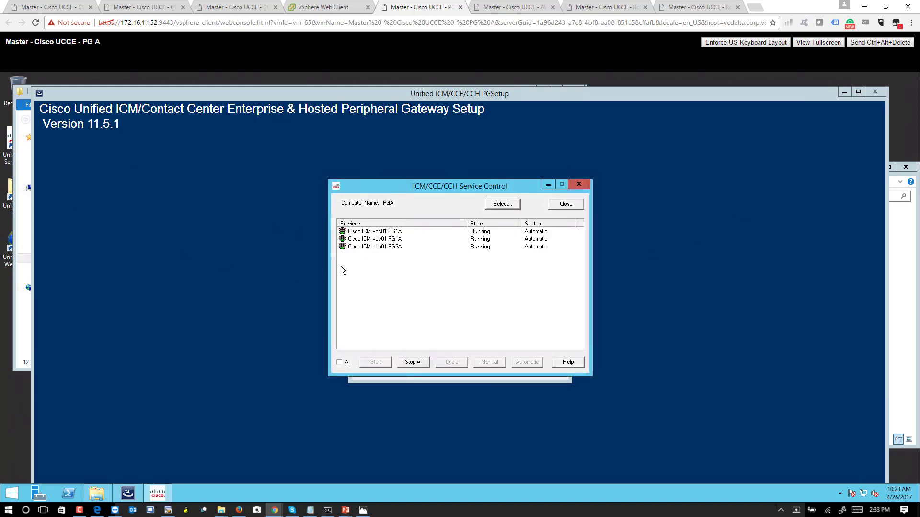
click(360, 247)
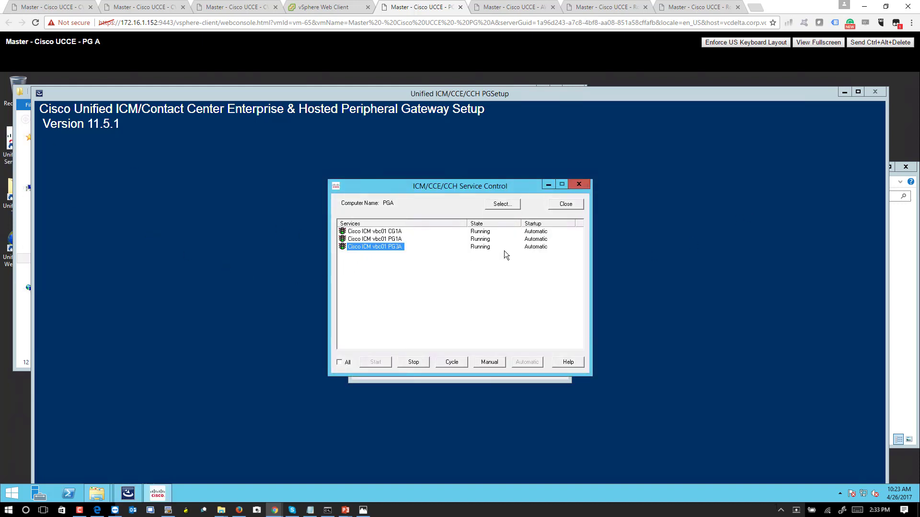
right_click(3, 498)
click(87, 271)
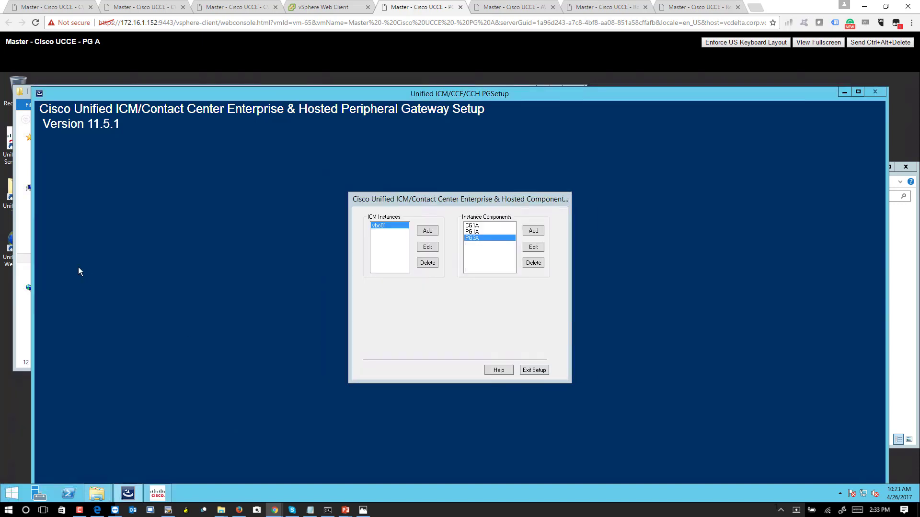
click(4, 199)
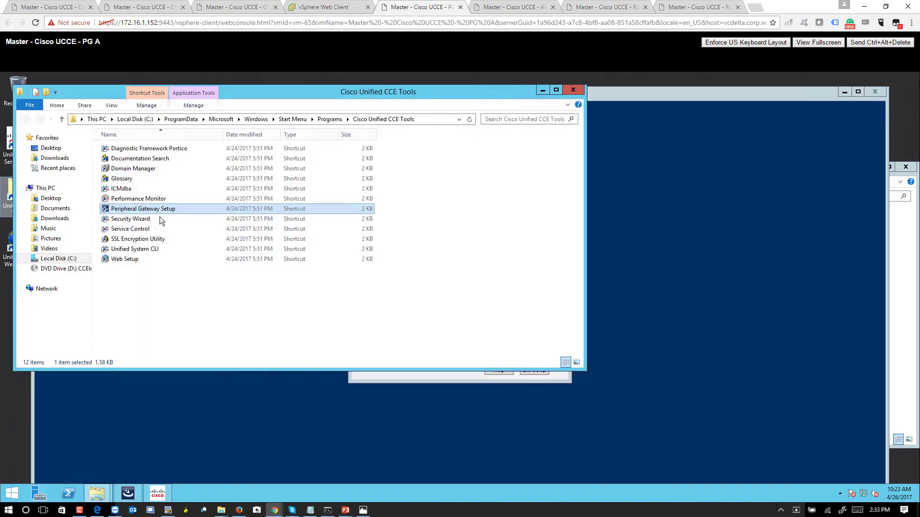
Launch Diagnostic Framework Portico, sign in past the certificate warning, then view the CVP Network Map.
double_click(180, 150)
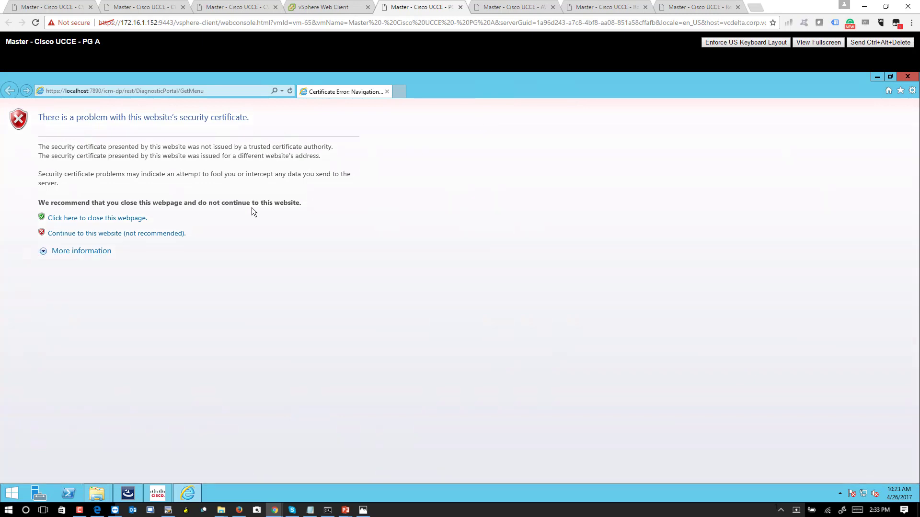
click(143, 236)
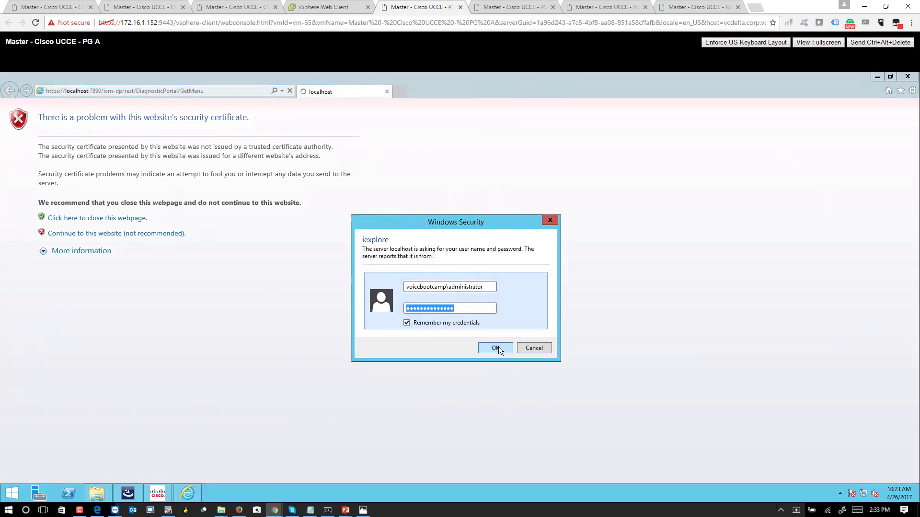
click(496, 346)
click(234, 8)
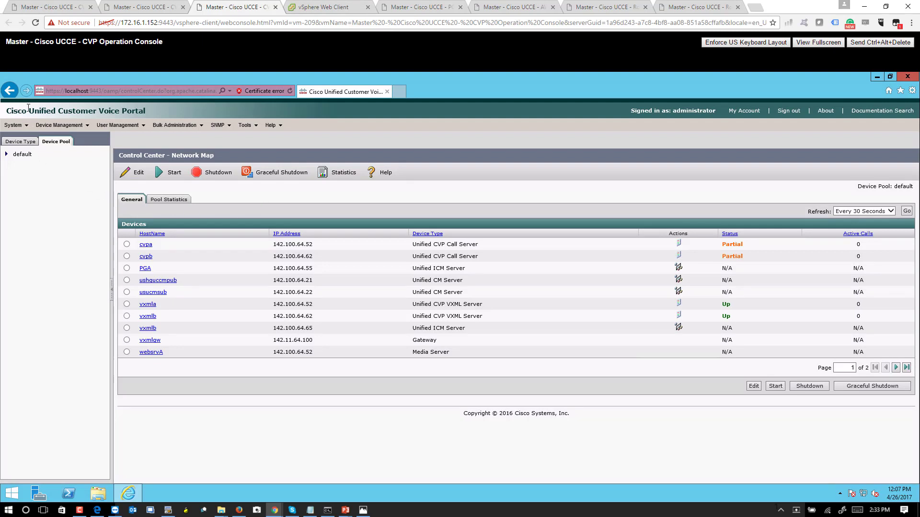
Refresh the CVP network map until cvpa and cvpb show Partial and vxmla and vxmlb show Up.
click(291, 91)
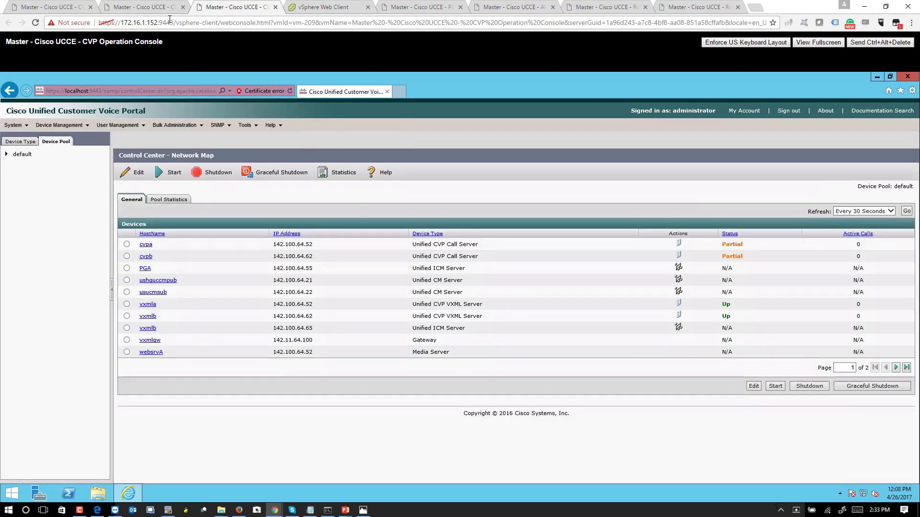
click(170, 10)
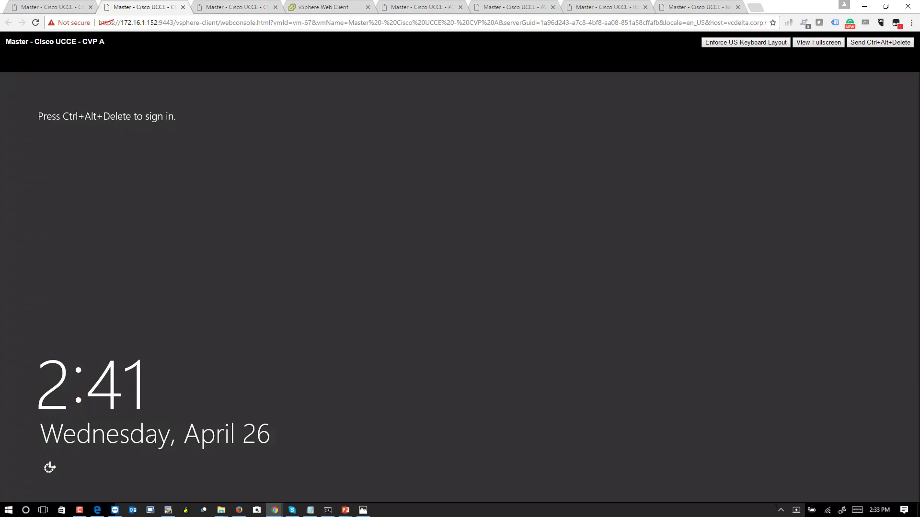
click(251, 6)
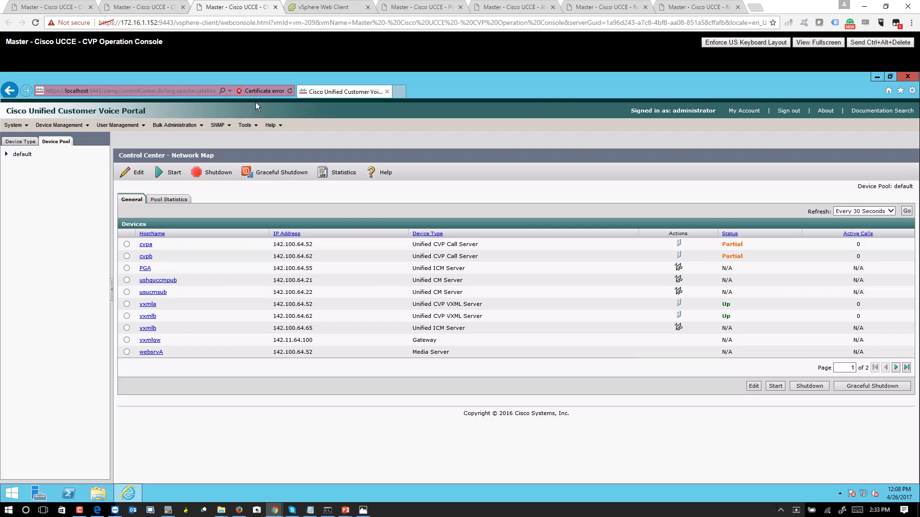
click(291, 91)
click(35, 23)
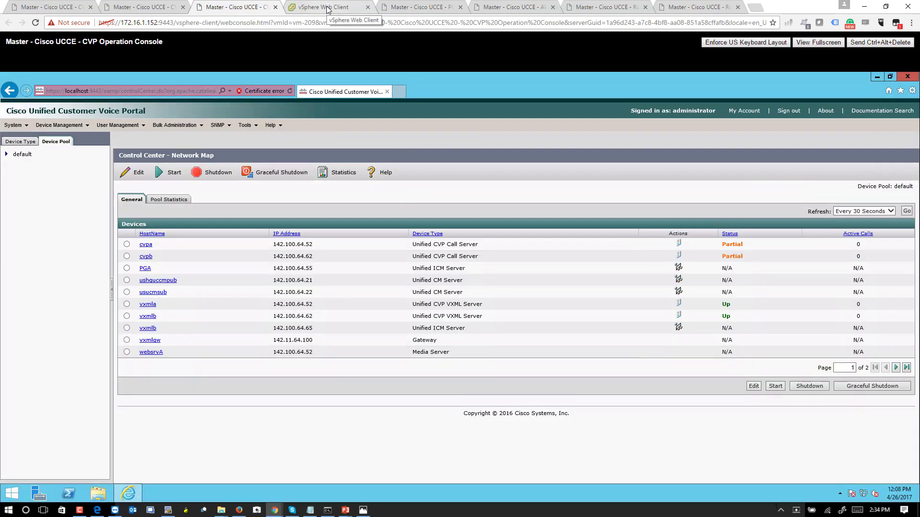
click(327, 8)
List PG A's processes with auto-refresh and confirm VRU PIMs CVPPG_A and CVPPG_B are ACTIVE.
click(412, 7)
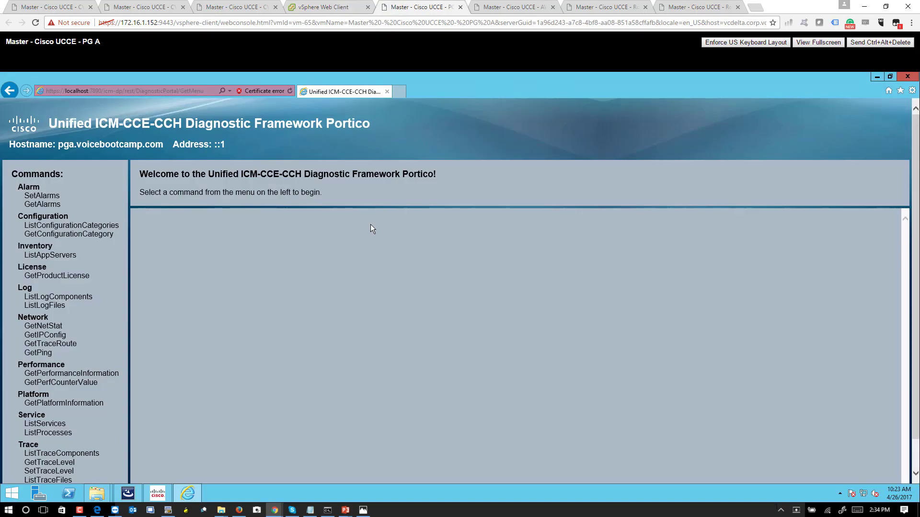
click(52, 433)
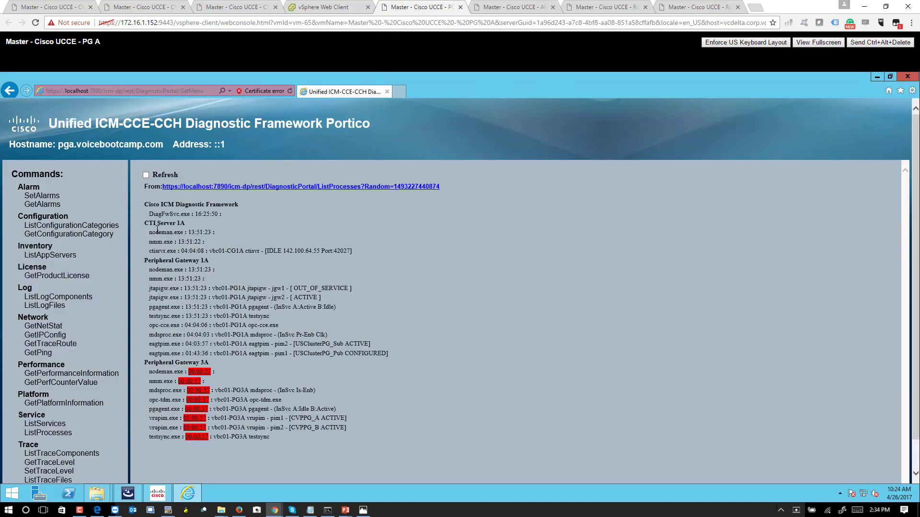
click(147, 176)
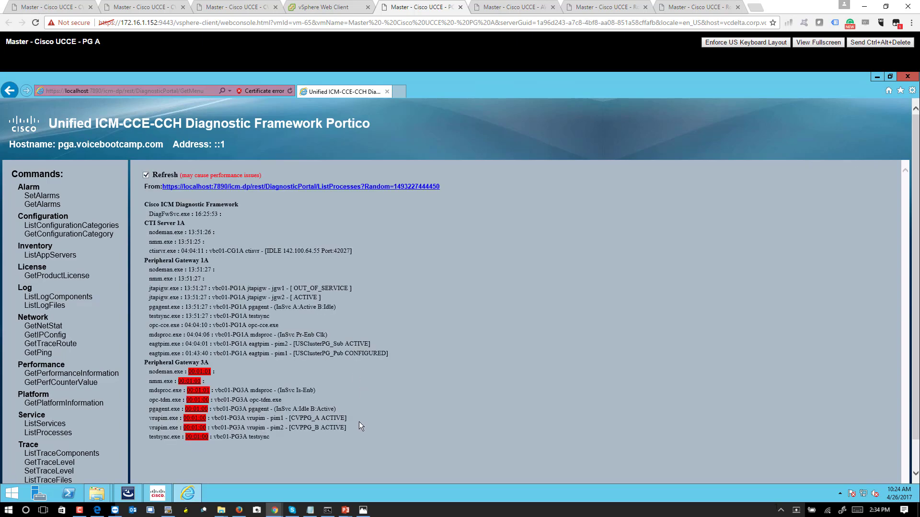
drag(324, 425, 301, 419)
click(235, 7)
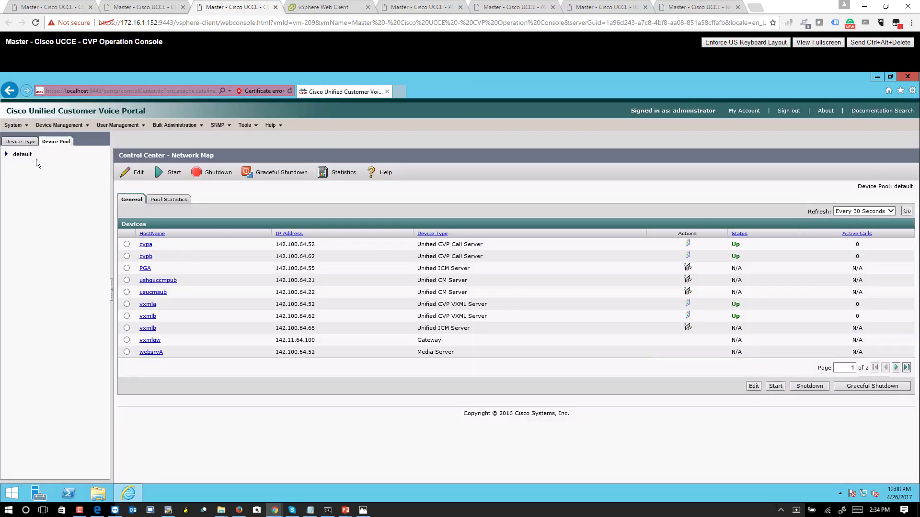
Confirm the CVP call servers show Up, then close PG Explorer on the AWDB server.
drag(146, 110, 58, 110)
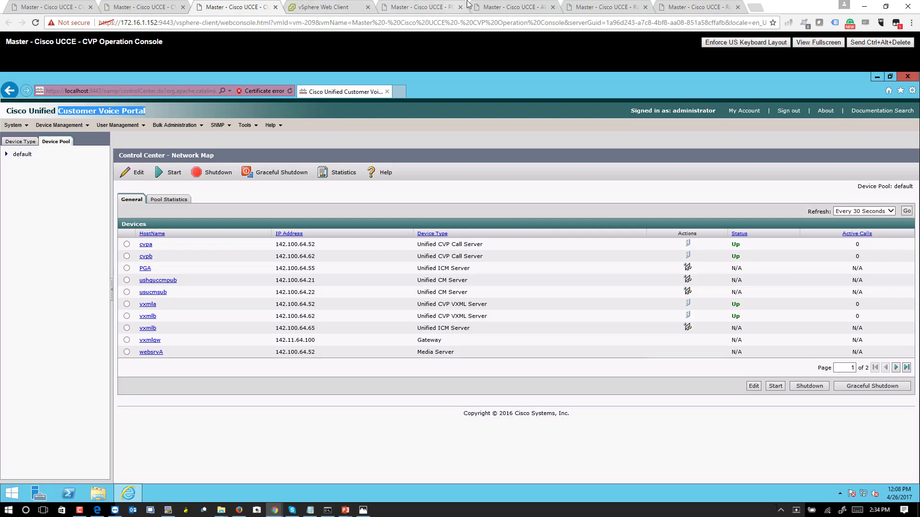
click(496, 7)
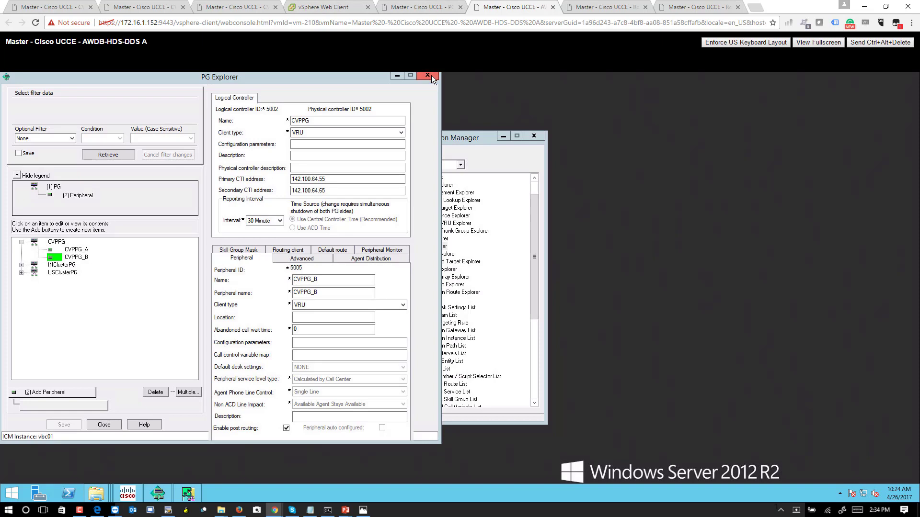
click(431, 78)
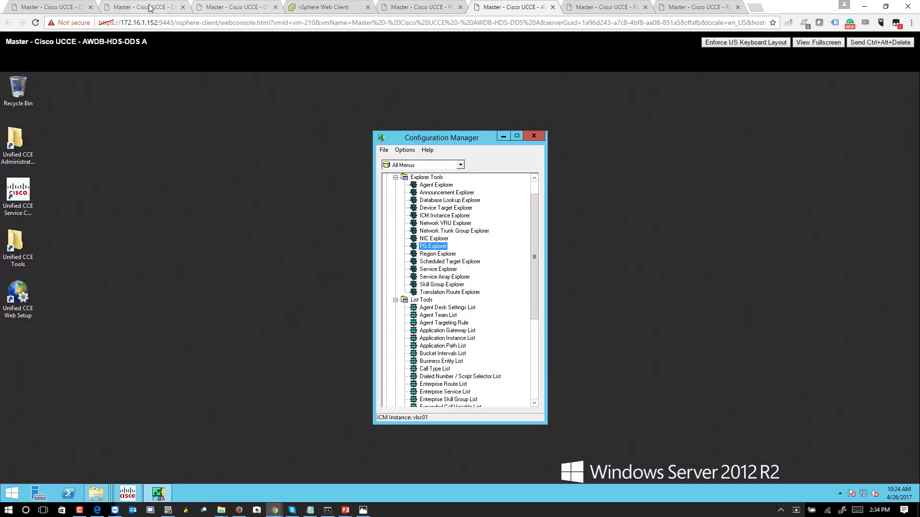
Show the Master - Cisco UCCE - PG B virtual machine summary in vSphere.
click(150, 8)
drag(293, 7, 61, 5)
drag(119, 280, 136, 293)
click(222, 290)
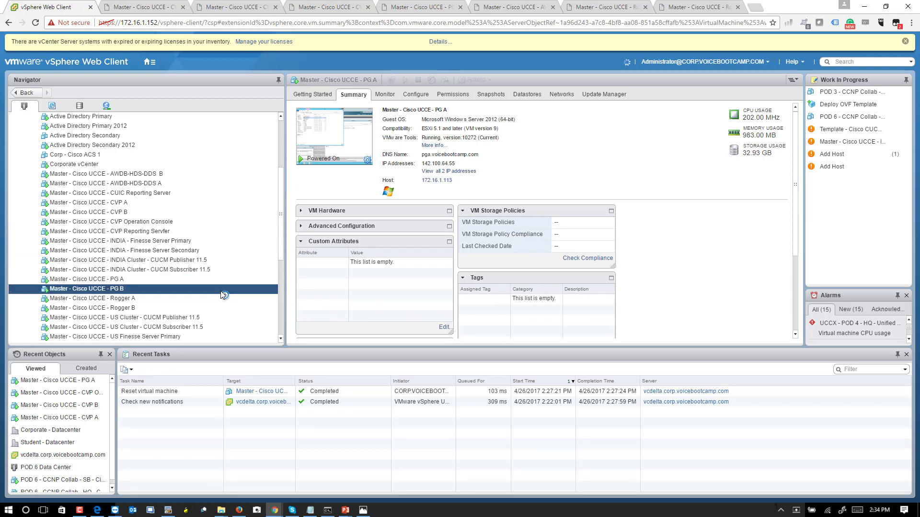
Sign in to PG B's console with the administrator password and launch Peripheral Gateway Setup.
click(349, 142)
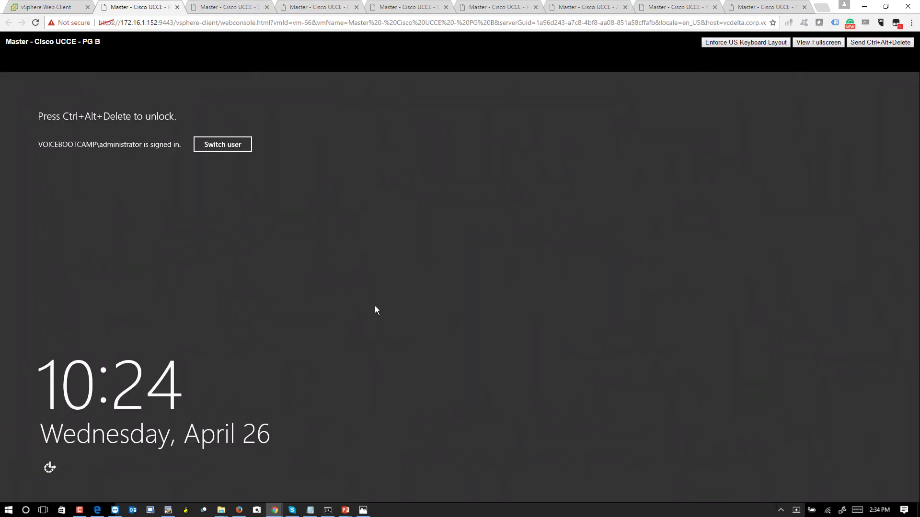
click(880, 42)
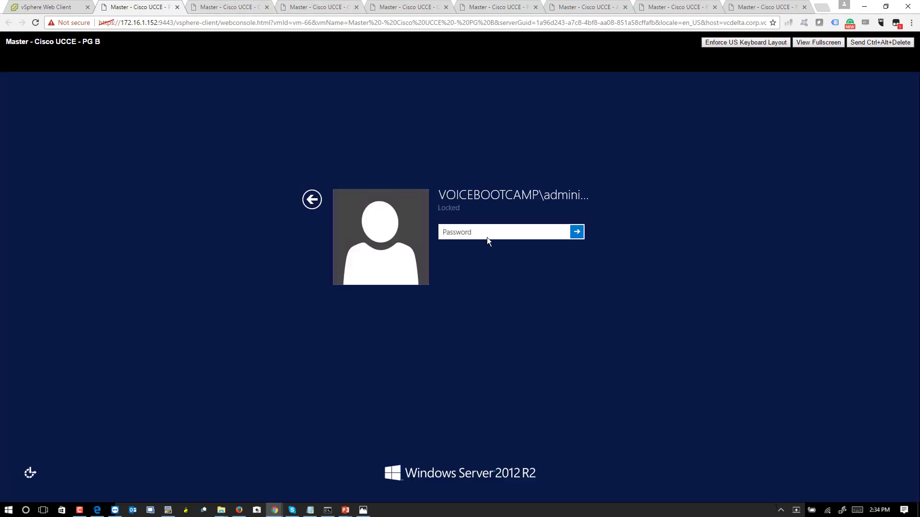
text(C1sco12345)
key(Return)
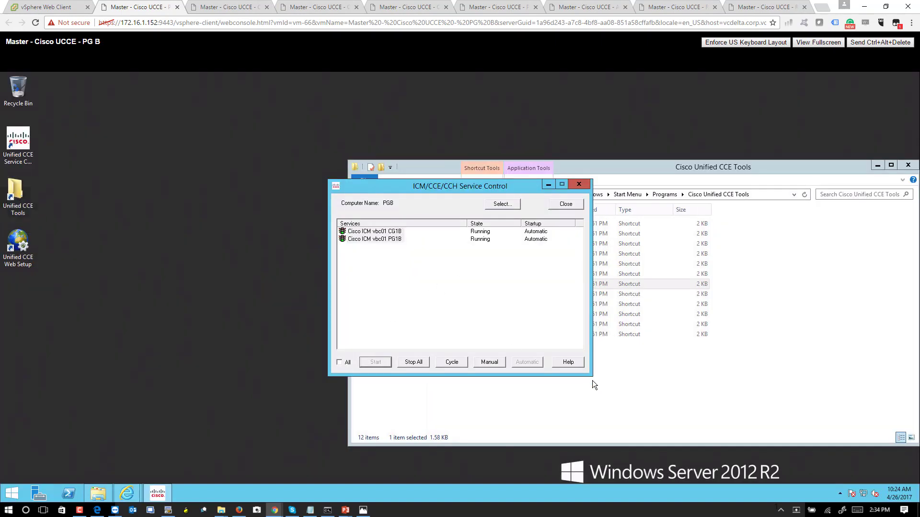
click(594, 392)
click(463, 286)
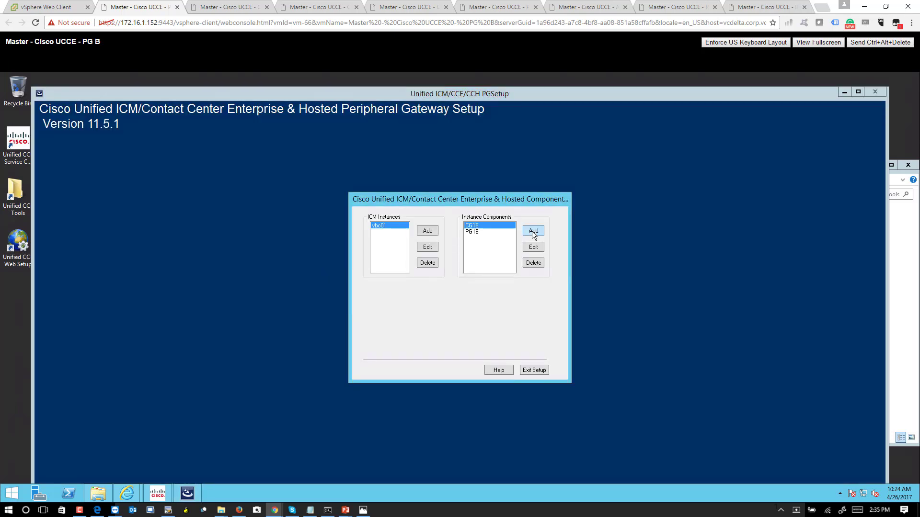
Add a Peripheral Gateway to instance vbc01 as PG 3 with the VRU client type.
click(533, 231)
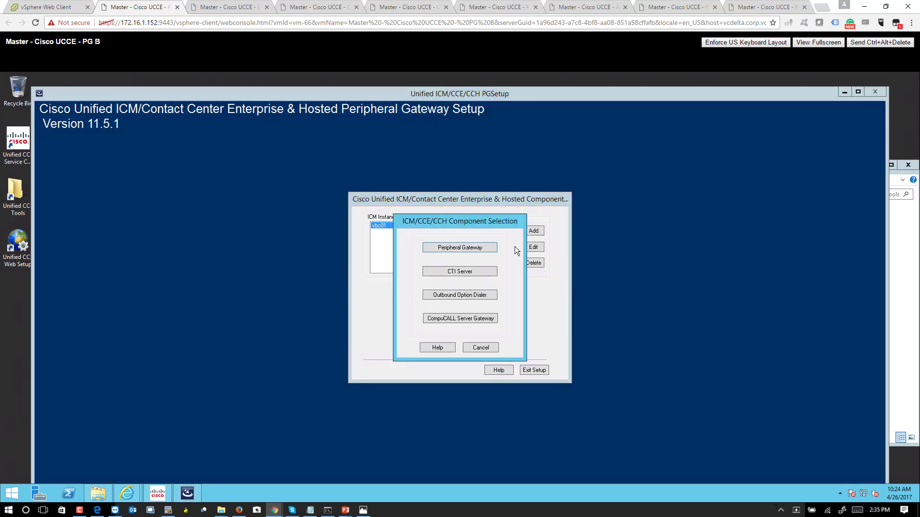
click(490, 246)
click(547, 319)
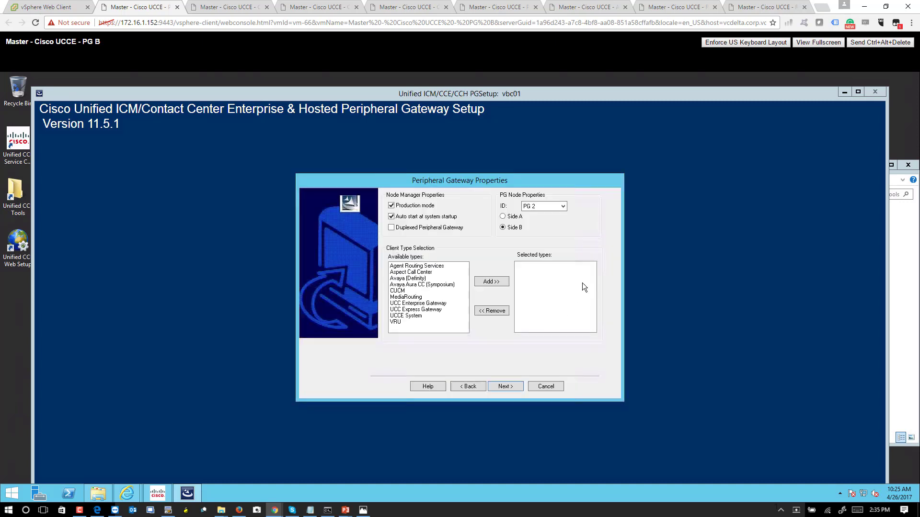
click(556, 205)
click(542, 219)
click(394, 323)
click(486, 283)
click(505, 387)
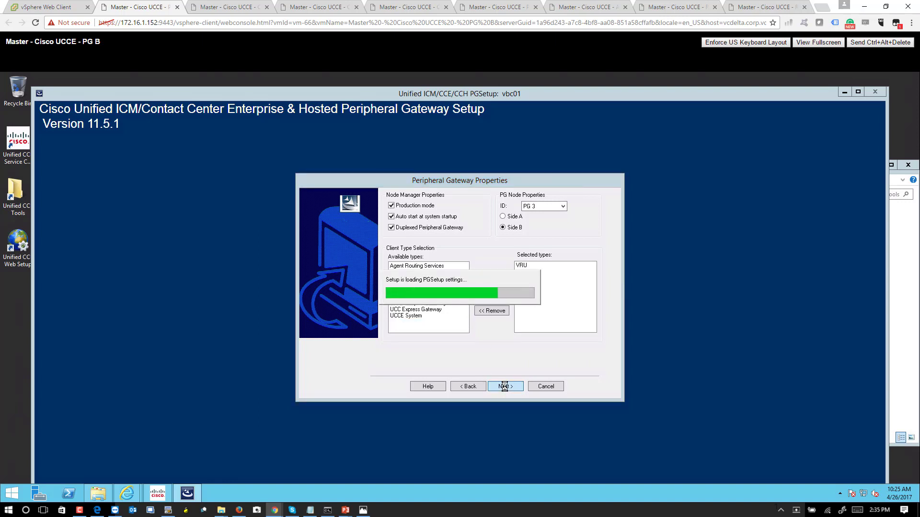
Set logical controller ID 500 and add enabled VRU PIM 1 CVPPG_A, ID 5004, host 142.100.64.52.
click(533, 258)
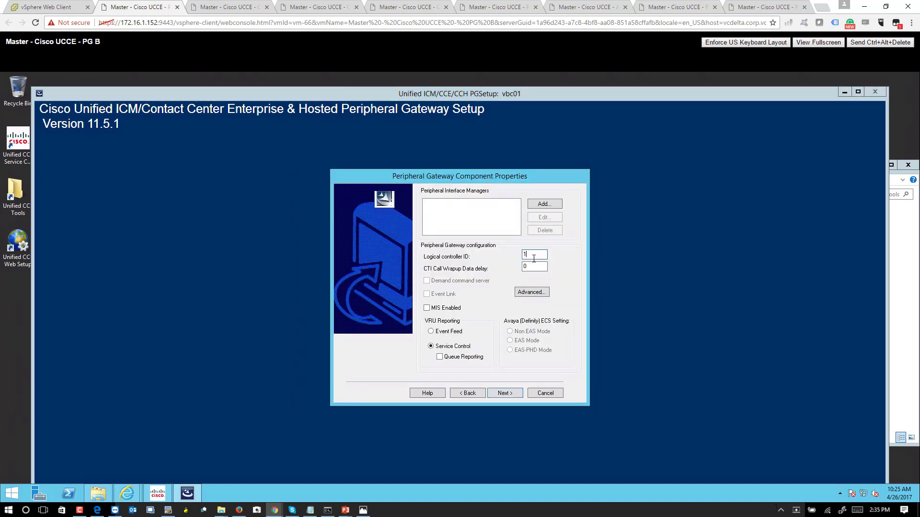
text(5002)
click(544, 205)
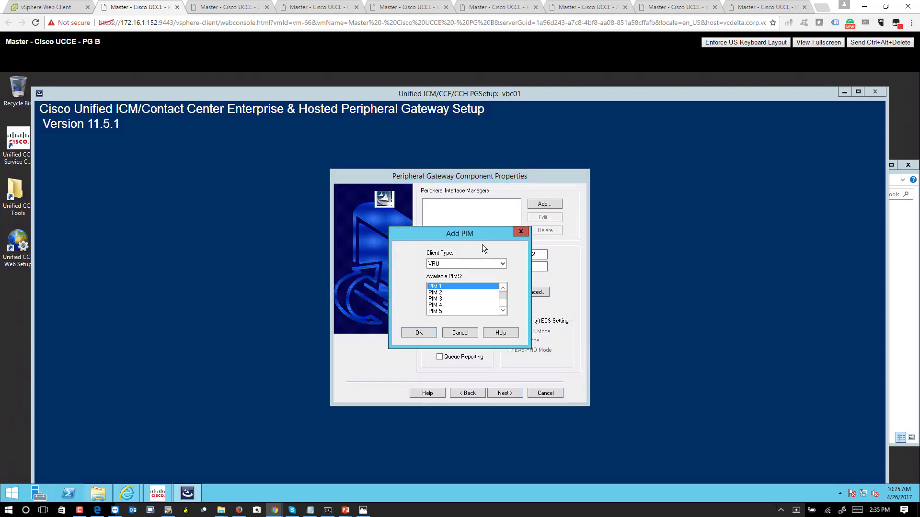
click(420, 331)
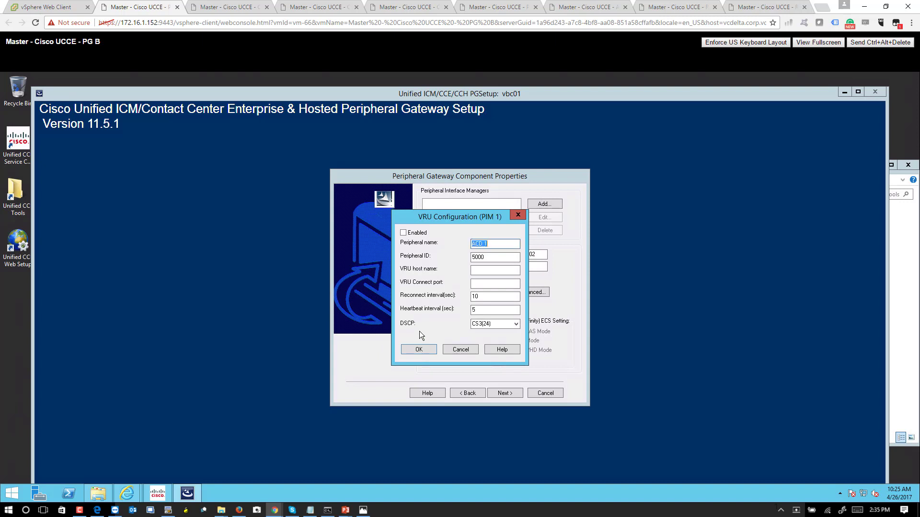
click(406, 233)
text(CVPPG_A)
key(Tab)
text(5004)
key(Tab)
text(142.100.64.52)
key(Tab)
key(Return)
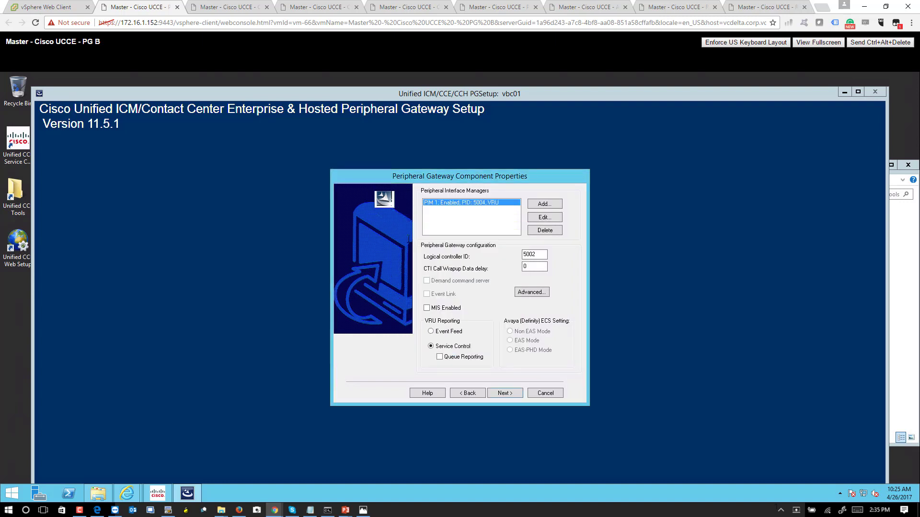
Add VRU PIM 2 named CVPPG_B with ID 5005, host 142.100.64.62, port 5000.
click(547, 203)
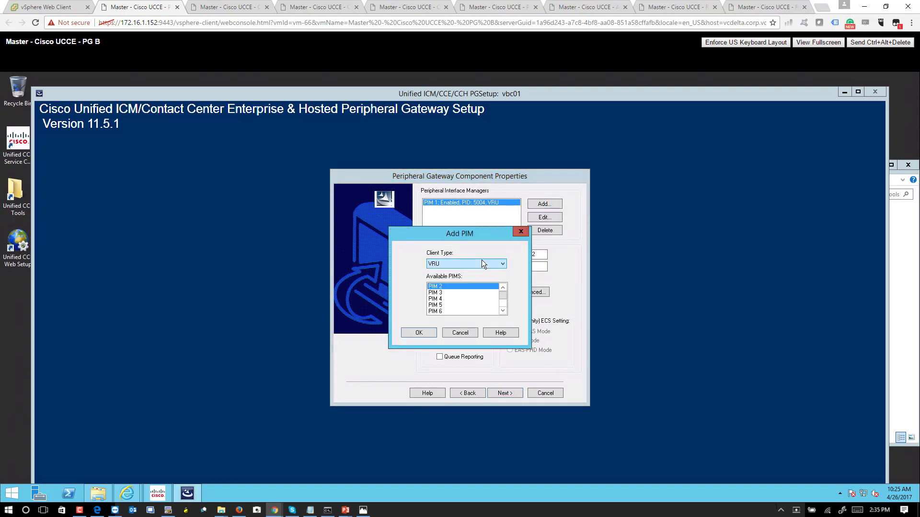
click(419, 332)
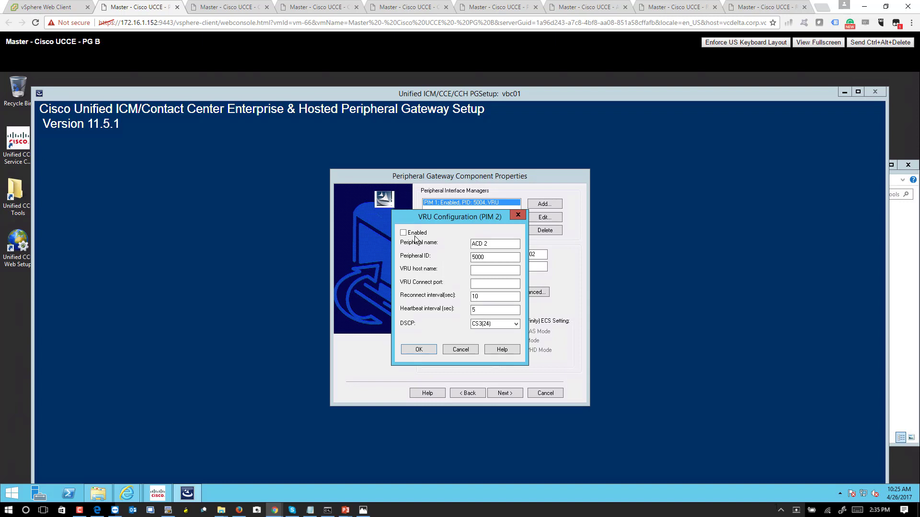
text(ACD 2)
key(shift+Home)
text(CVPBG)
key(BackSpace)
key(BackSpace)
text(PG)
key(Tab)
text(5)
key(Tab)
text(142.100.64.62)
key(Tab)
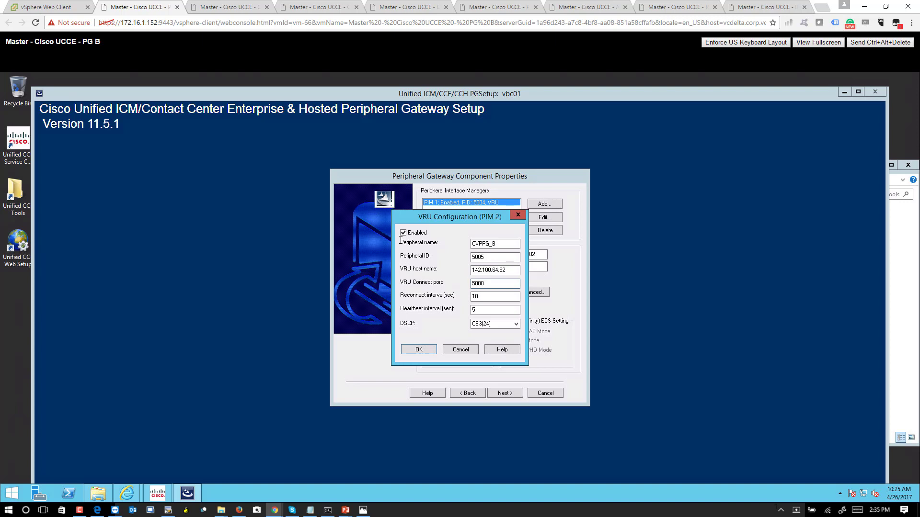
click(419, 349)
Keep default Device Management Protocol settings and enter private addresses 192.168.100.55 and 192.168.100.65.
click(505, 392)
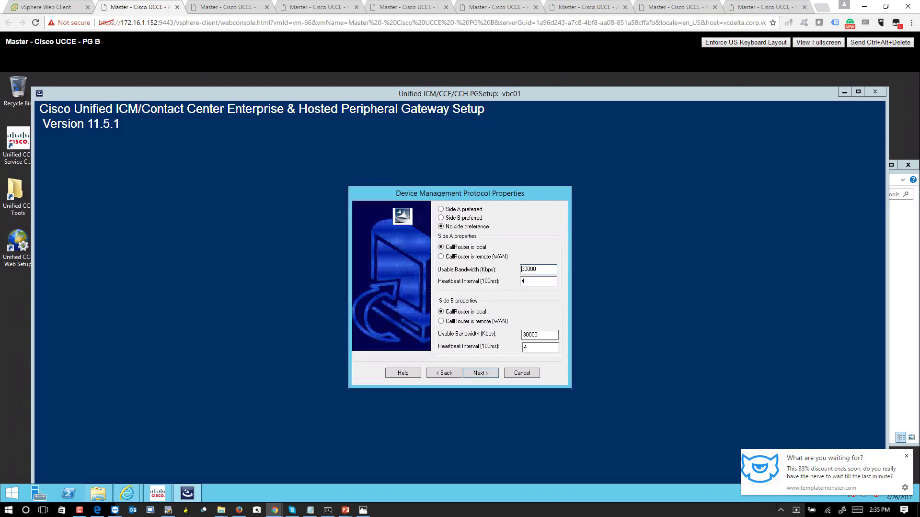
click(907, 457)
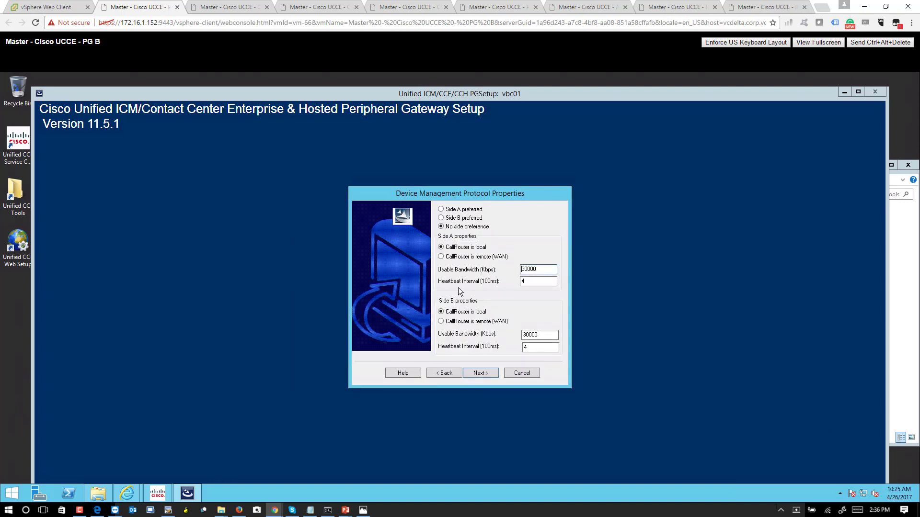
click(484, 373)
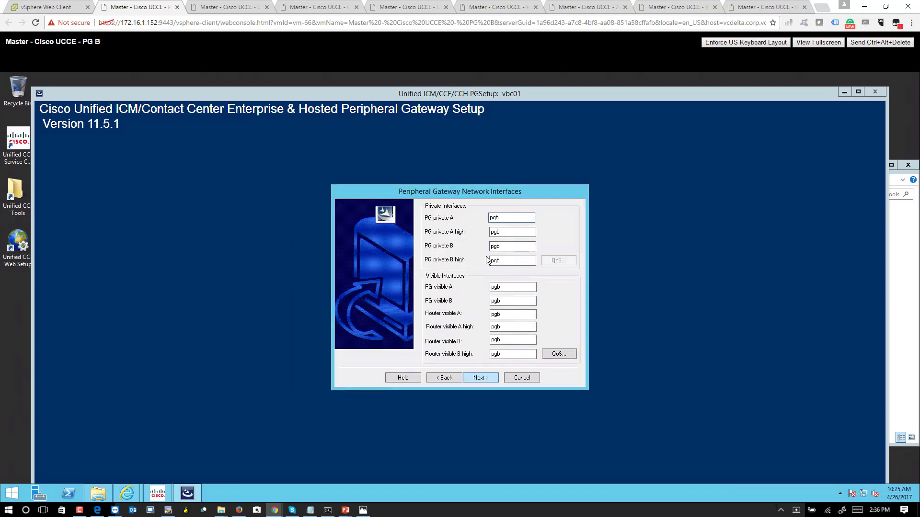
drag(511, 219, 434, 213)
text(192.168.100.55)
drag(530, 219, 445, 216)
key(ctrl+c)
key(Tab)
key(ctrl+v)
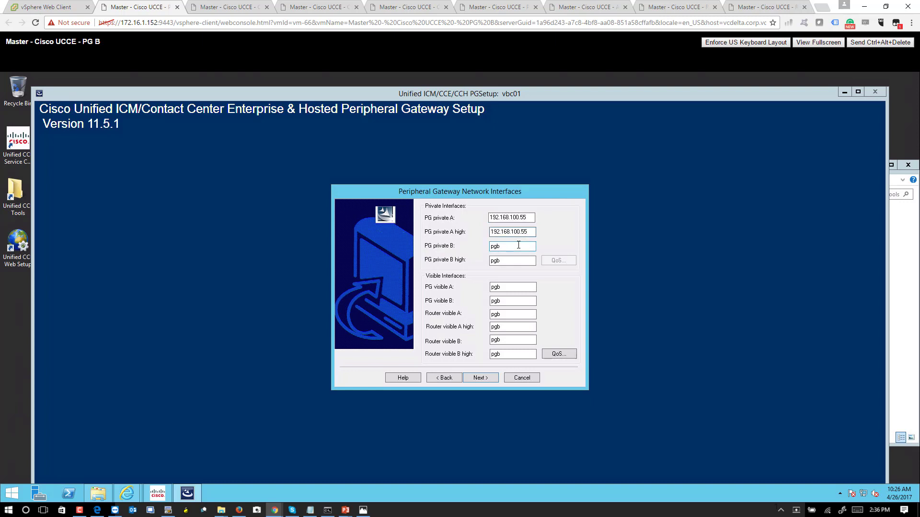
key(Tab)
key(ctrl+v)
key(BackSpace)
key(BackSpace)
key(Tab)
key(ctrl+v)
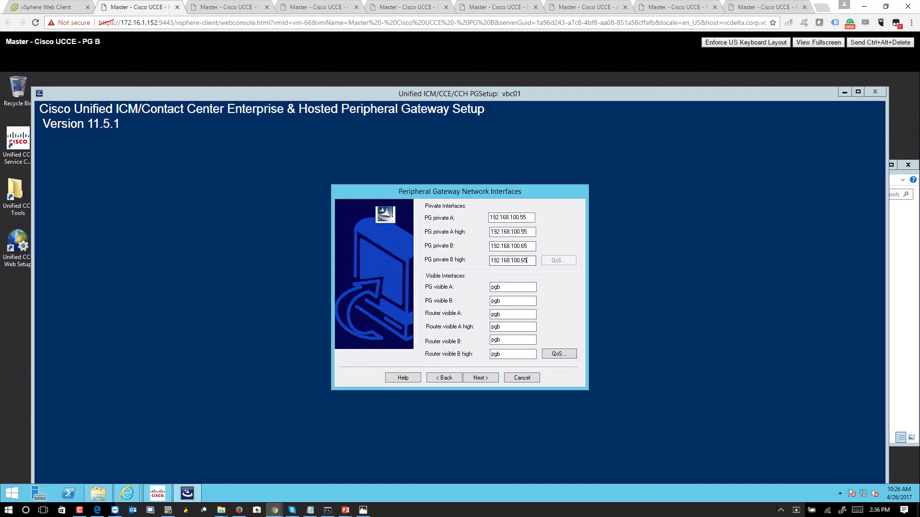
Enter the PG visible A and B addresses 142.100.64.55 and 142.100.64.65.
key(Tab)
text(142.100.64.)
key(shift+Home)
key(ctrl+c)
key(Tab)
key(ctrl+v)
text(65)
Enter Router visible addresses 142.100.64.51 and 142.100.64.61, then apply setup to completion.
key(Tab)
key(ctrl+v)
text(1)
key(Tab)
key(ctrl+v)
key(BackSpace)
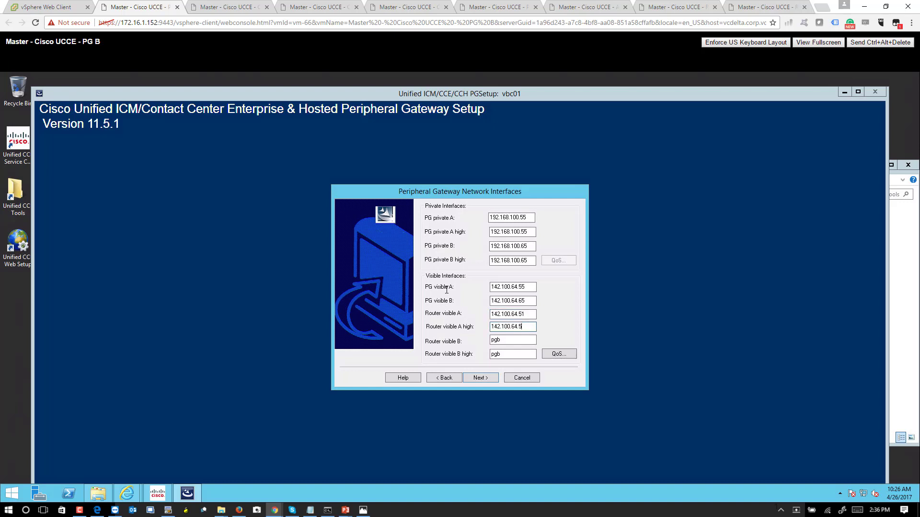
text(51)
key(Tab)
key(ctrl+v)
key(BackSpace)
text(61)
key(Tab)
key(ctrl+v)
key(BackSpace)
text(61)
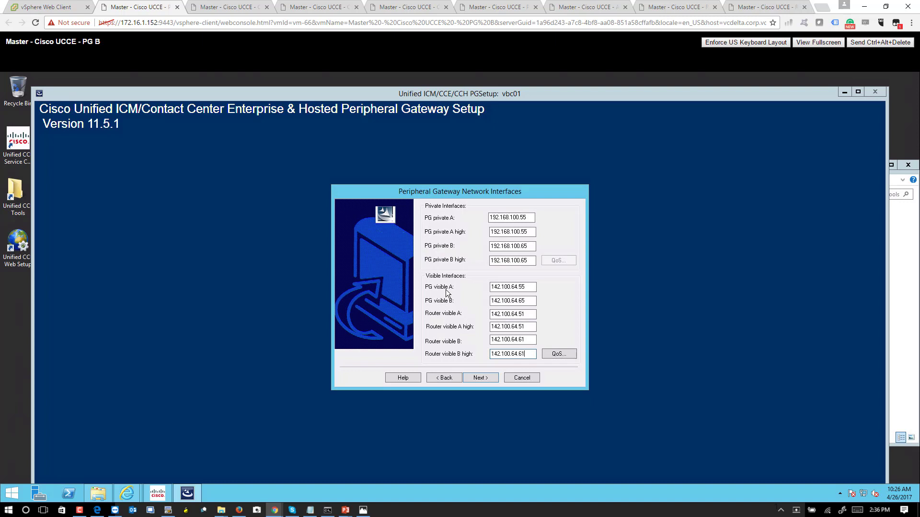
click(486, 378)
click(513, 367)
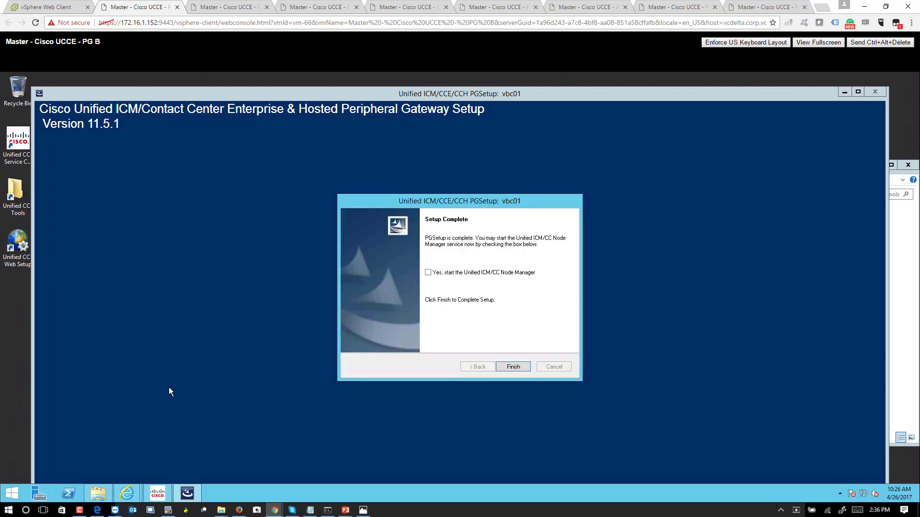
Finish setup starting Node Manager, confirm vbc01 PG3B runs in Service Control, then launch Diagnostic Portico.
click(474, 275)
click(522, 367)
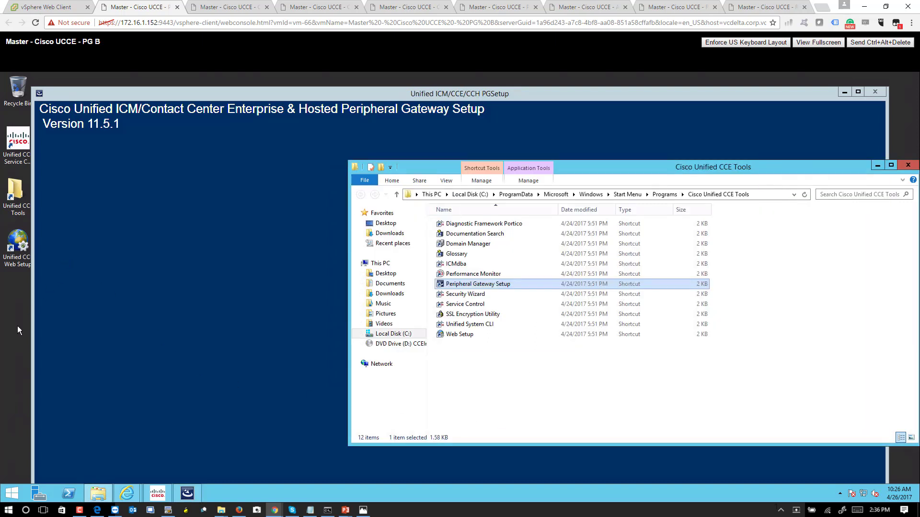
click(18, 151)
double_click(18, 151)
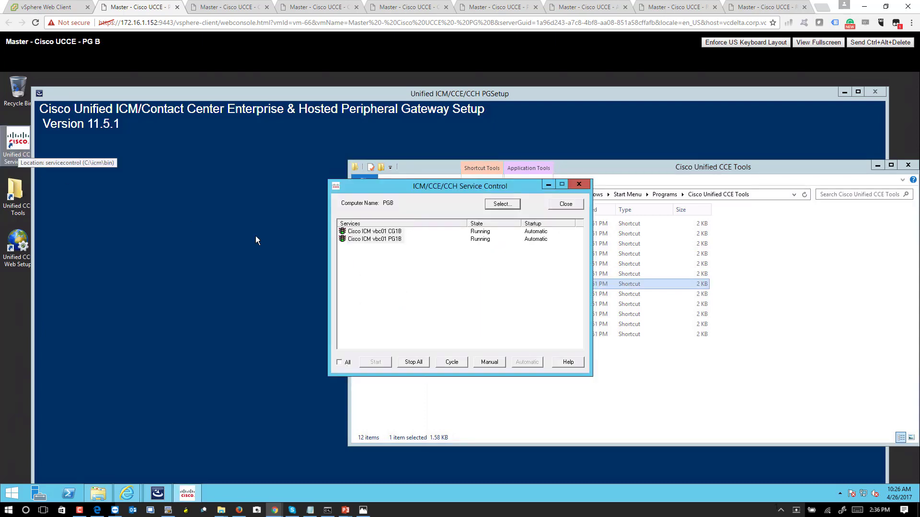
click(580, 204)
double_click(18, 149)
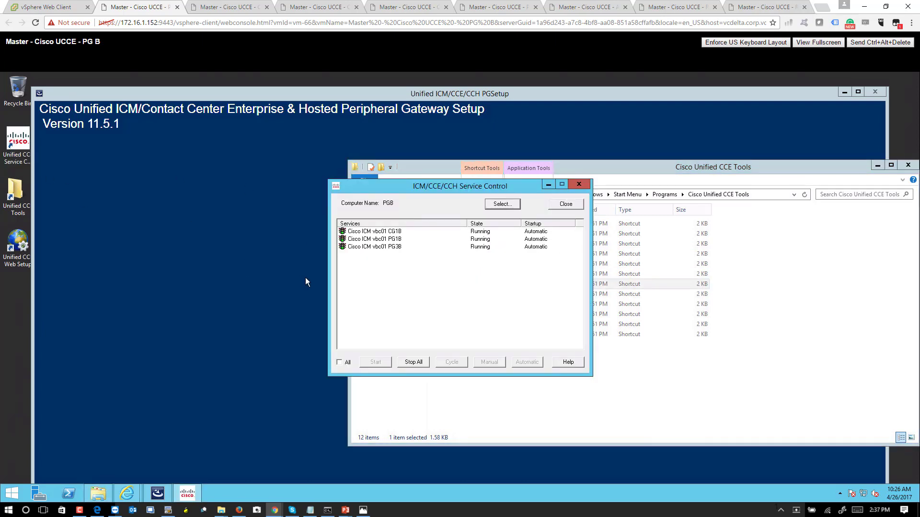
click(566, 204)
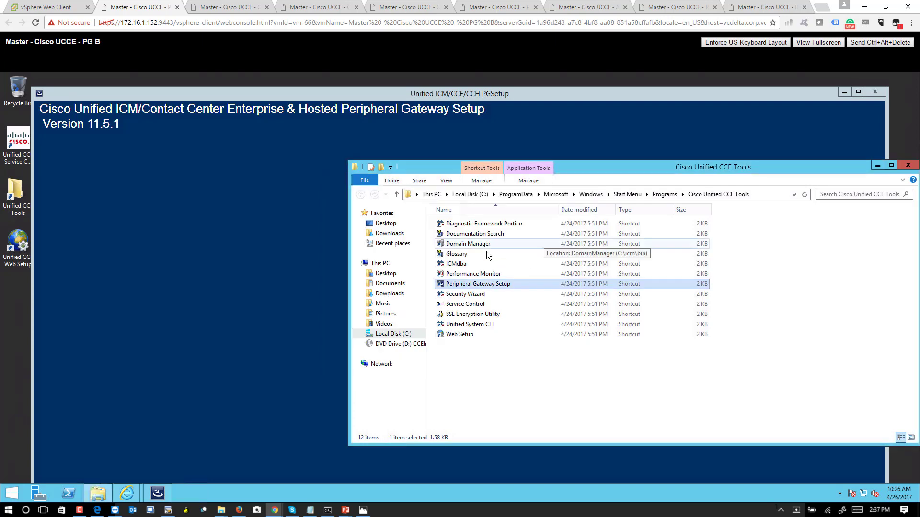
double_click(472, 224)
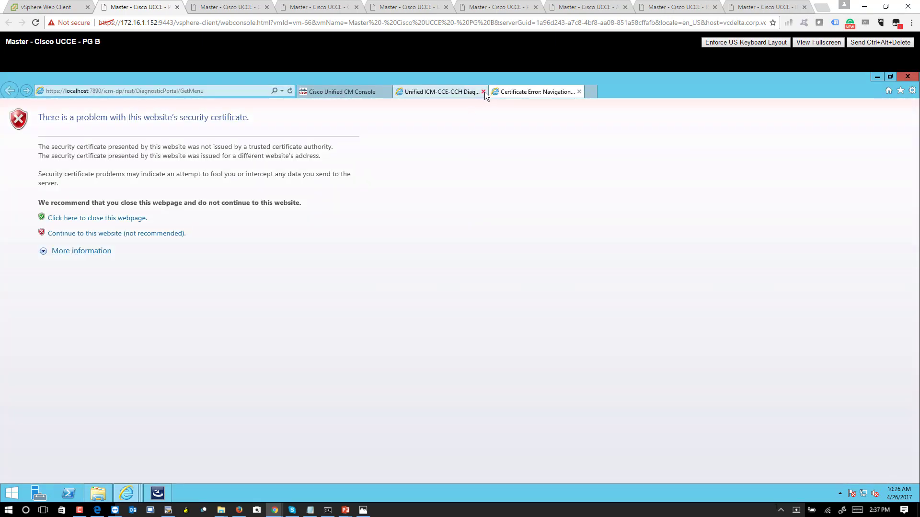
List PG B's processes with auto-refresh and confirm Peripheral Gateway 3B's two VRU PIMs show IDLE.
click(485, 91)
click(94, 234)
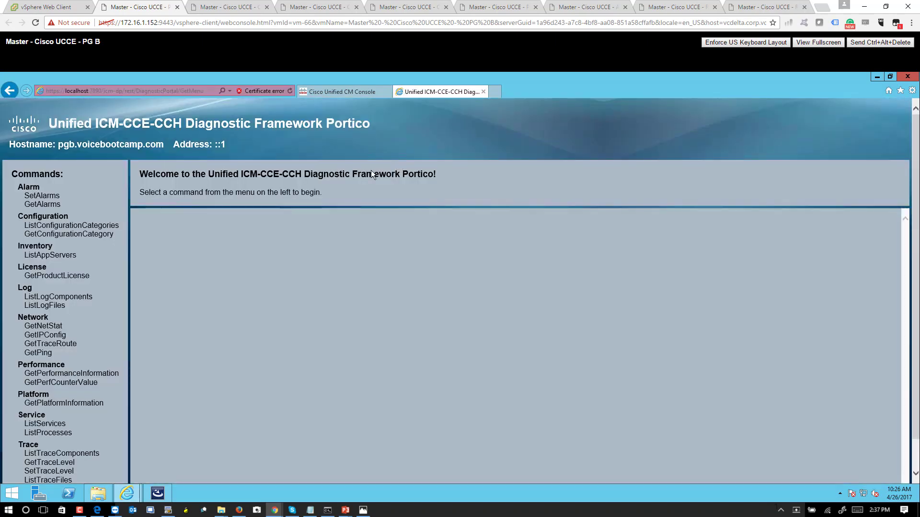
click(48, 432)
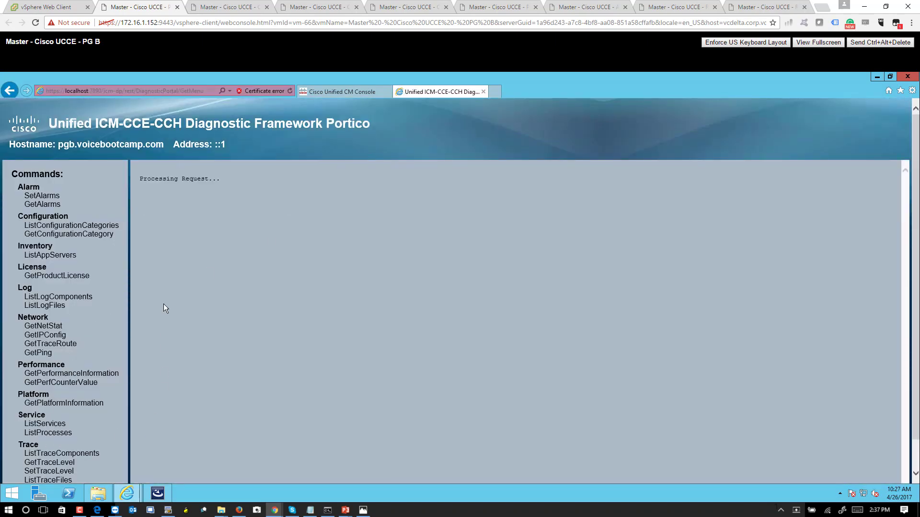
click(146, 175)
drag(335, 424, 160, 413)
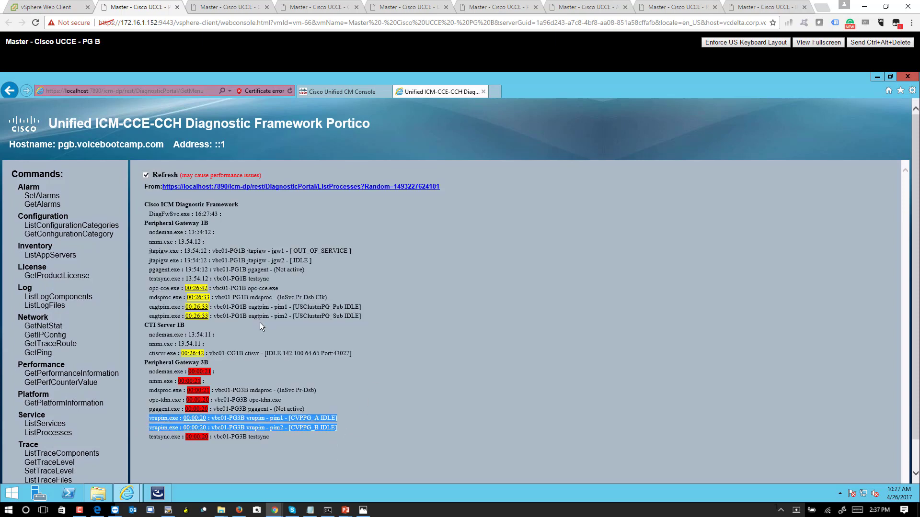
click(218, 7)
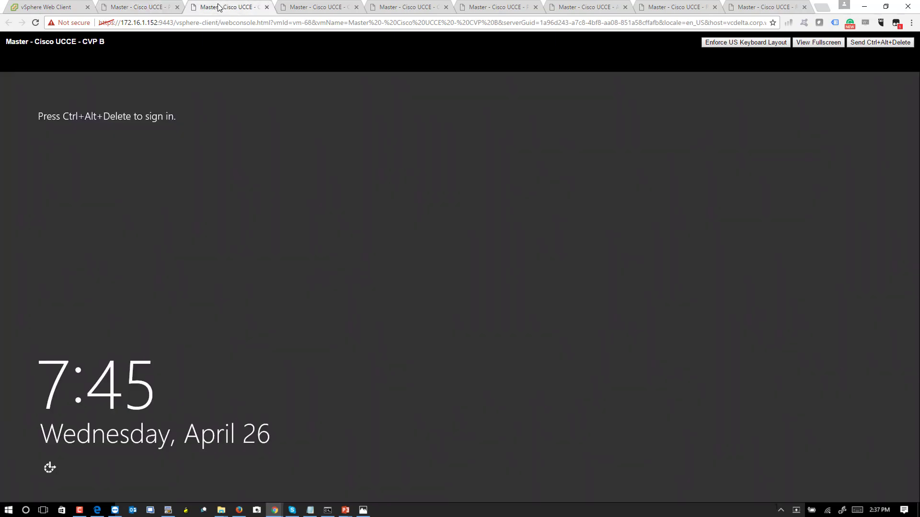
Check PG A's Diagnostic Portico again and confirm both VRU PIMs are ACTIVE.
click(321, 5)
click(388, 6)
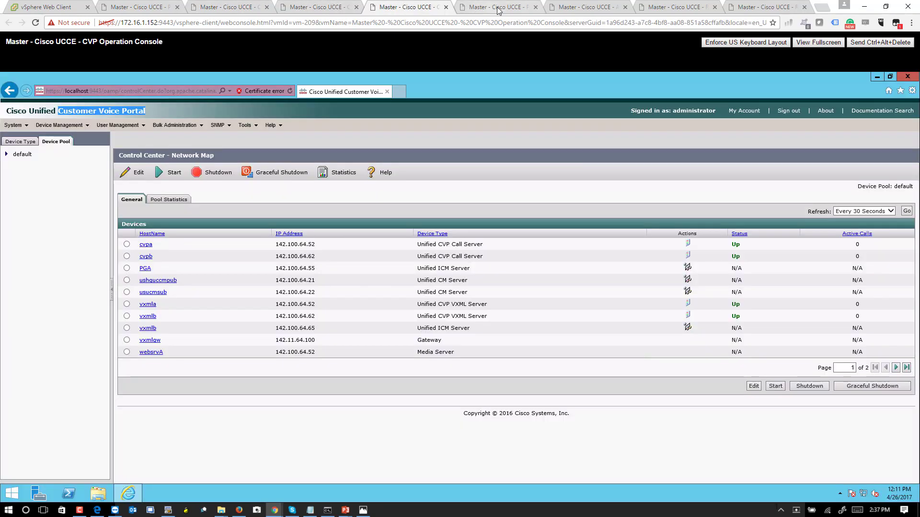
click(494, 8)
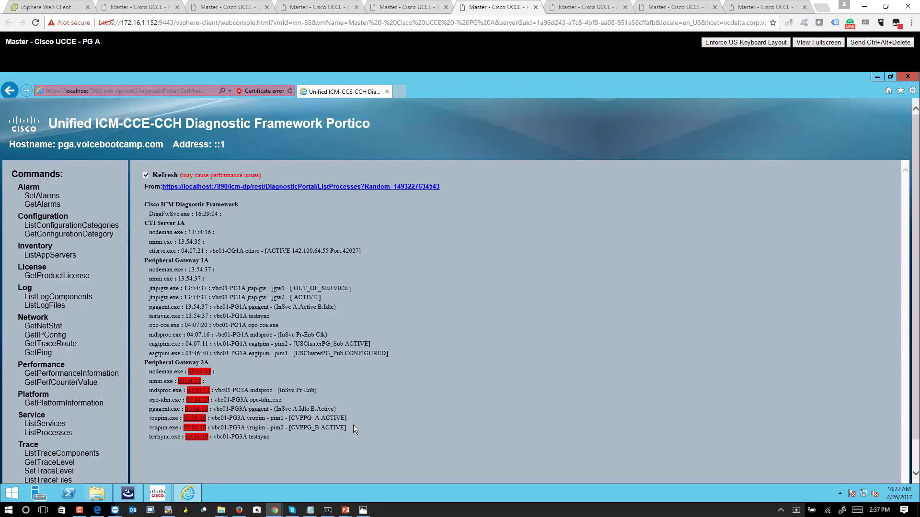
drag(304, 418, 346, 427)
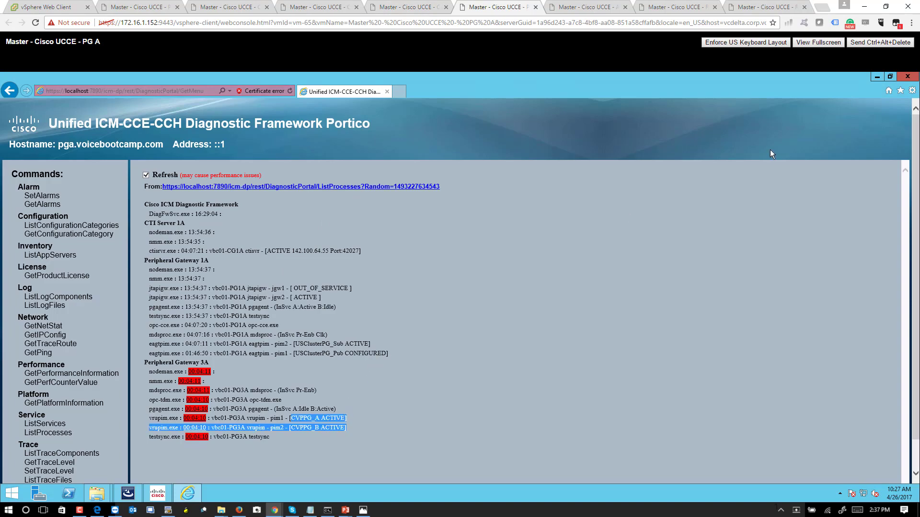
Exit PG A's Peripheral Gateway Setup and open Service Control showing the PG3A service Running.
click(877, 76)
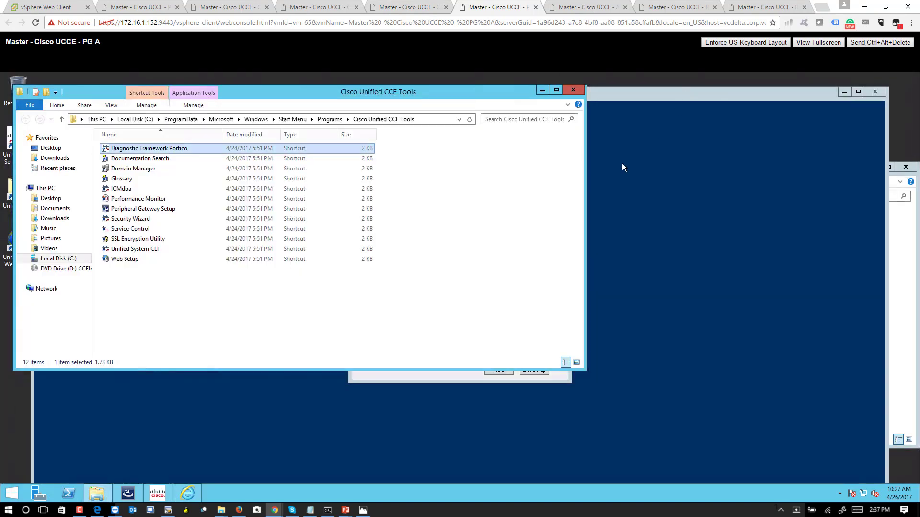
click(473, 382)
click(536, 371)
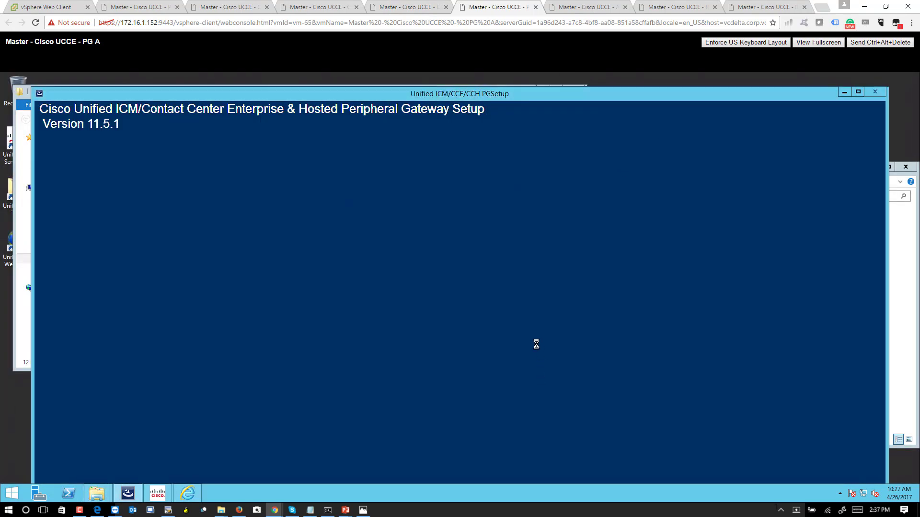
double_click(4, 146)
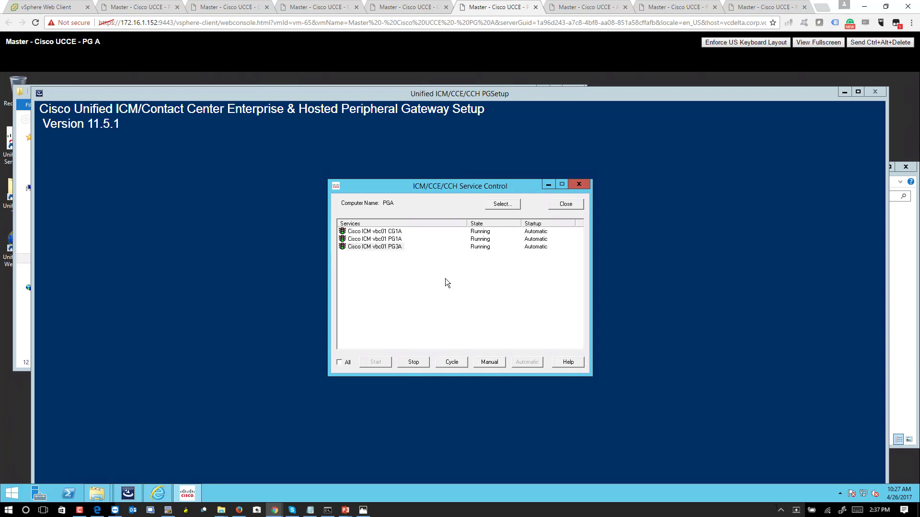
click(384, 249)
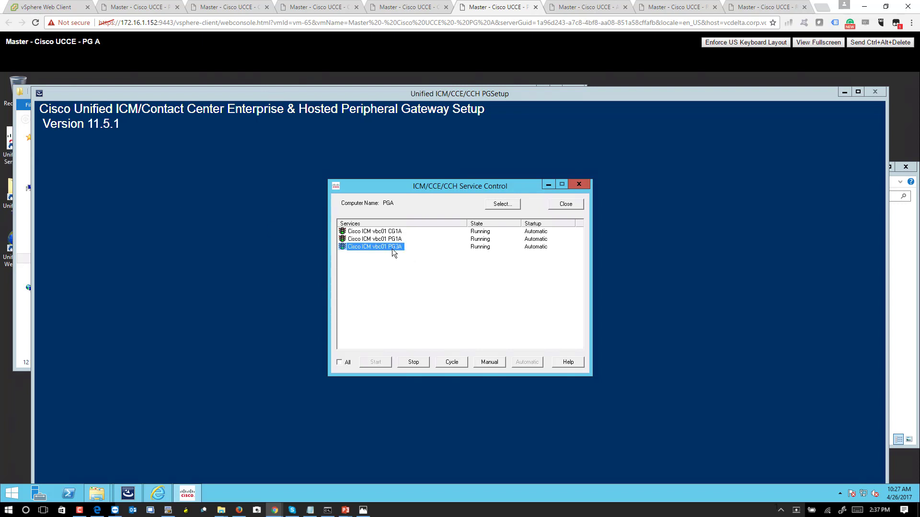